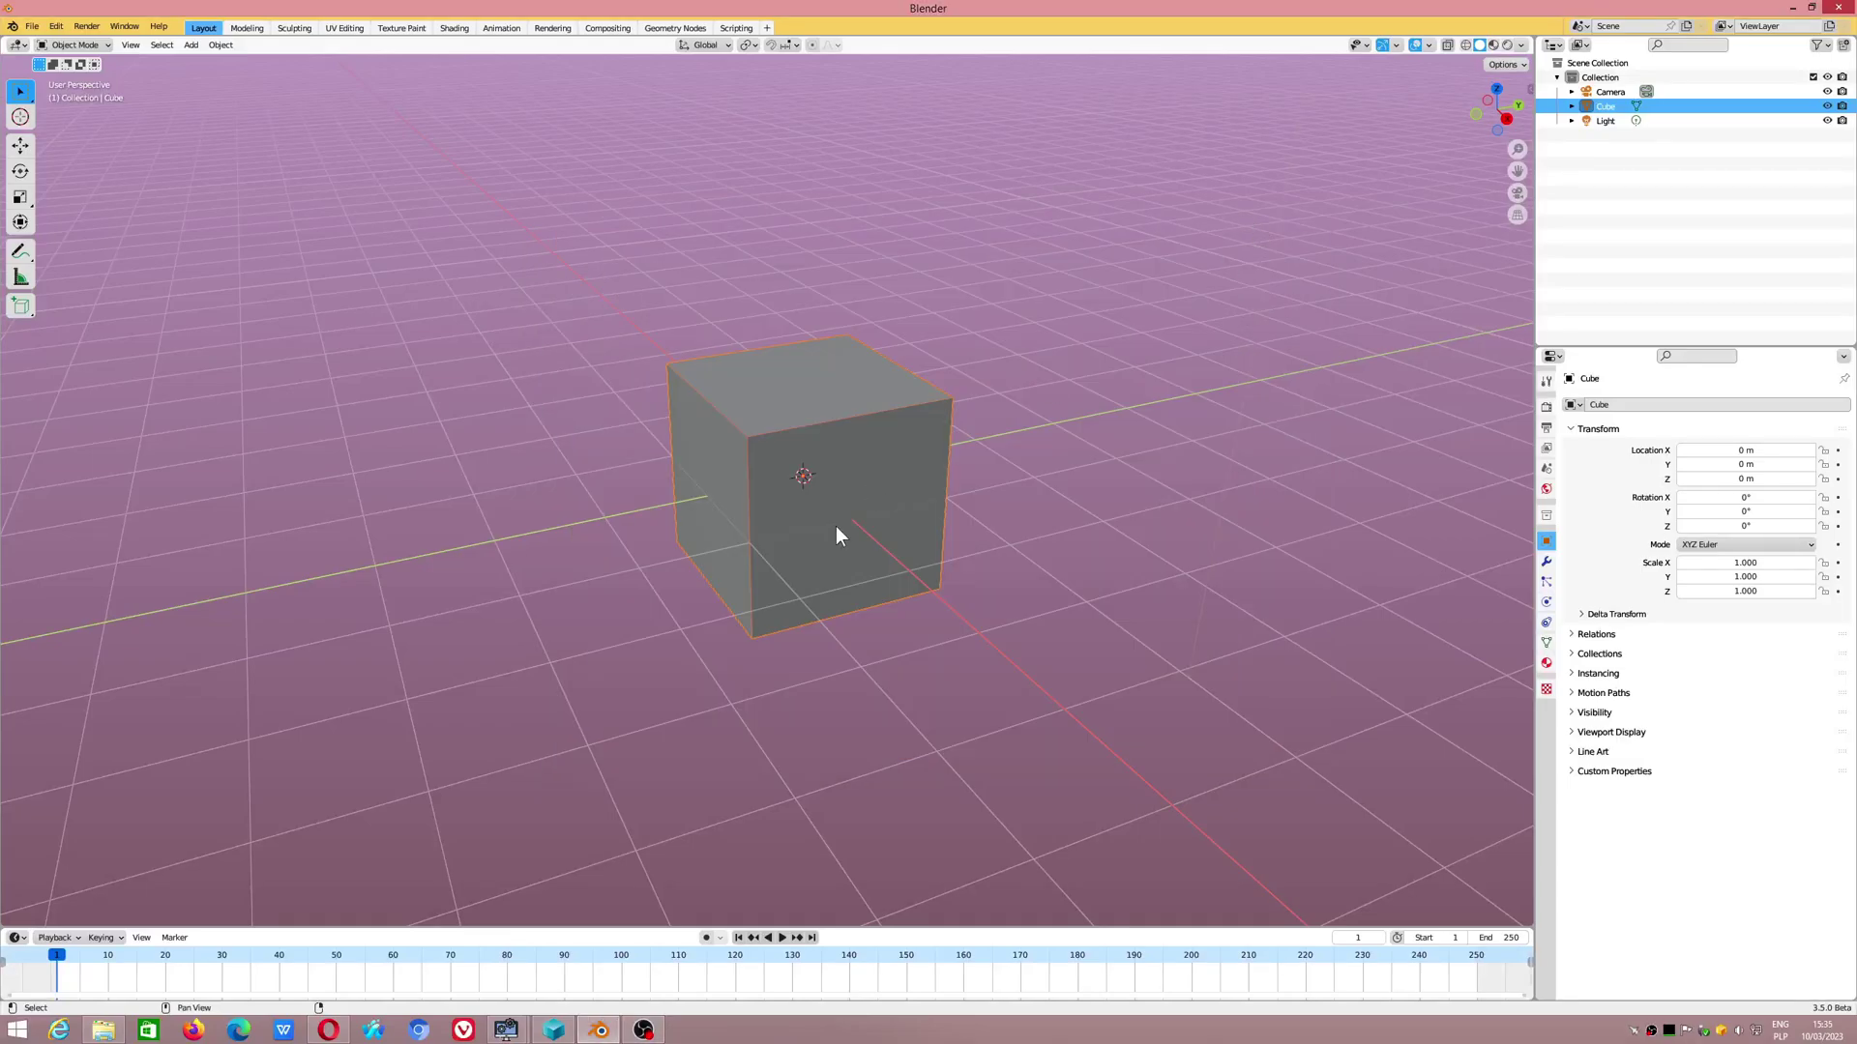
# Step: Close the splash screen and orbit around the default cube
pyautogui.moveTo(837, 535)
pyautogui.mouseDown(button='middle')
pyautogui.moveTo(825, 558)
pyautogui.moveTo(824, 536)
pyautogui.mouseUp(button='middle')
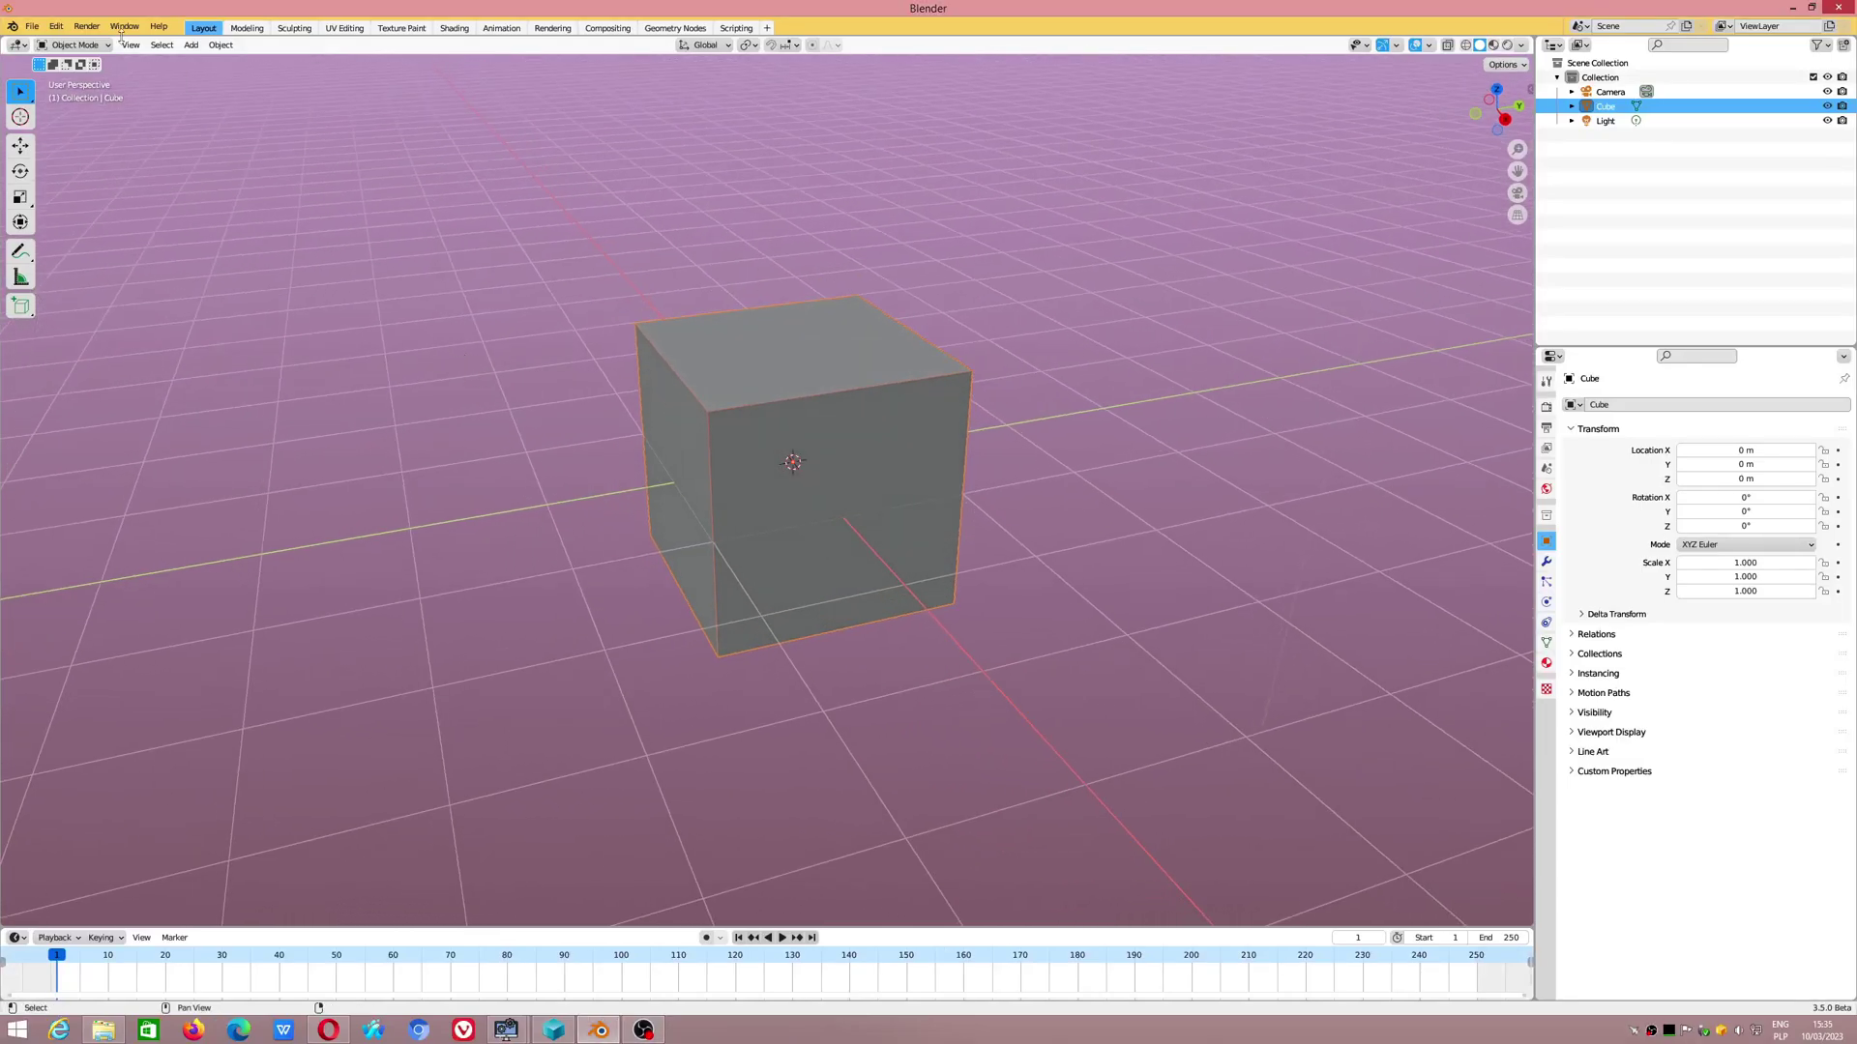
pyautogui.click(11, 26)
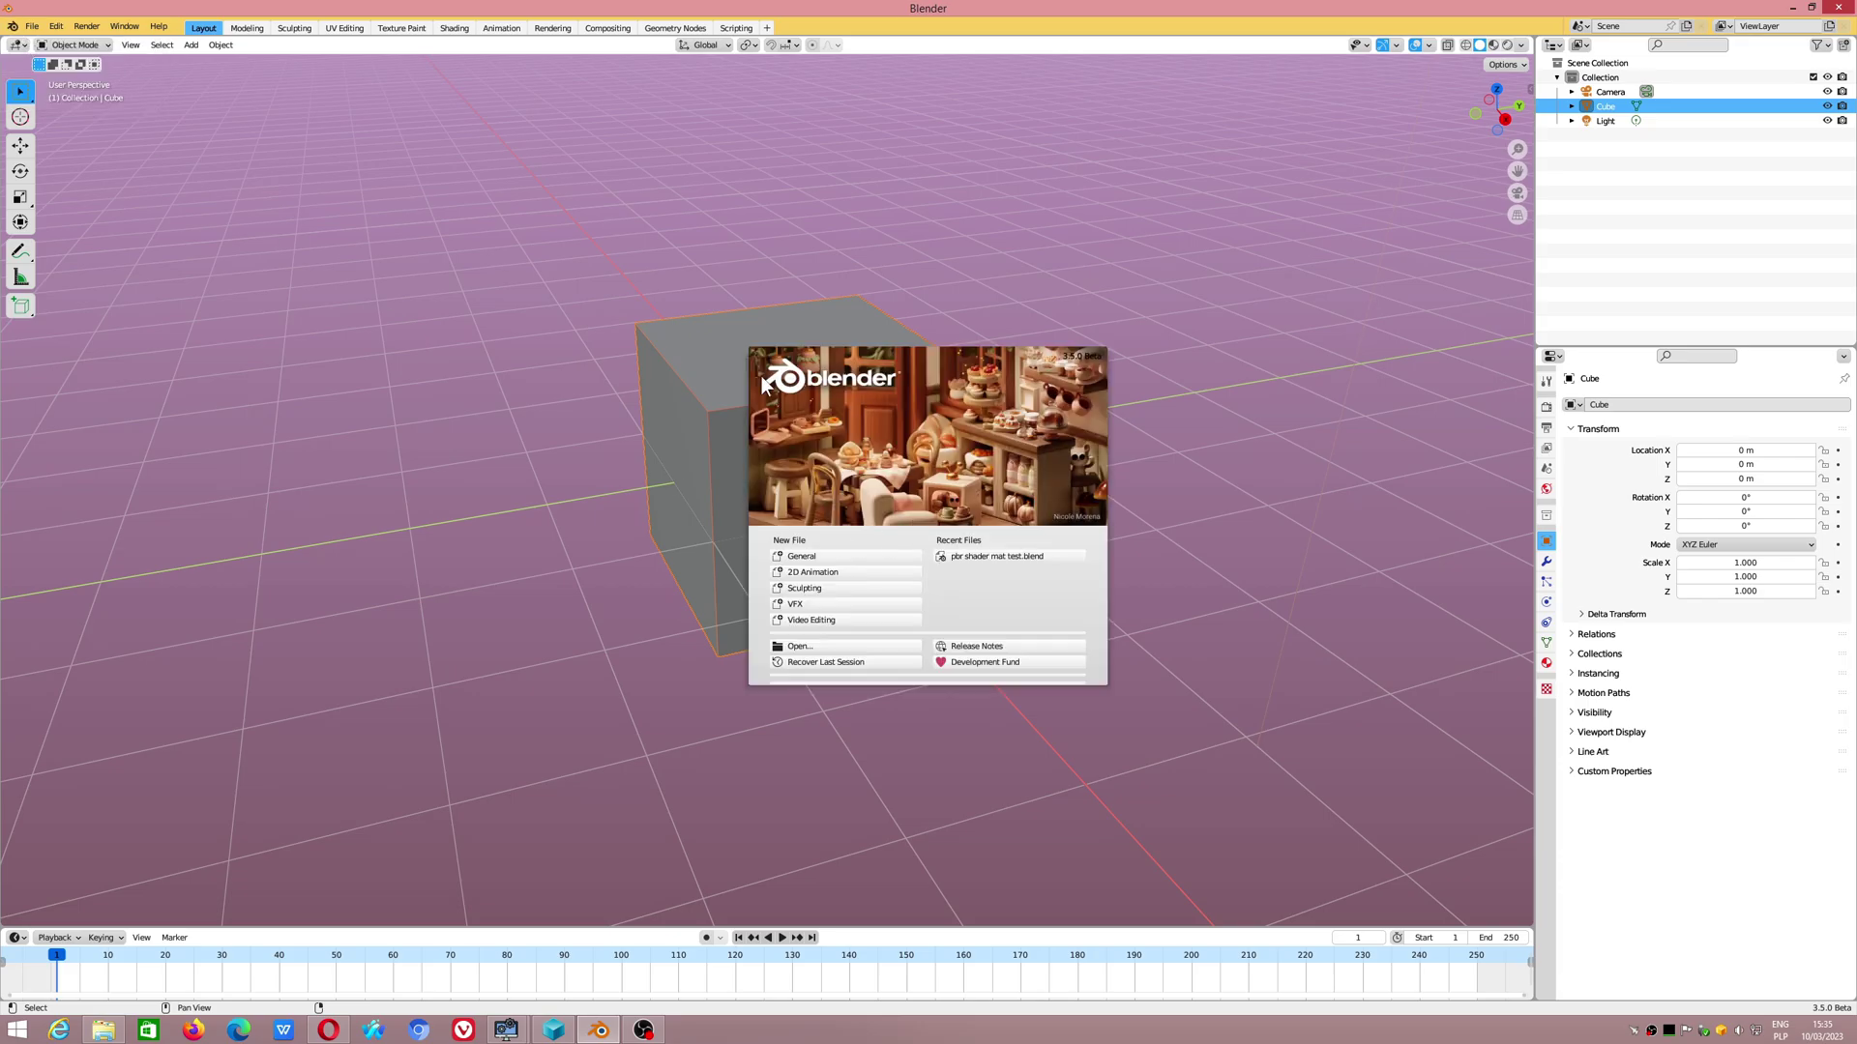
pyautogui.click(681, 353)
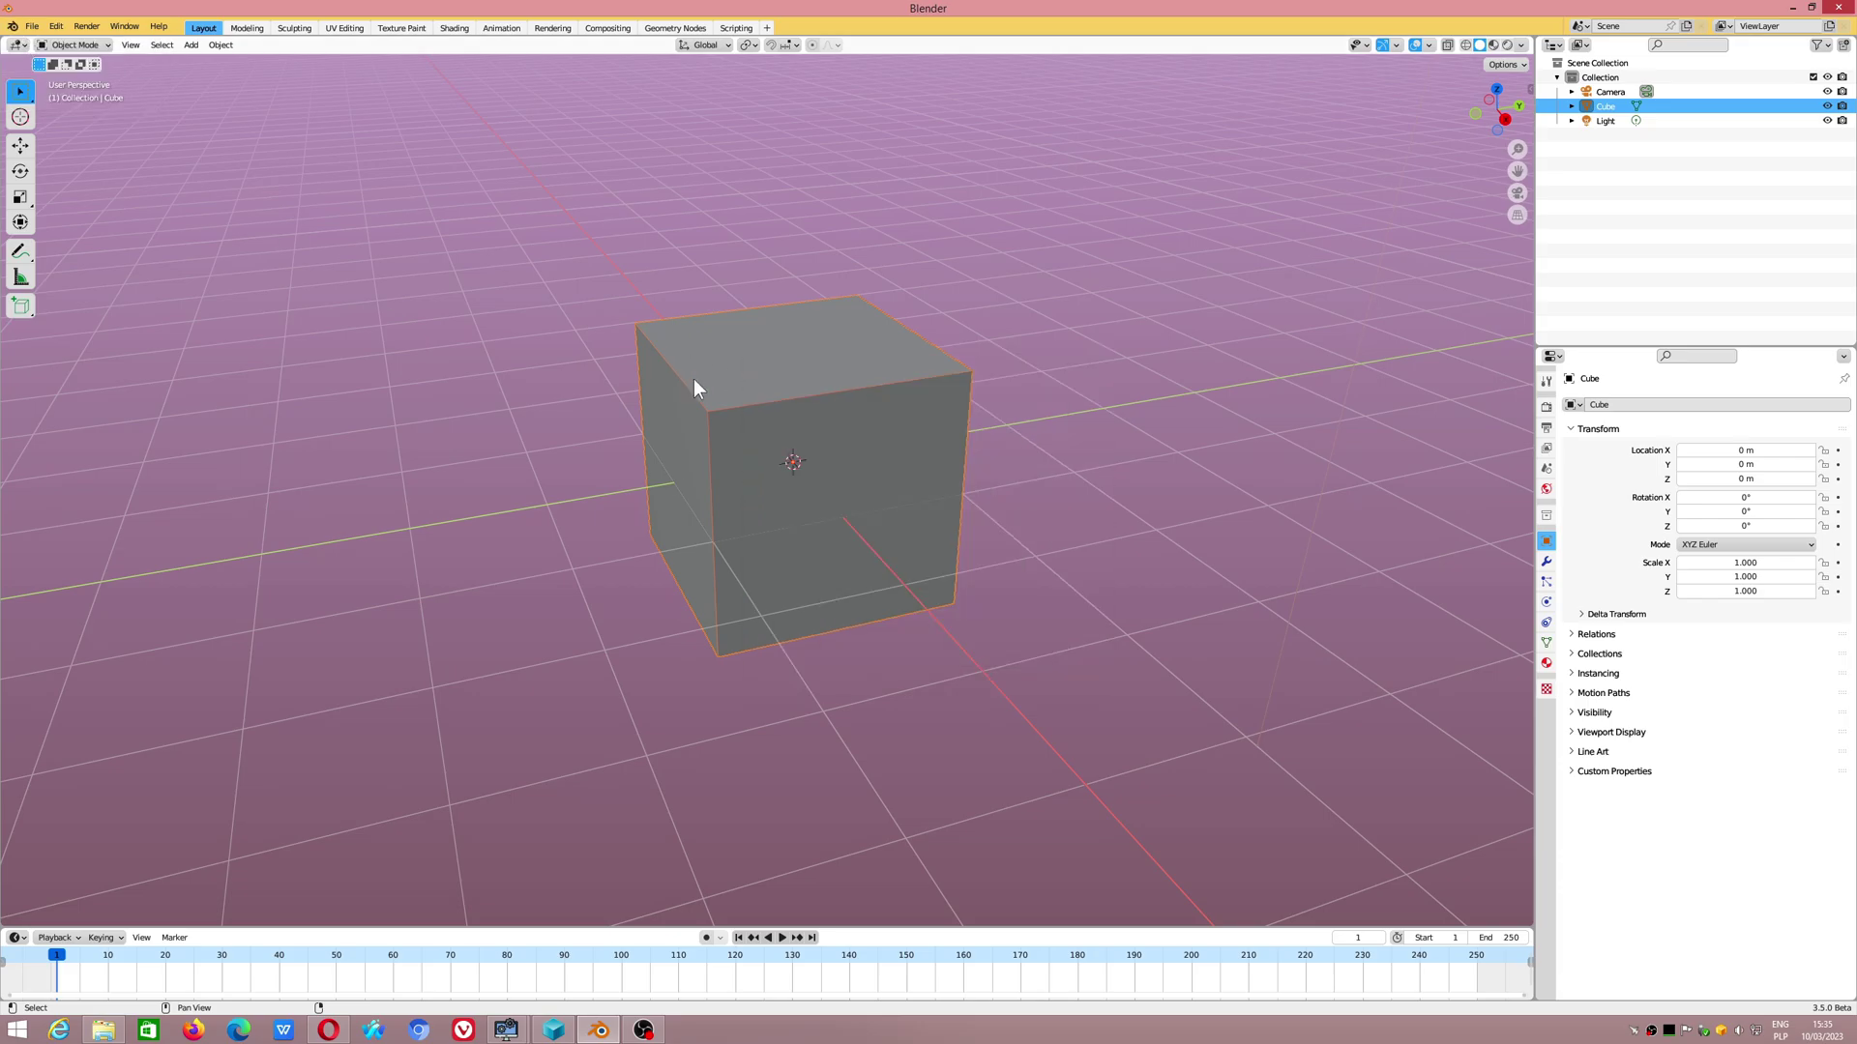
pyautogui.moveTo(693, 378)
pyautogui.mouseDown(button='middle')
pyautogui.moveTo(781, 446)
pyautogui.moveTo(794, 544)
pyautogui.mouseUp(button='middle')
pyautogui.scroll(3, 775, 539)
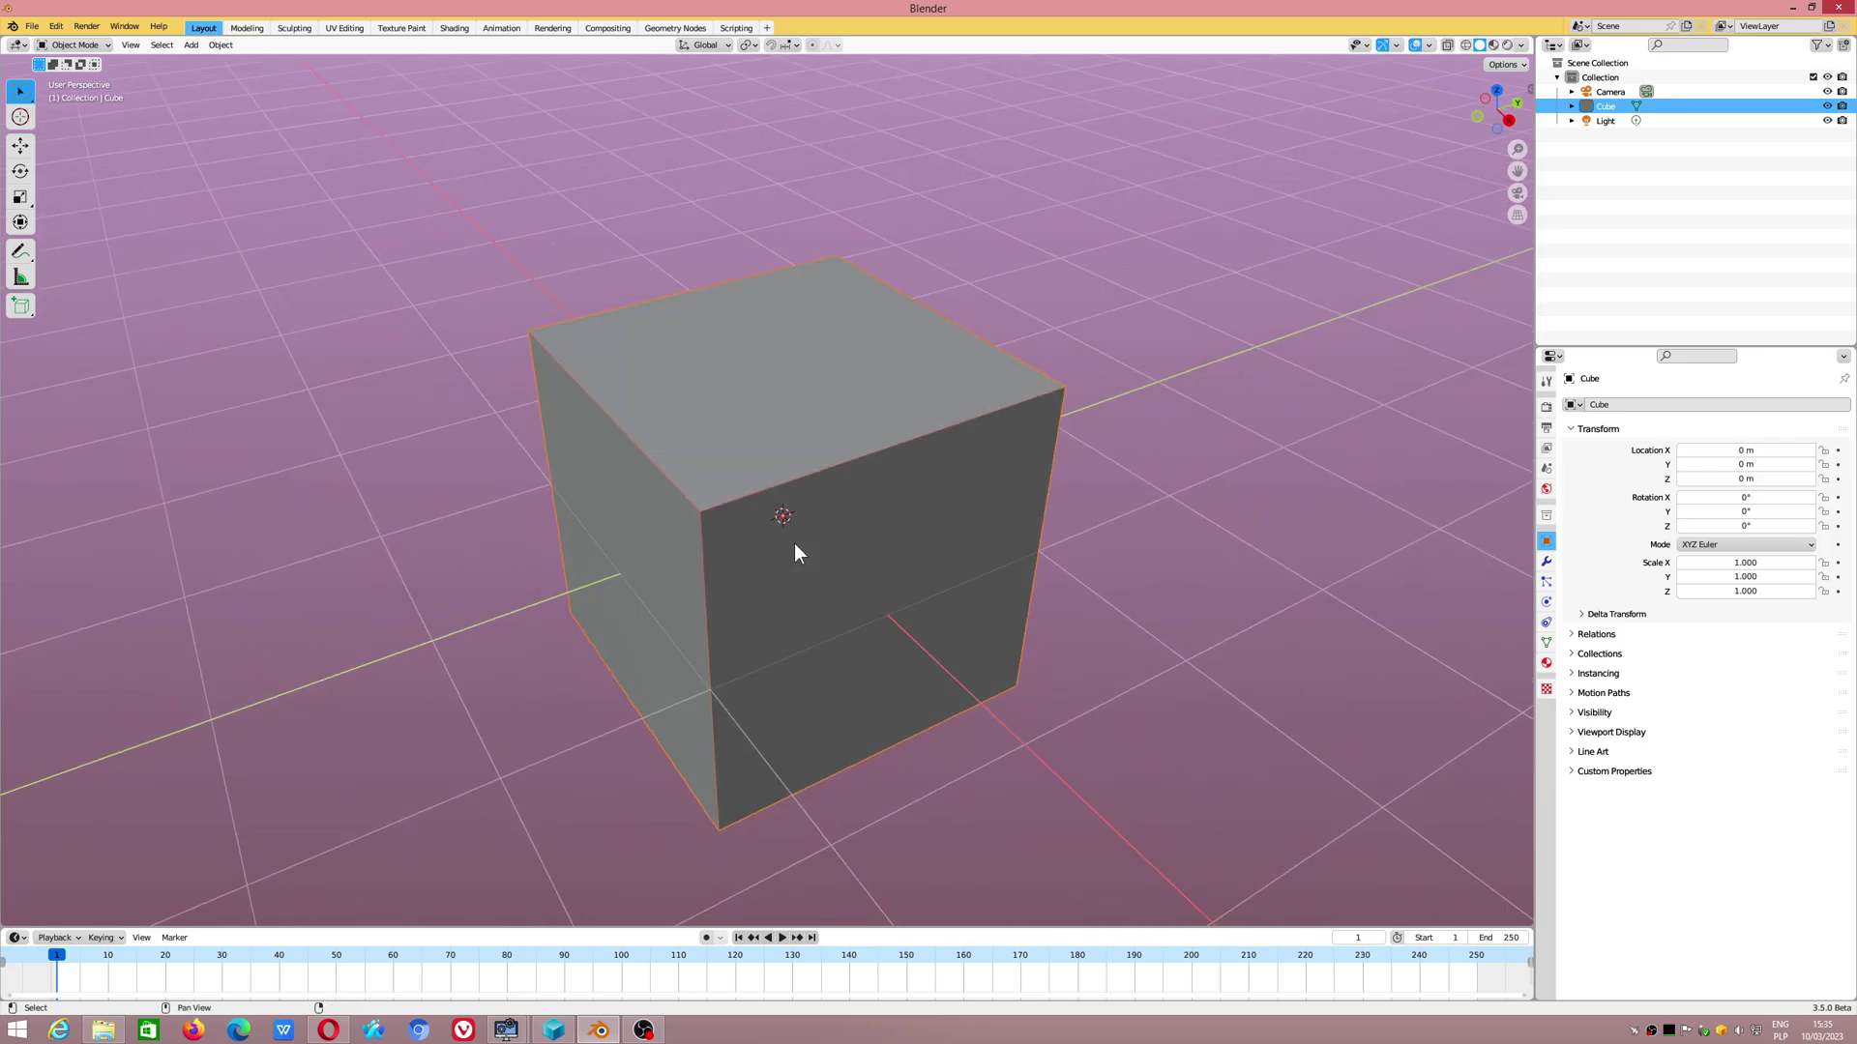
pyautogui.hotkey('shift', 'space')
pyautogui.press('g')
# Step: Add a Bezier circle and move it out along X beside the cube
pyautogui.click(192, 46)
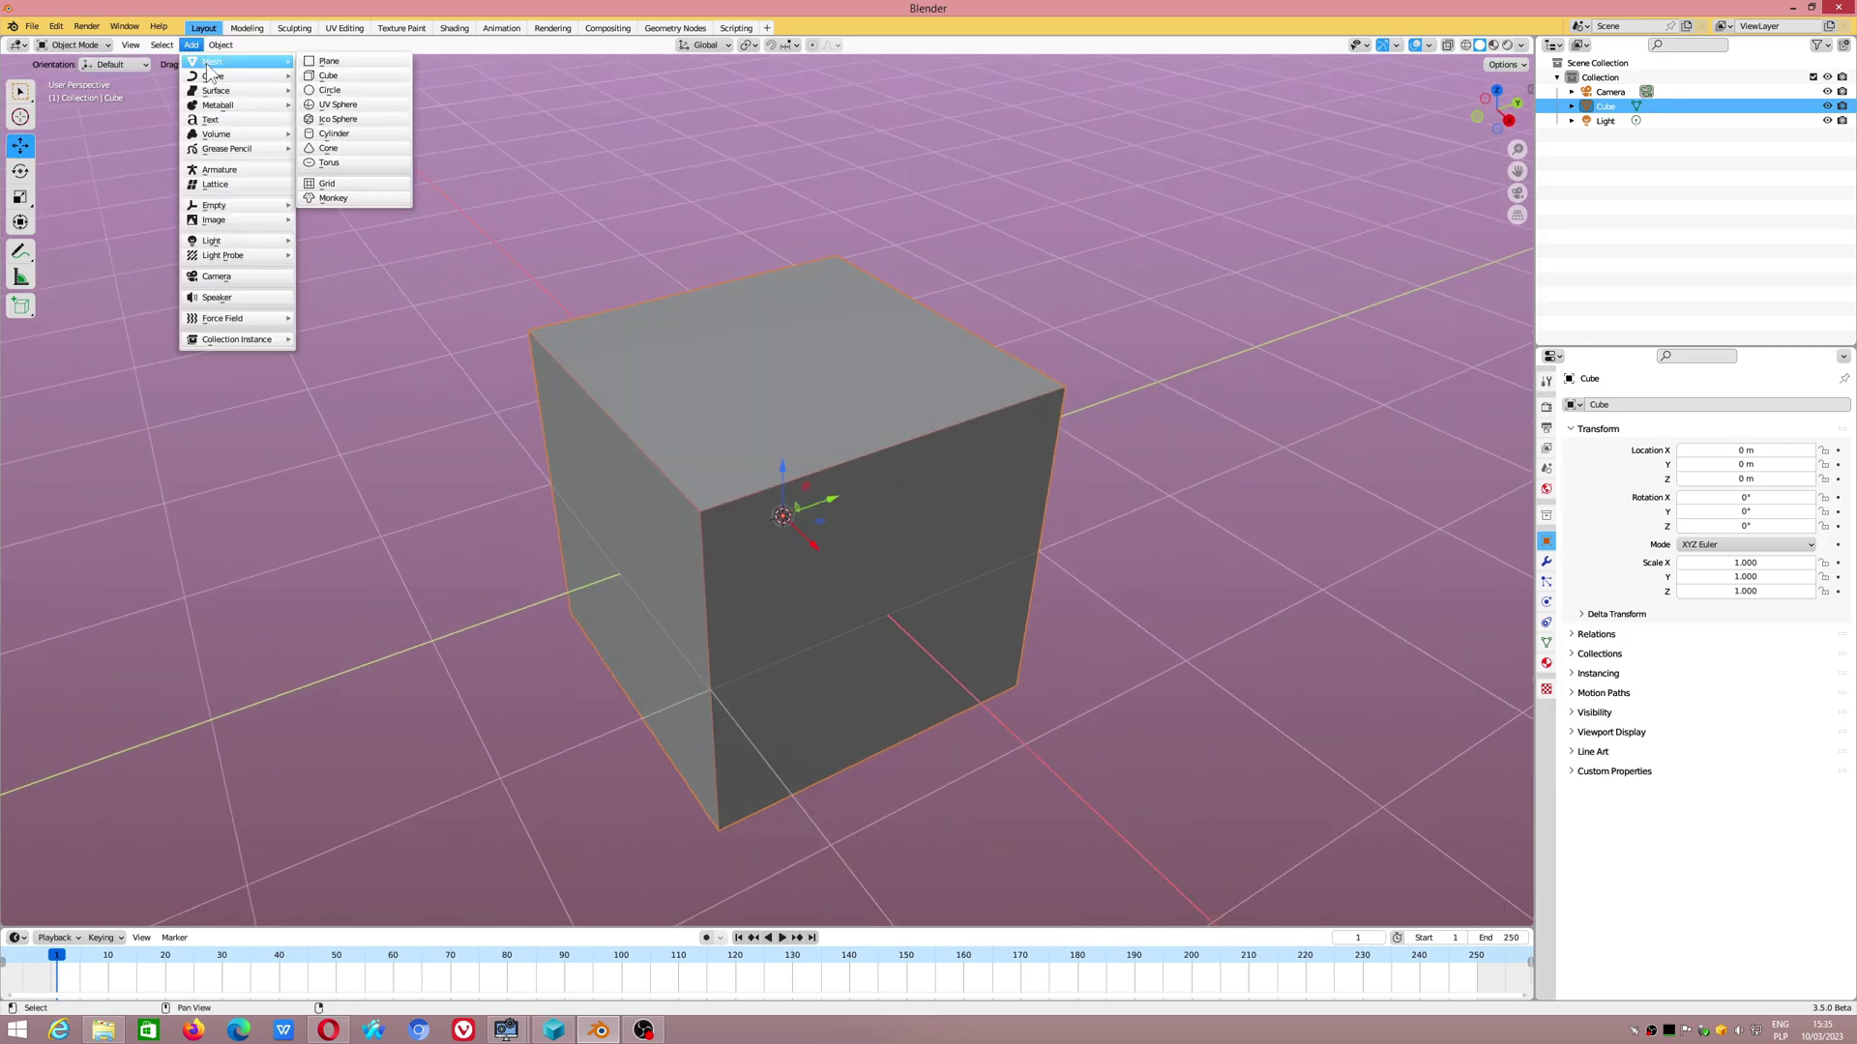
pyautogui.moveTo(218, 75)
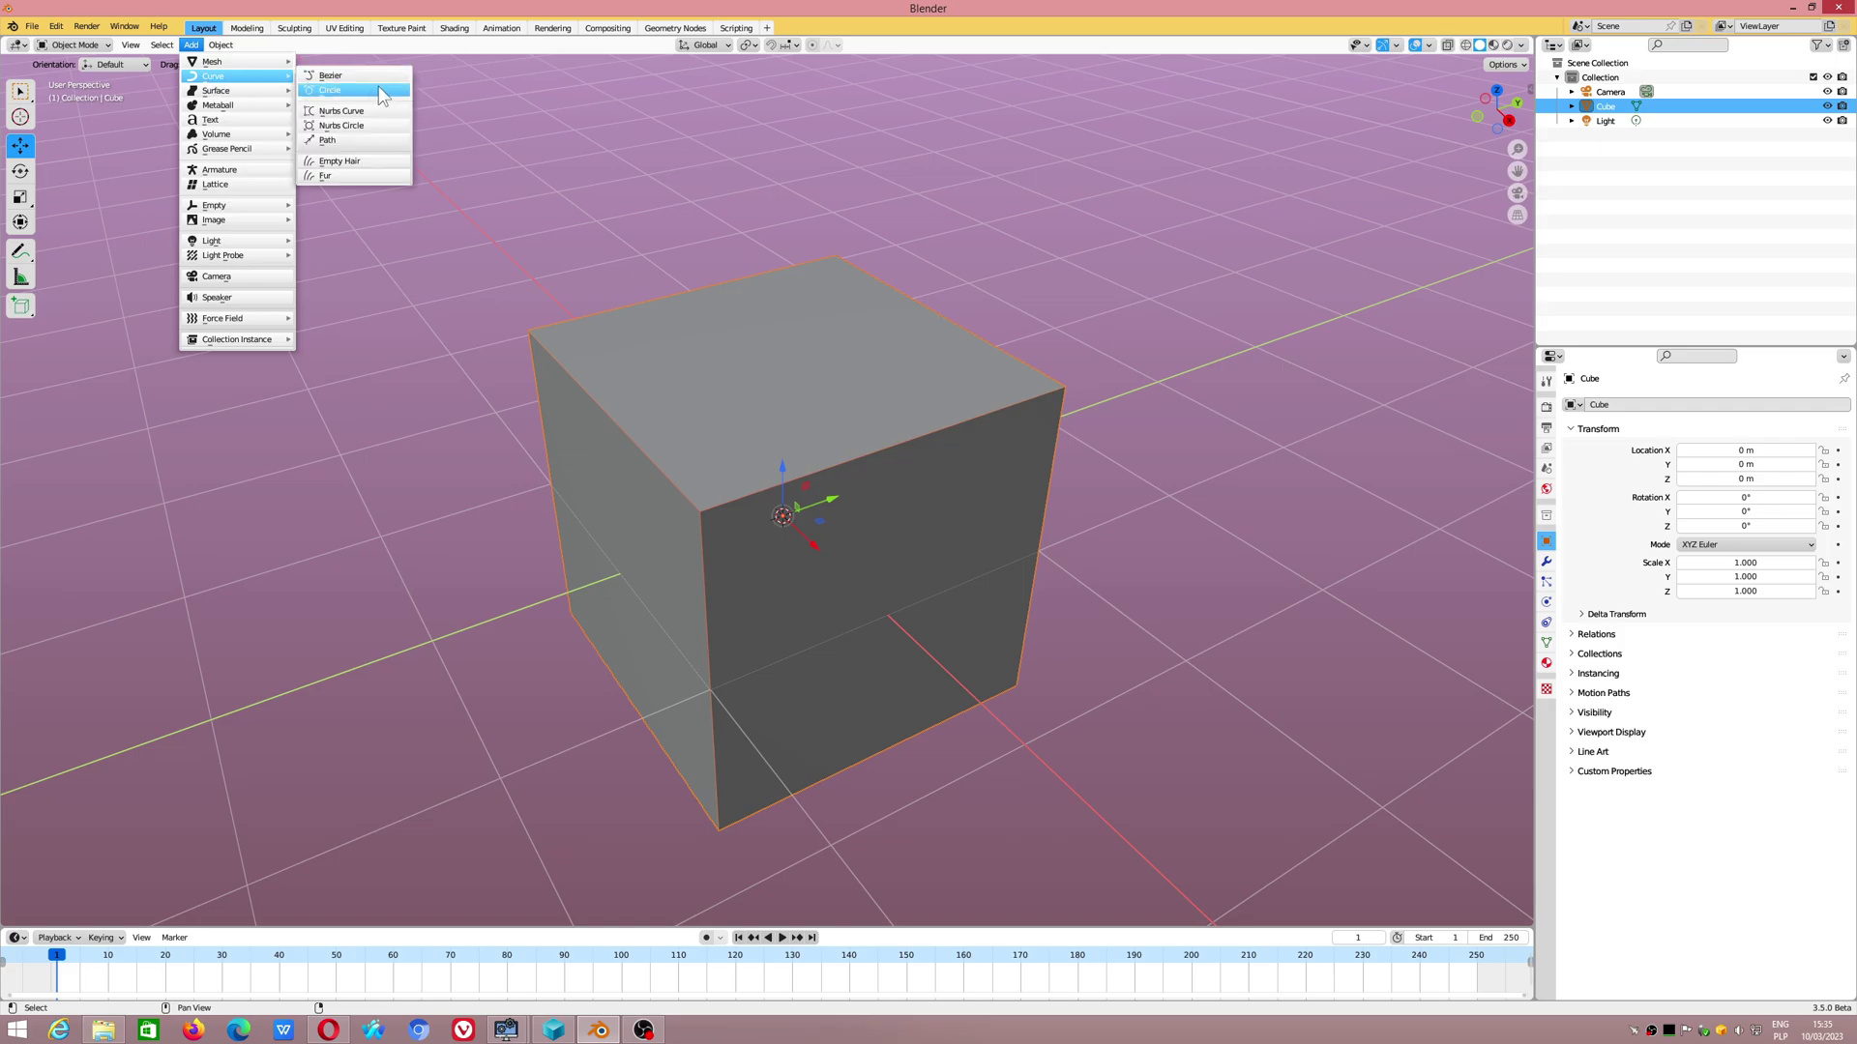
pyautogui.click(334, 92)
pyautogui.scroll(-4, 779, 526)
pyautogui.moveTo(804, 550); pyautogui.dragTo(954, 647)
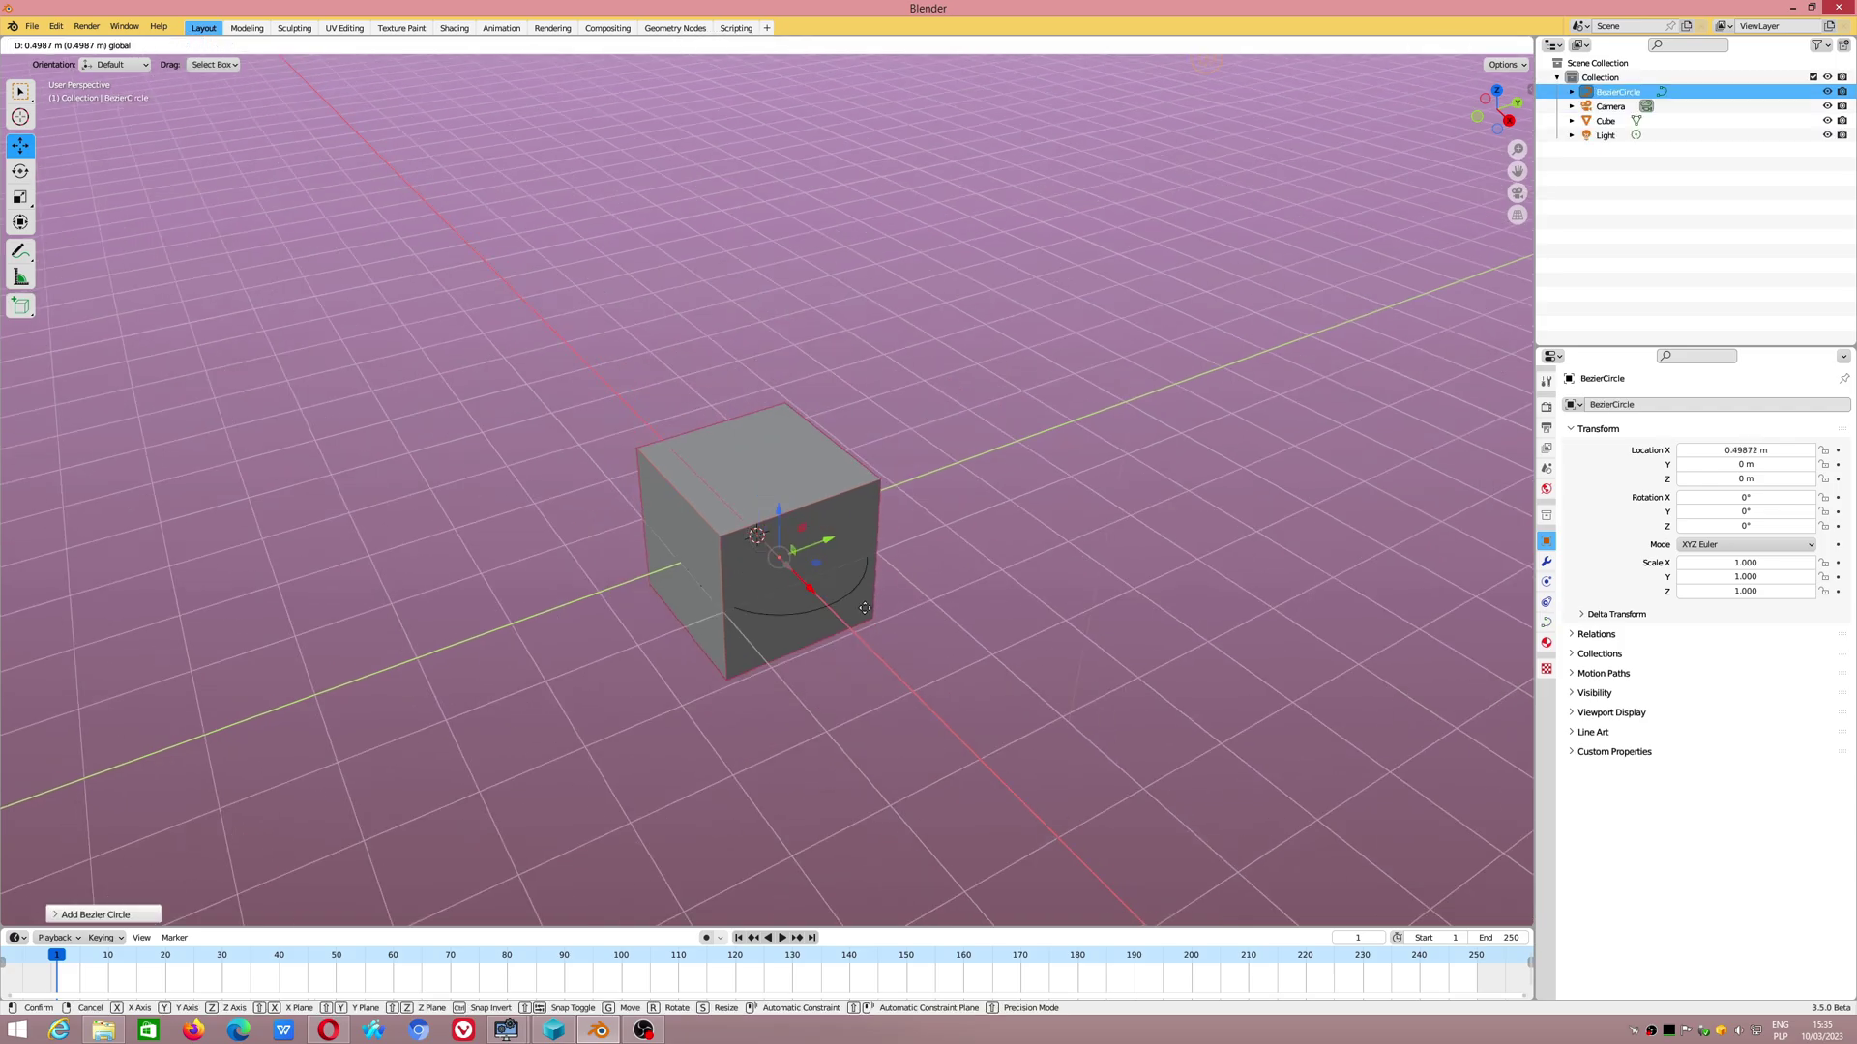
# Step: Scale the circle to about 0.544 and rotate it 90° upright around Y
pyautogui.hotkey('shift', 'space')
pyautogui.press('s')
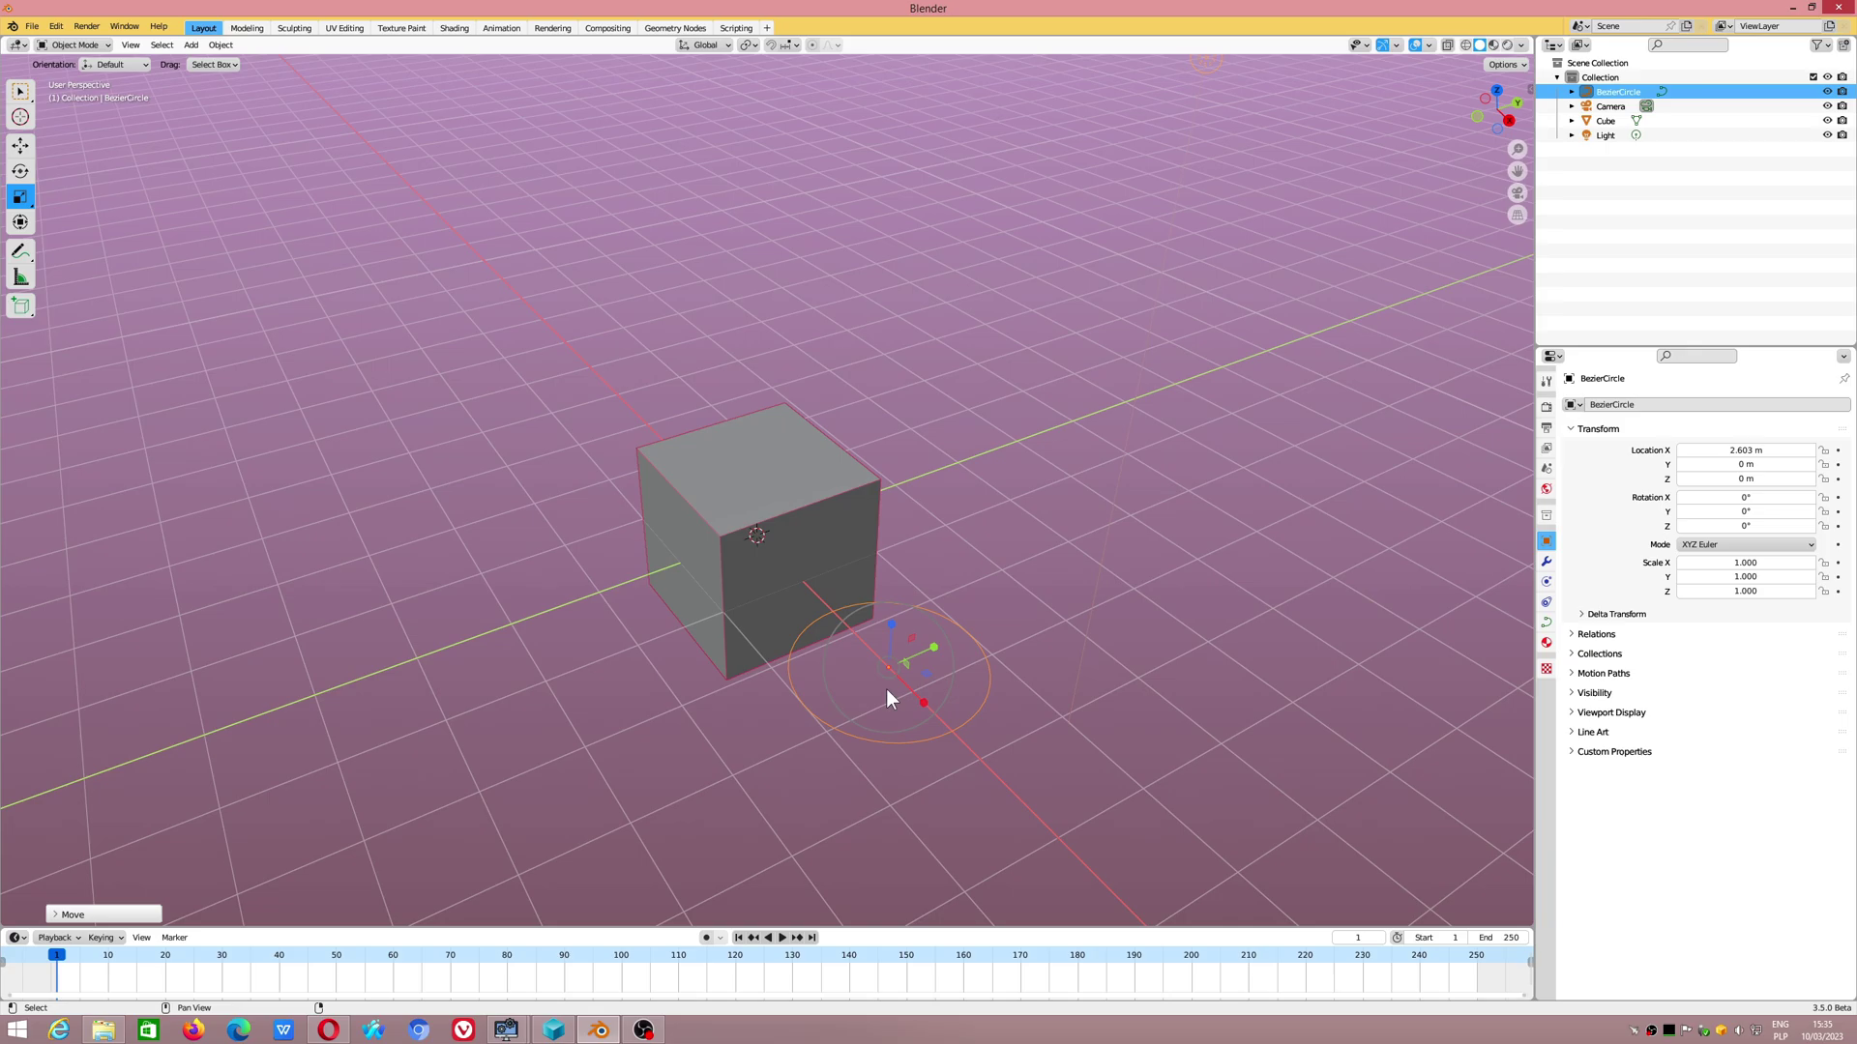
pyautogui.moveTo(837, 701)
pyautogui.mouseDown()
pyautogui.moveTo(857, 683)
pyautogui.moveTo(917, 702)
pyautogui.mouseUp()
pyautogui.hotkey('shift', 'space')
pyautogui.press('r')
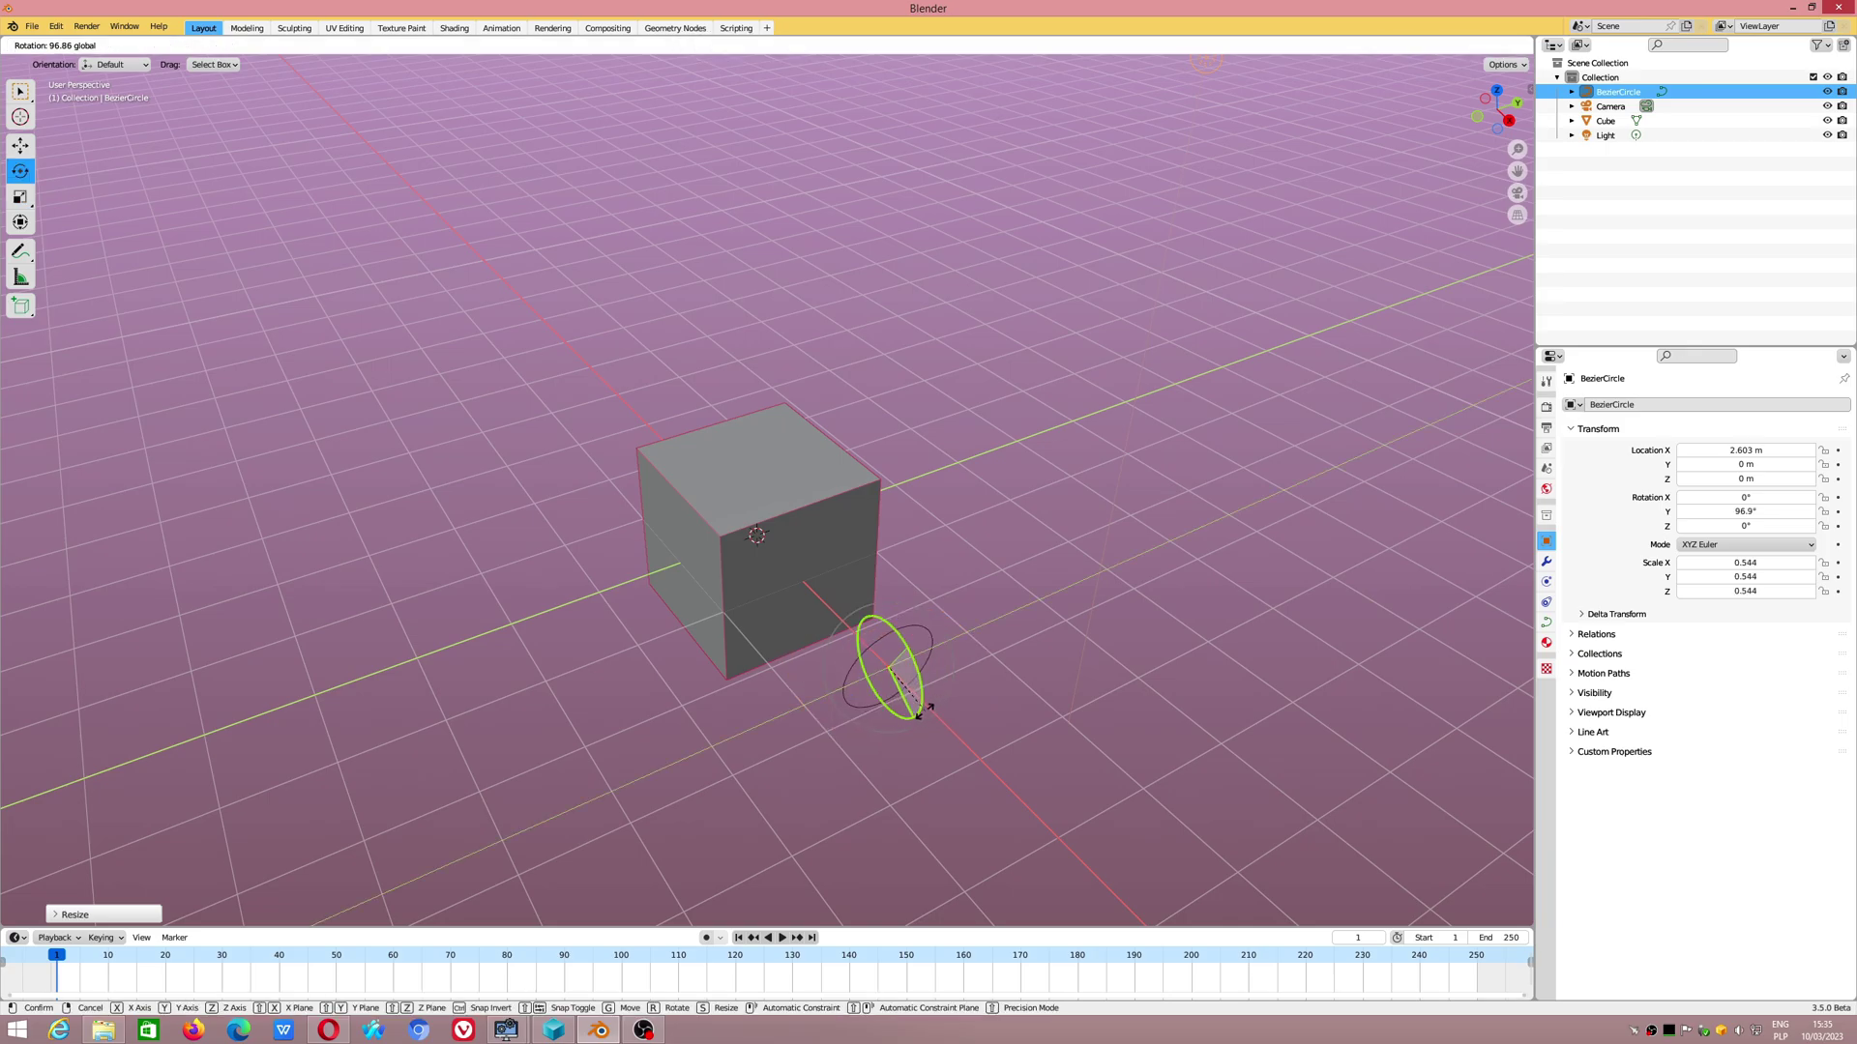
pyautogui.moveTo(1088, 670)
pyautogui.mouseDown(button='middle')
pyautogui.moveTo(1168, 585)
pyautogui.moveTo(1164, 626)
pyautogui.moveTo(1037, 622)
pyautogui.mouseUp(button='middle')
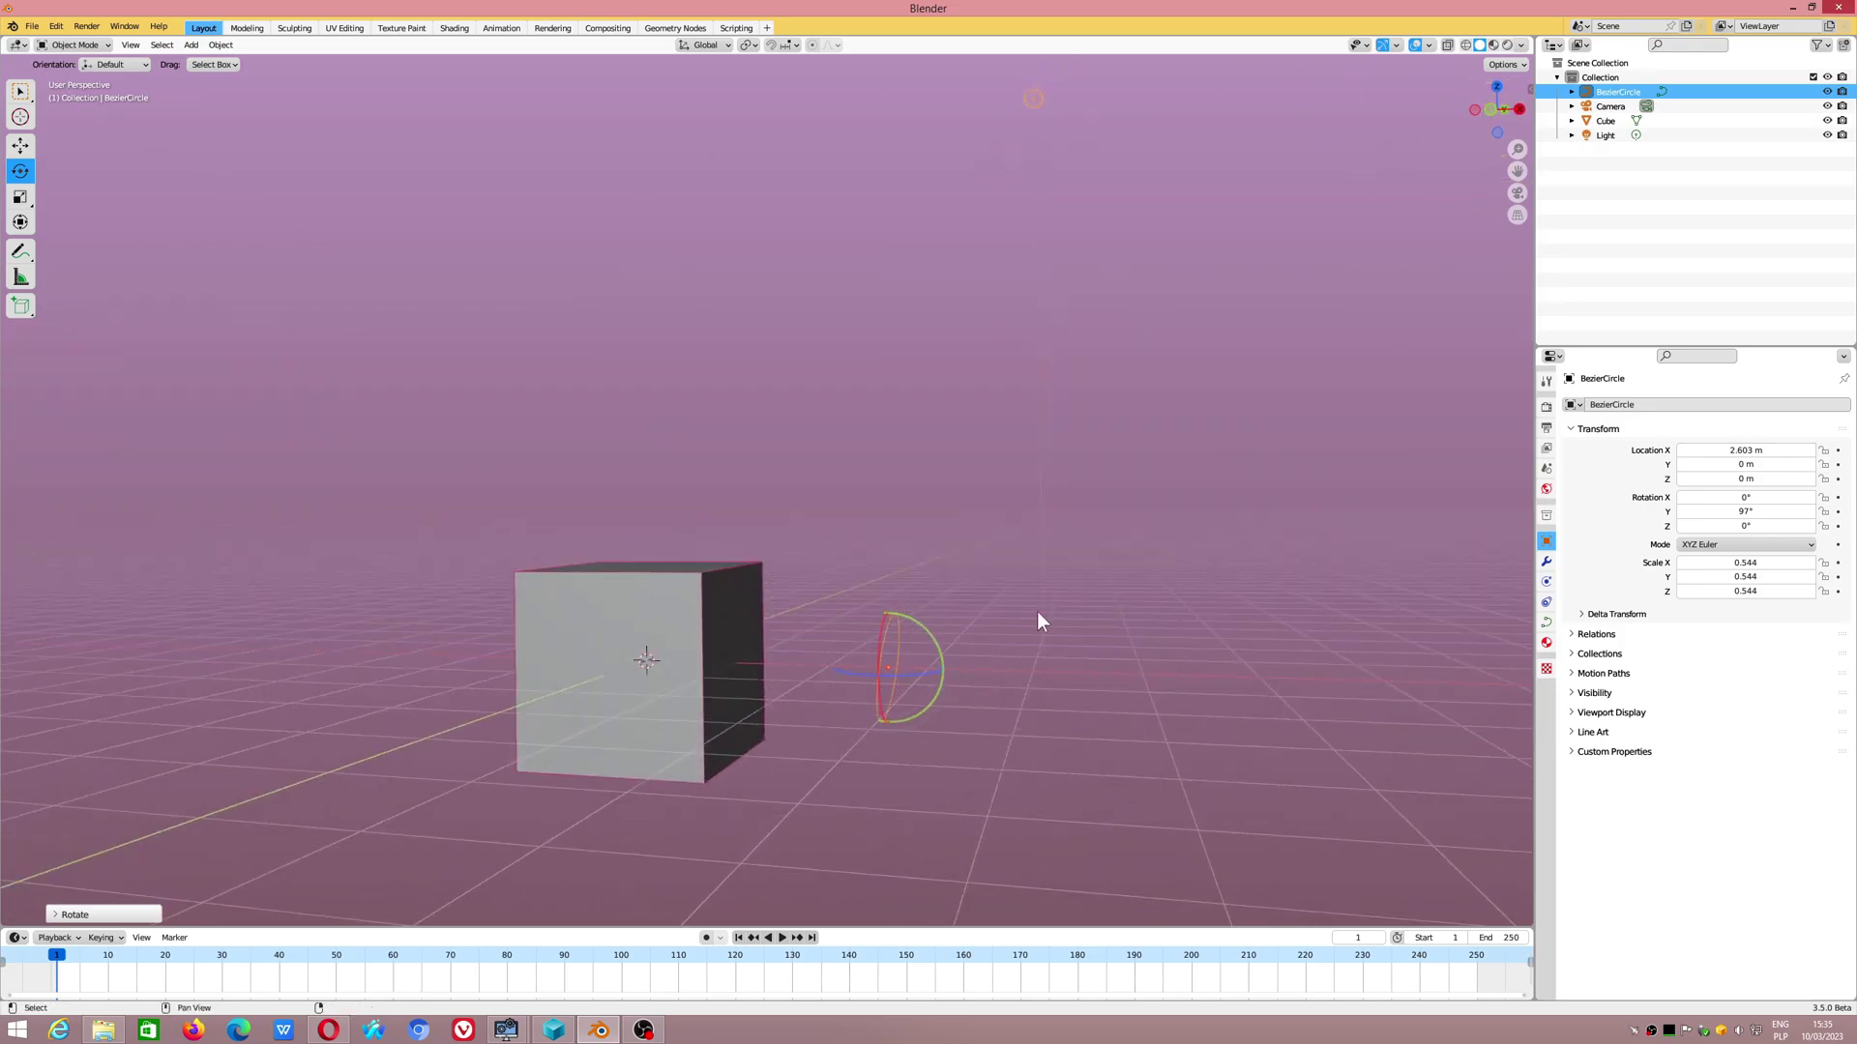
pyautogui.moveTo(921, 631); pyautogui.dragTo(921, 627)
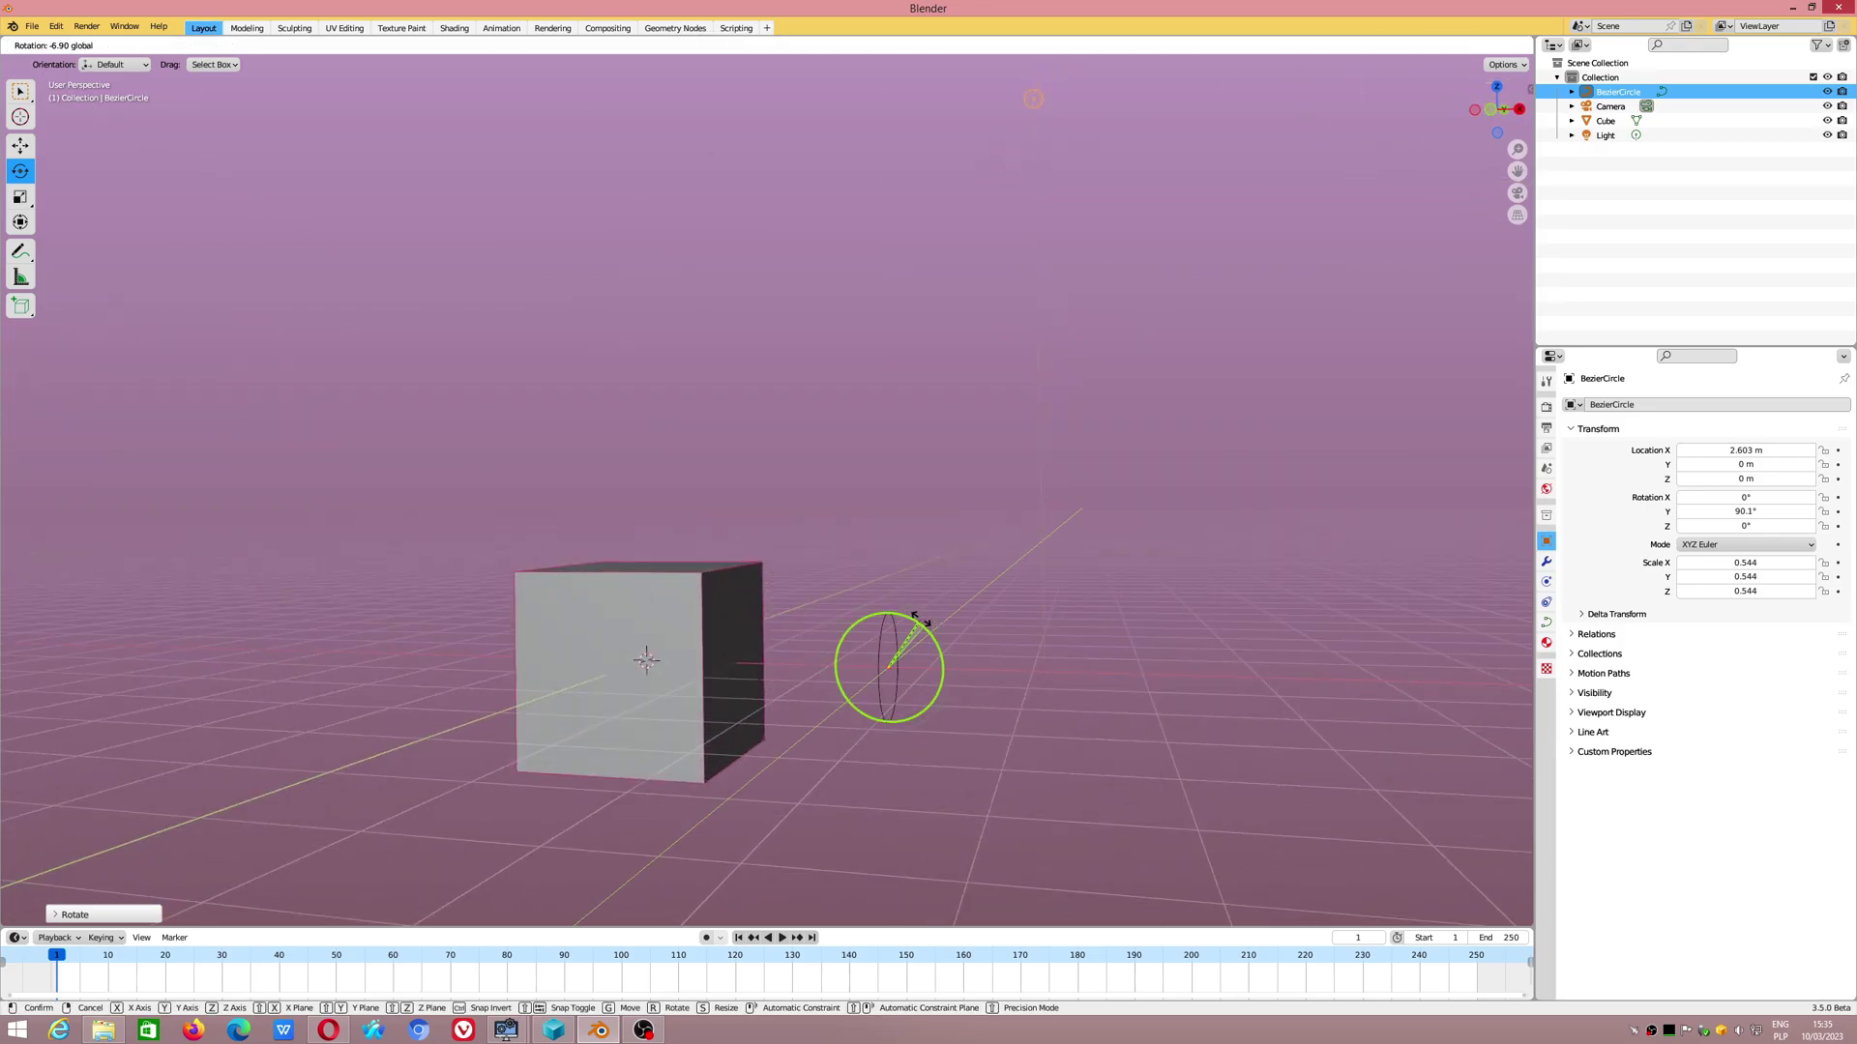
# Step: Slide the circle along X into the cube's side face
pyautogui.hotkey('shift', 'space')
pyautogui.press('g')
pyautogui.moveTo(919, 668); pyautogui.dragTo(846, 670)
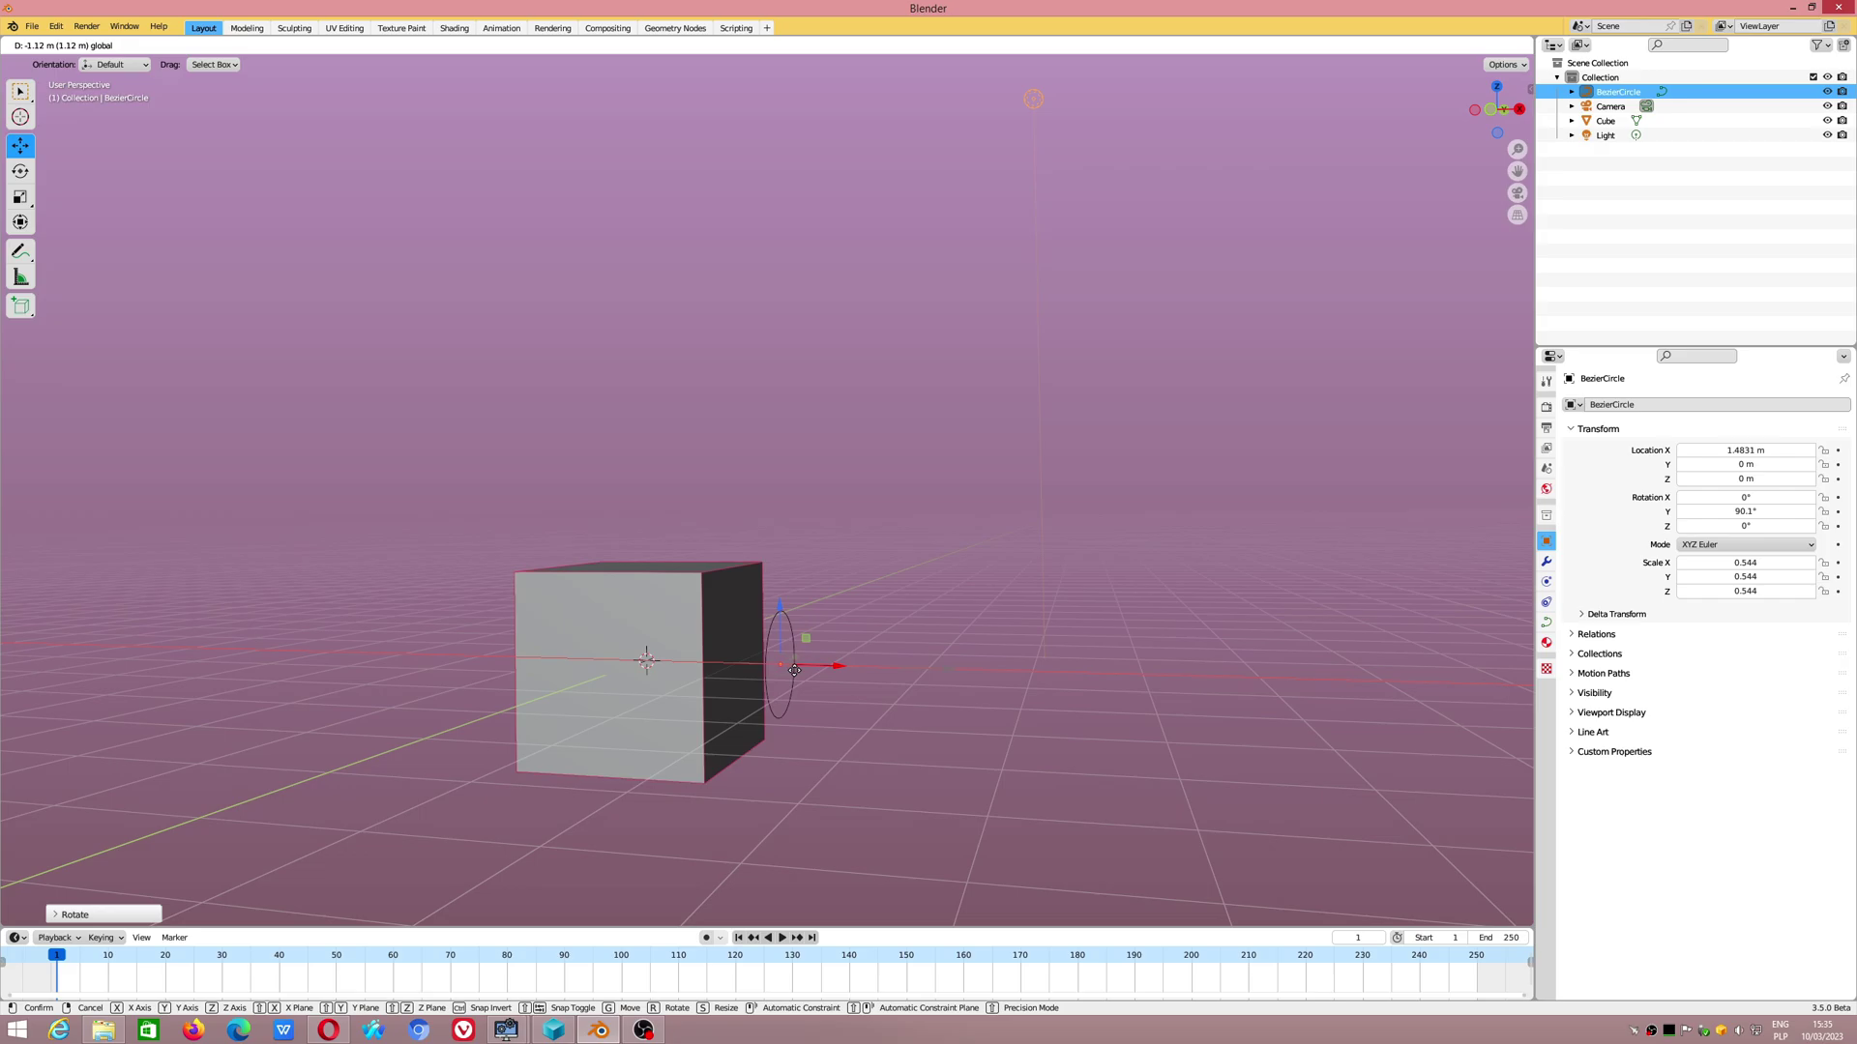
pyautogui.moveTo(846, 670); pyautogui.dragTo(750, 715, button='middle')
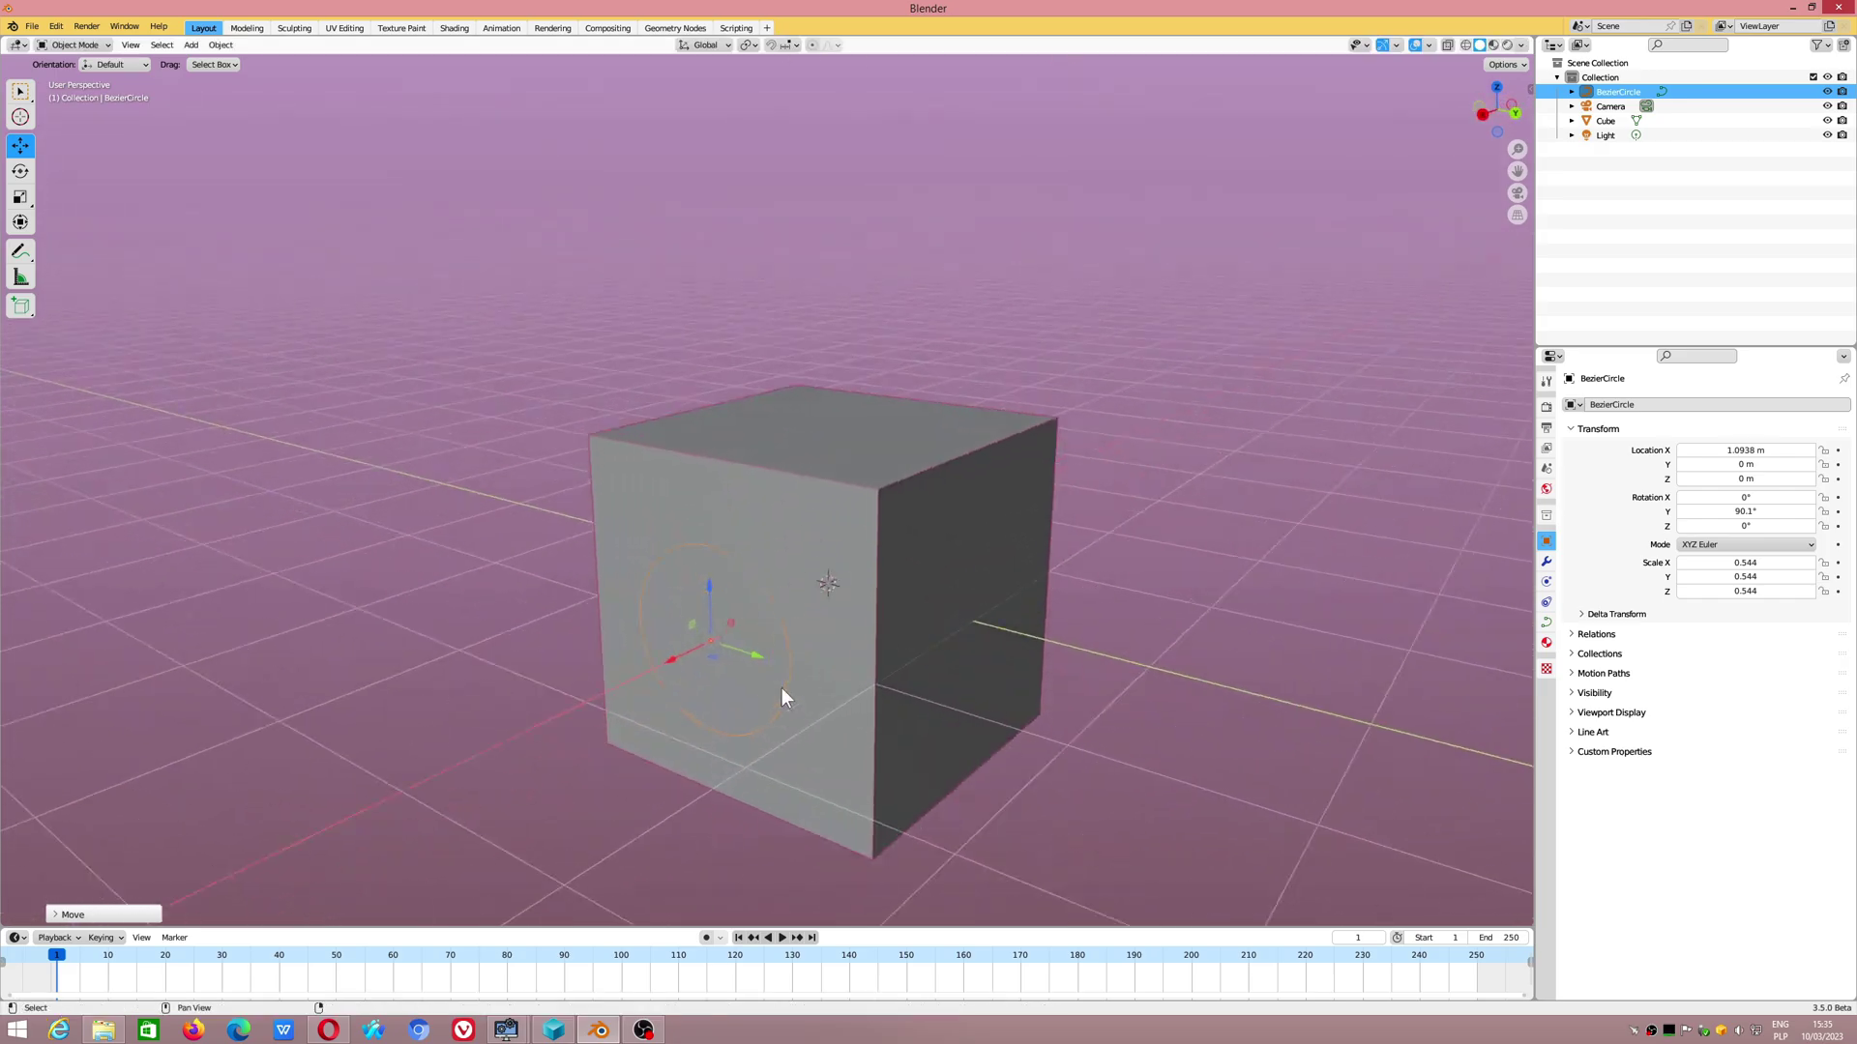
pyautogui.scroll(5, 782, 687)
pyautogui.click(864, 641)
pyautogui.press('Tab')
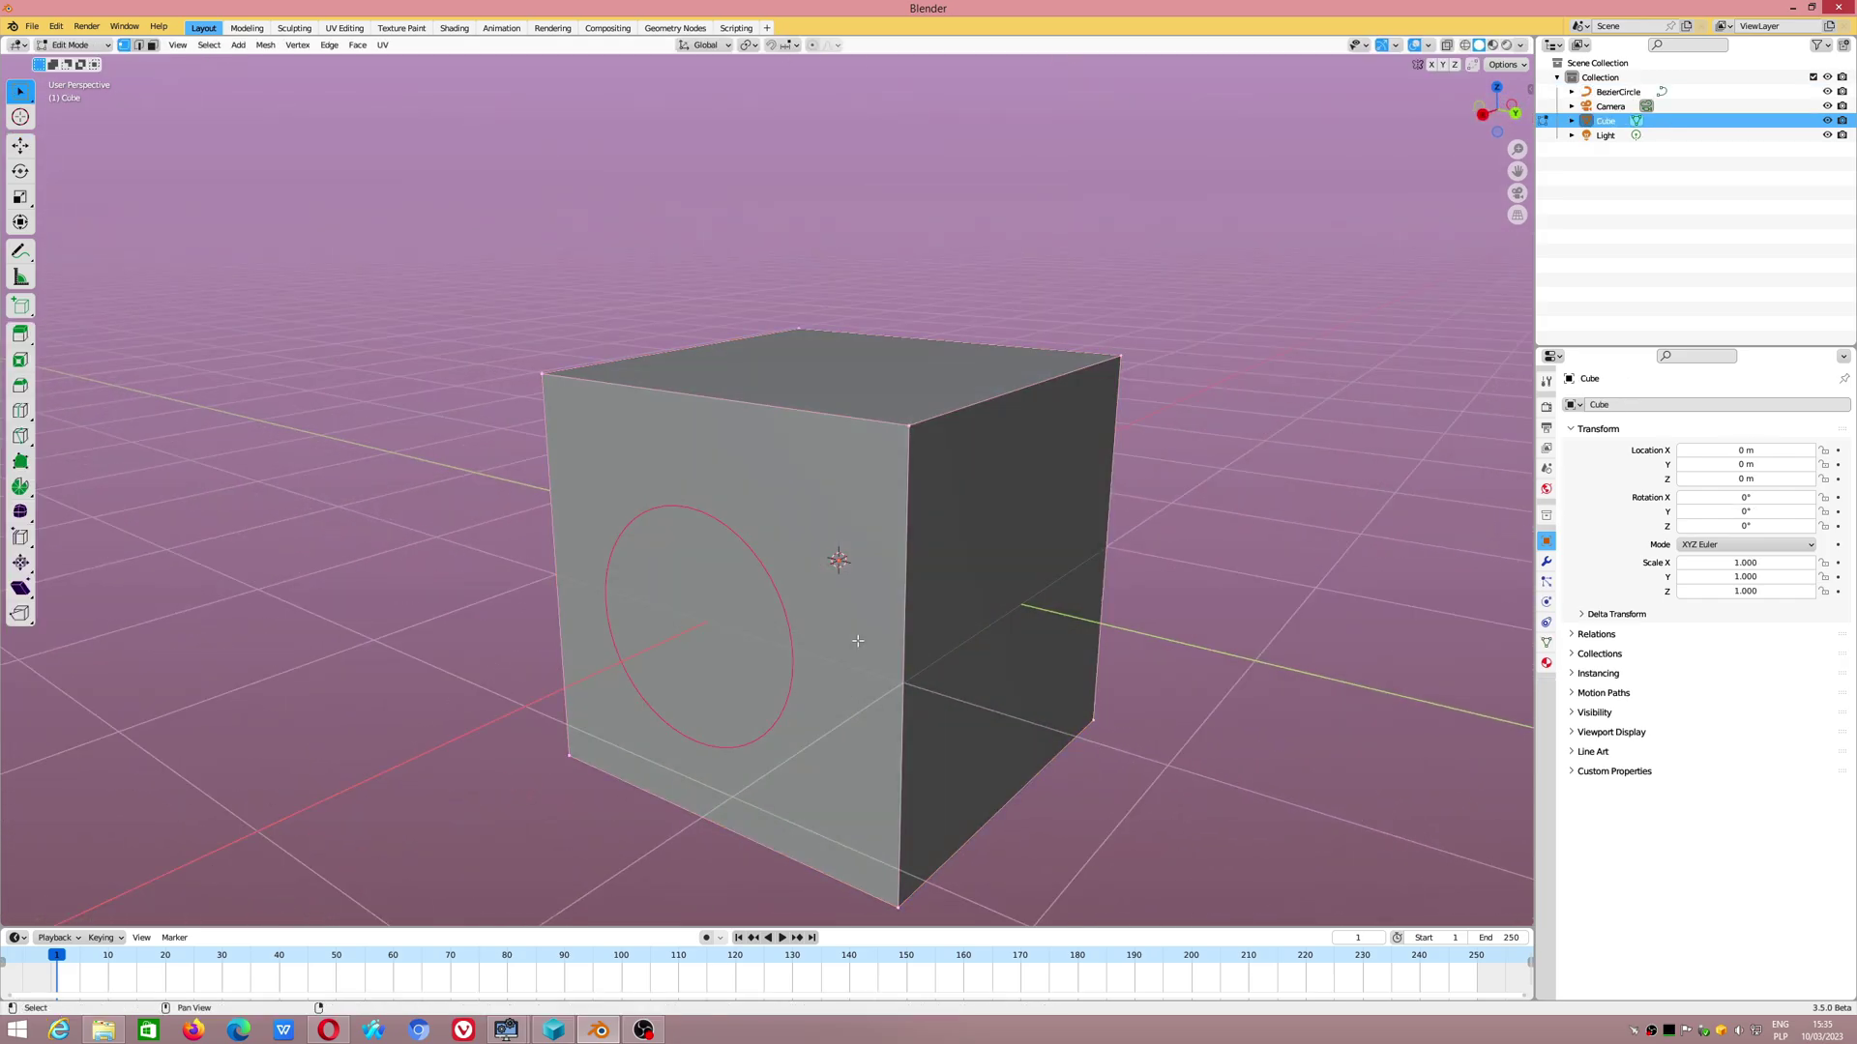
pyautogui.click(152, 45)
pyautogui.click(759, 598)
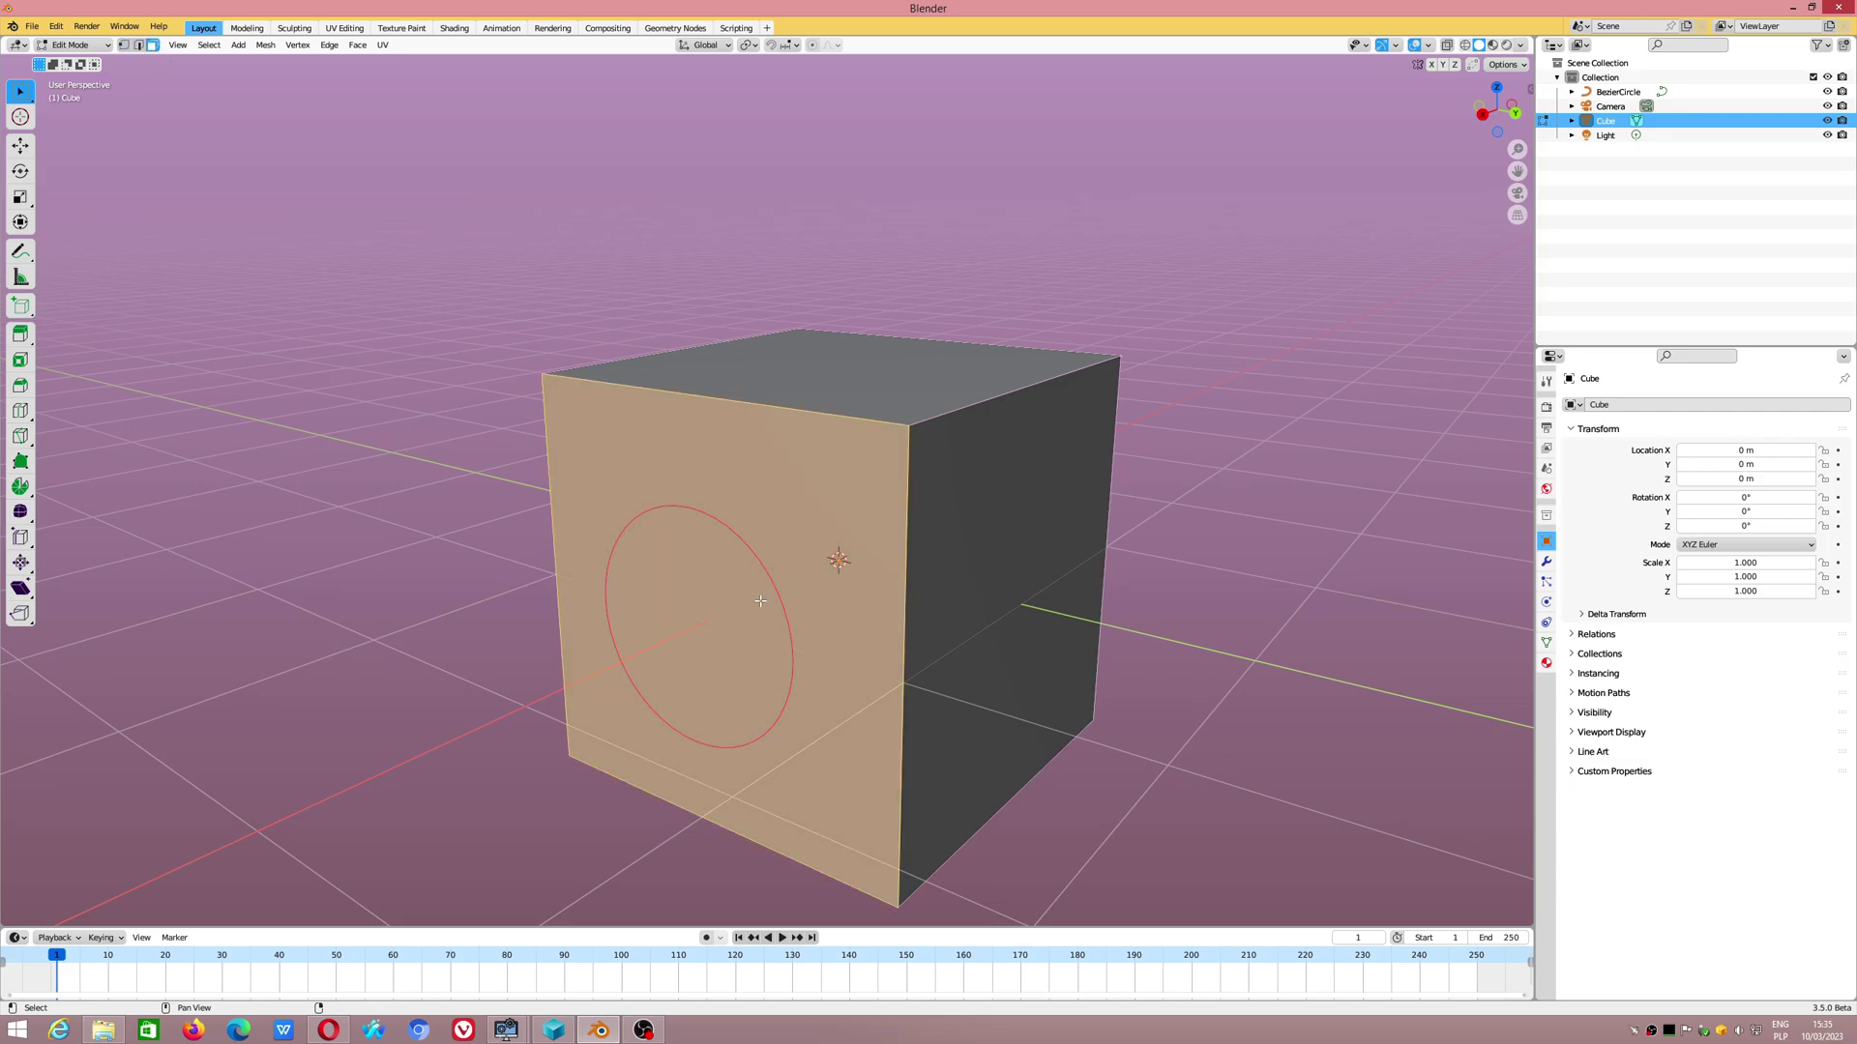
pyautogui.moveTo(813, 533)
pyautogui.mouseDown(button='middle')
pyautogui.moveTo(831, 649)
pyautogui.moveTo(1509, 225)
pyautogui.mouseUp(button='middle')
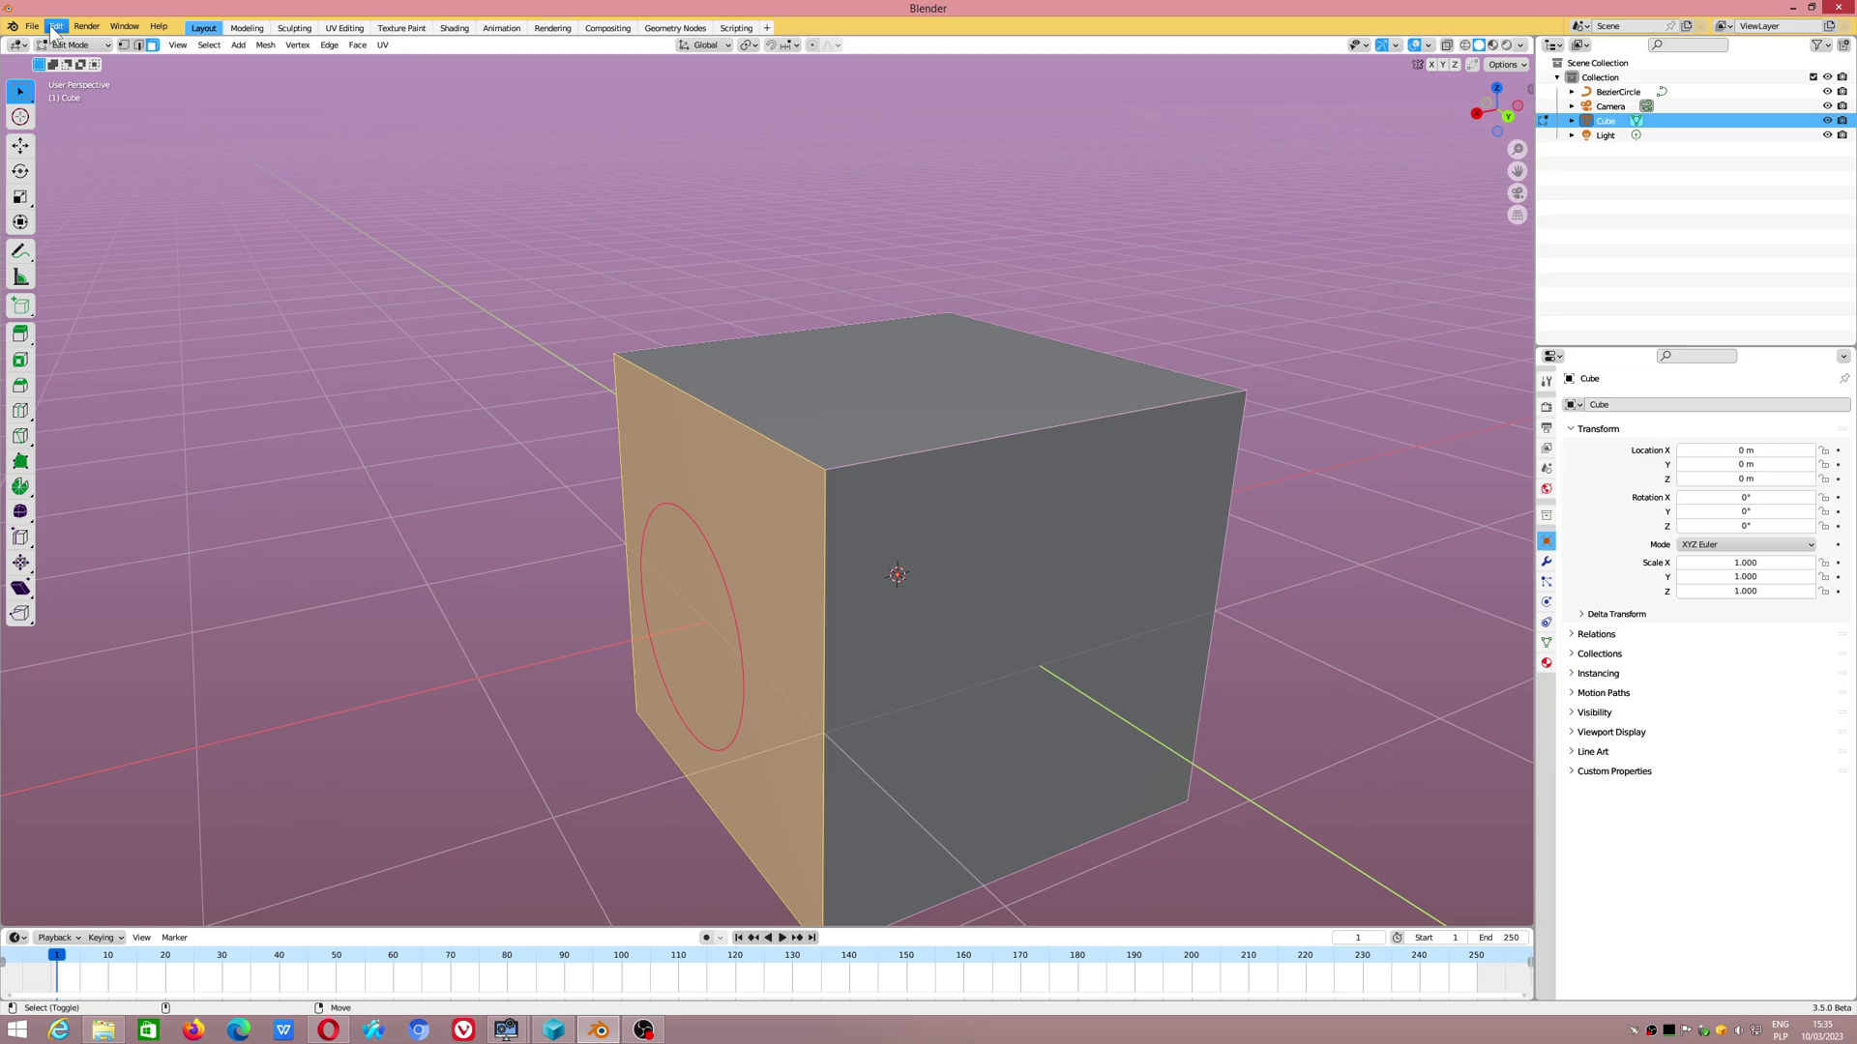
pyautogui.click(70, 44)
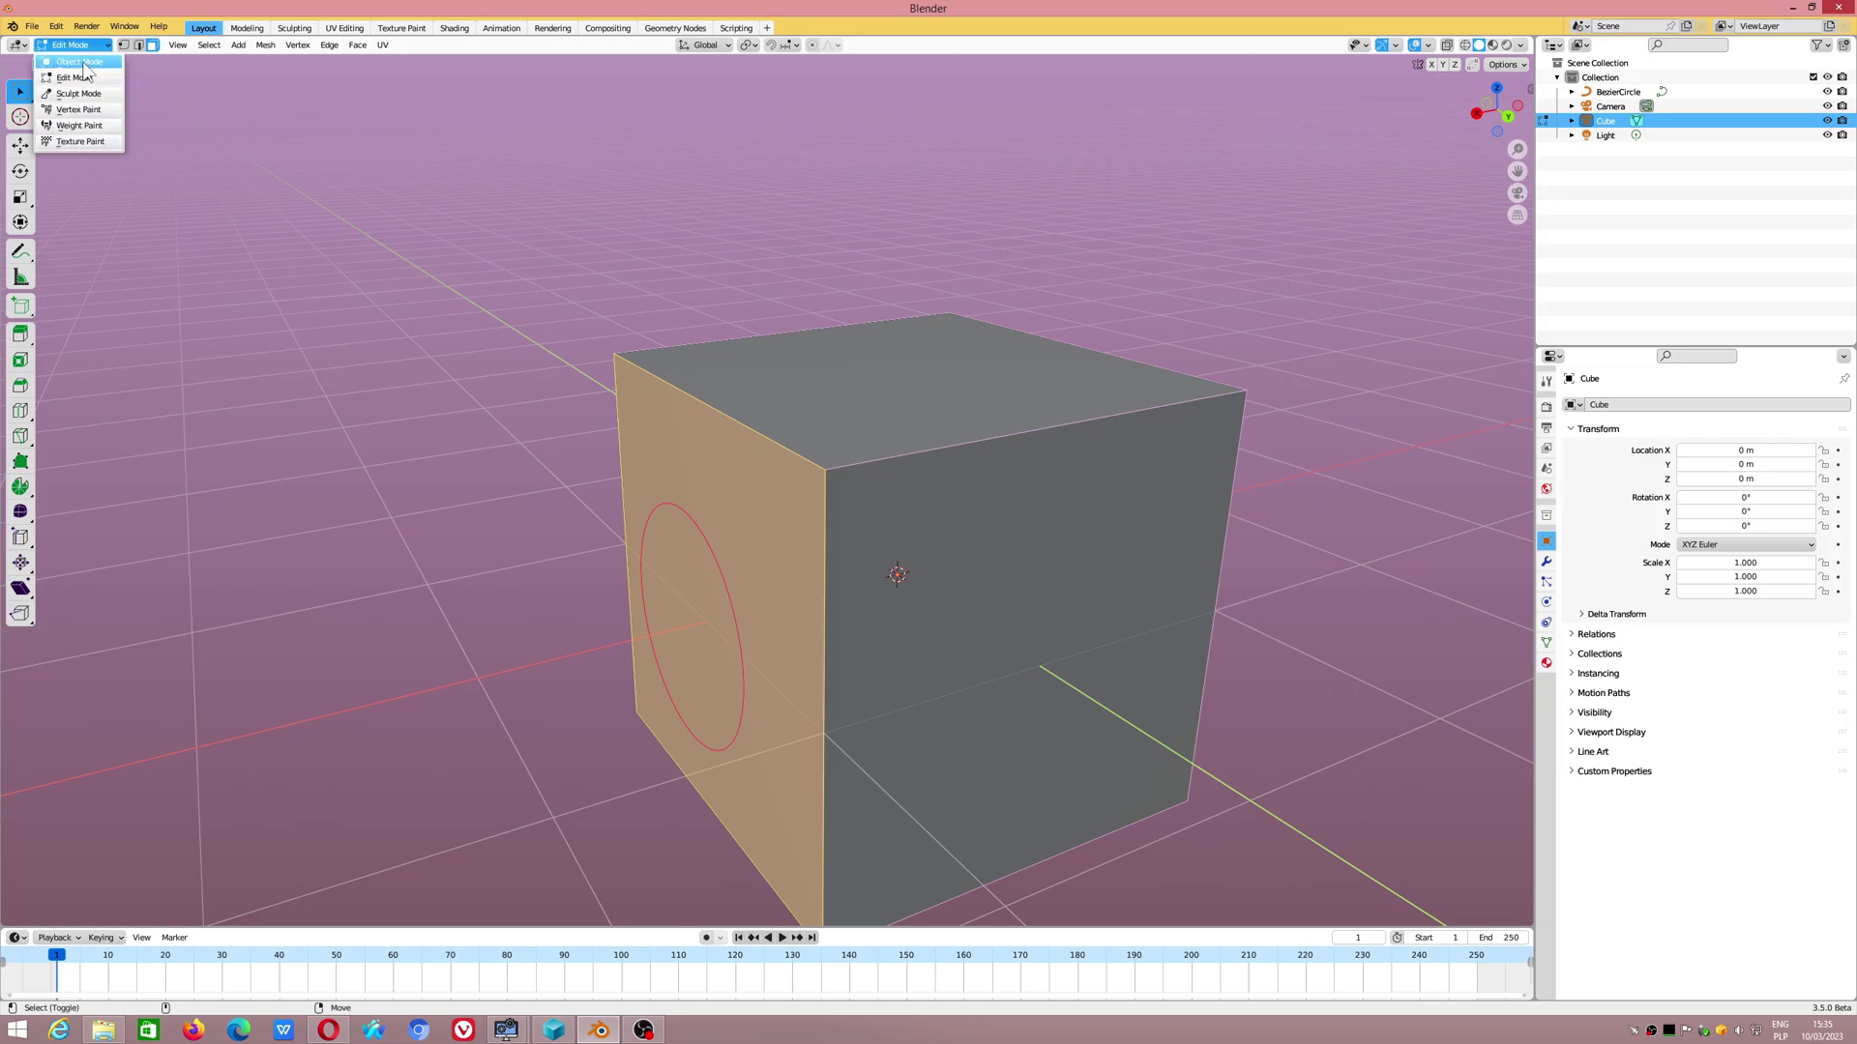
pyautogui.click(80, 61)
pyautogui.keyDown('shift'); pyautogui.click(700, 522); pyautogui.keyUp('shift')
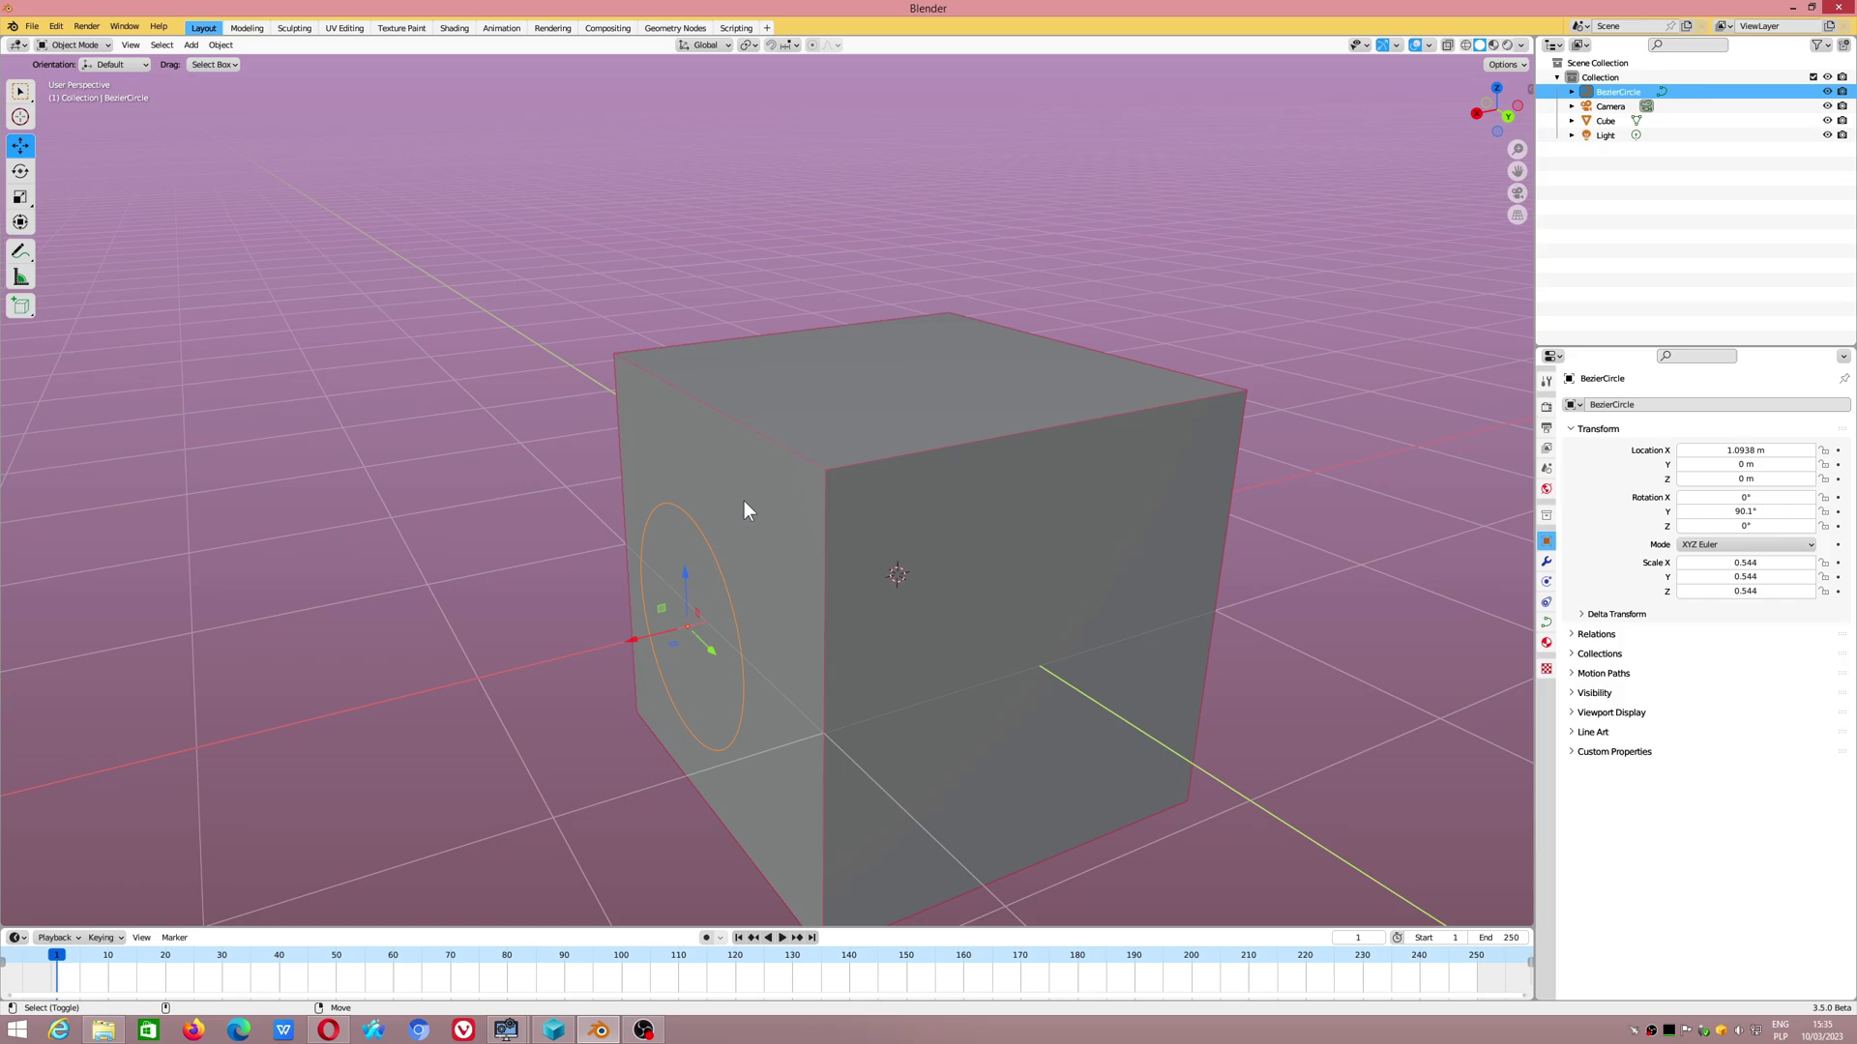
pyautogui.keyDown('shift'); pyautogui.click(745, 500); pyautogui.keyUp('shift')
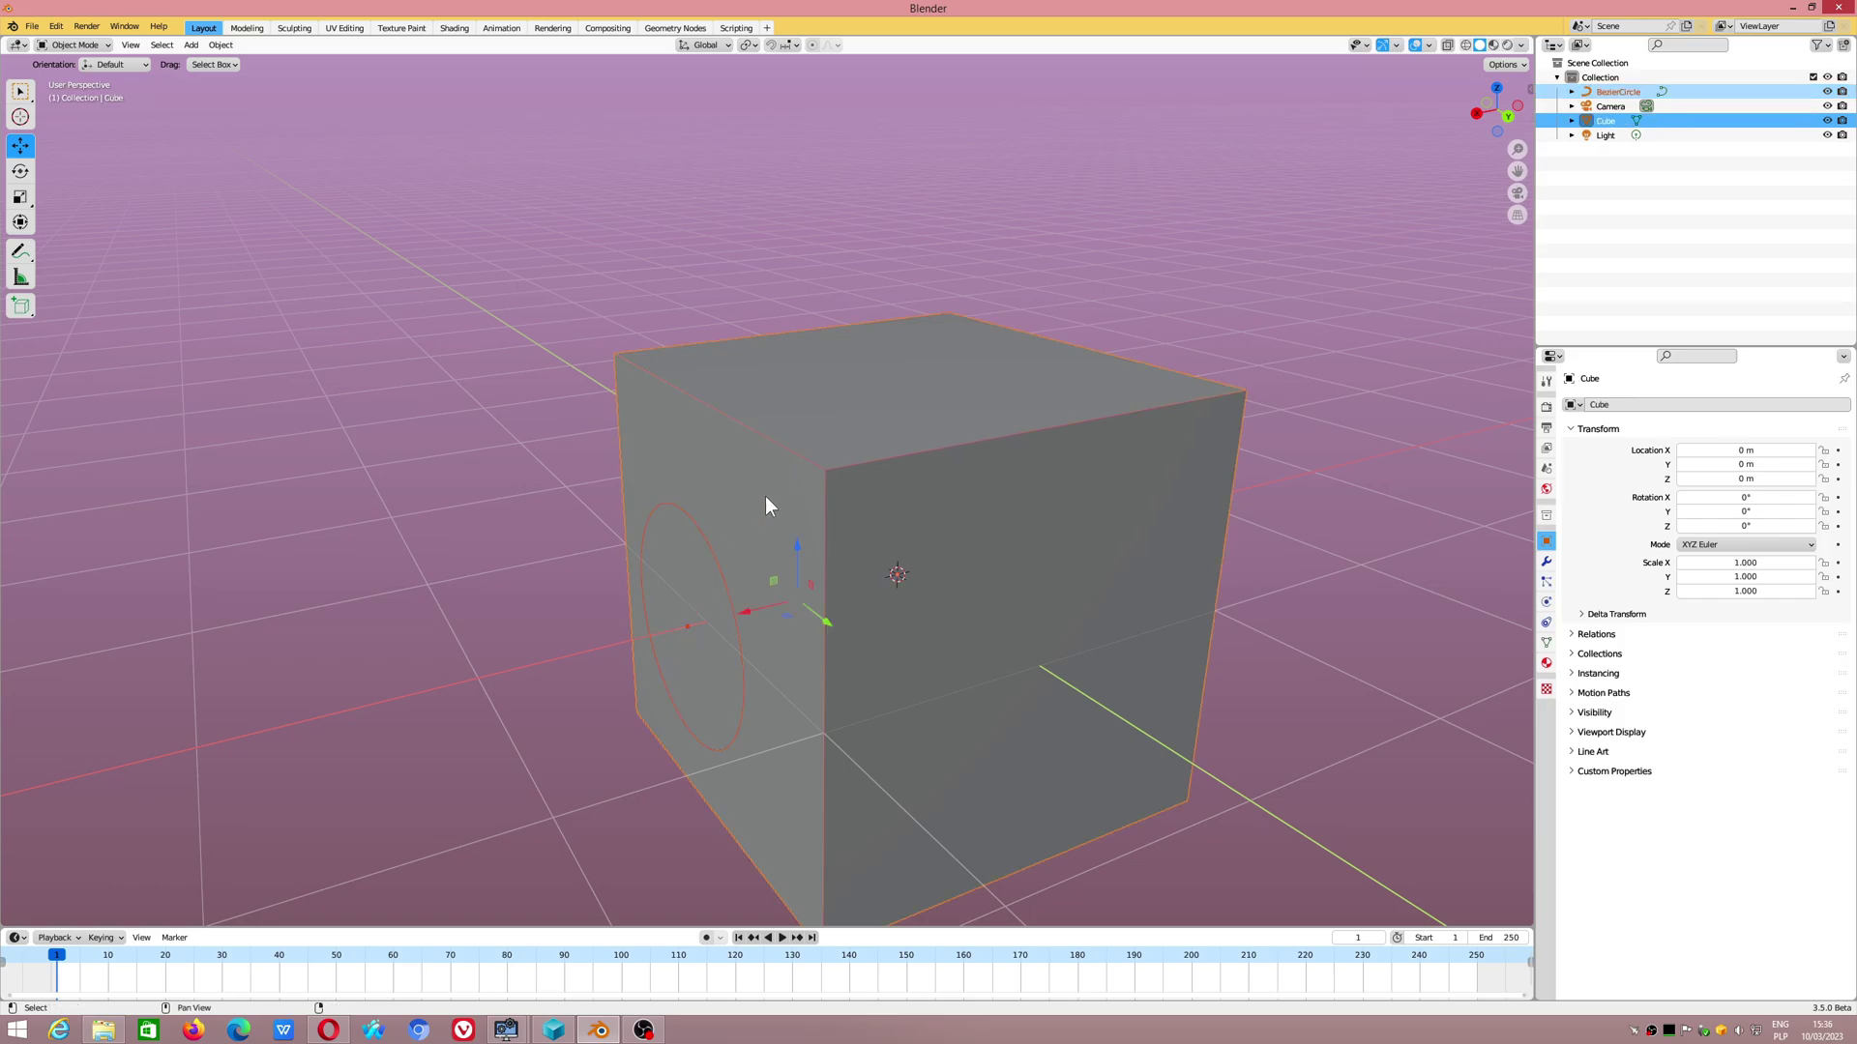
pyautogui.click(505, 449)
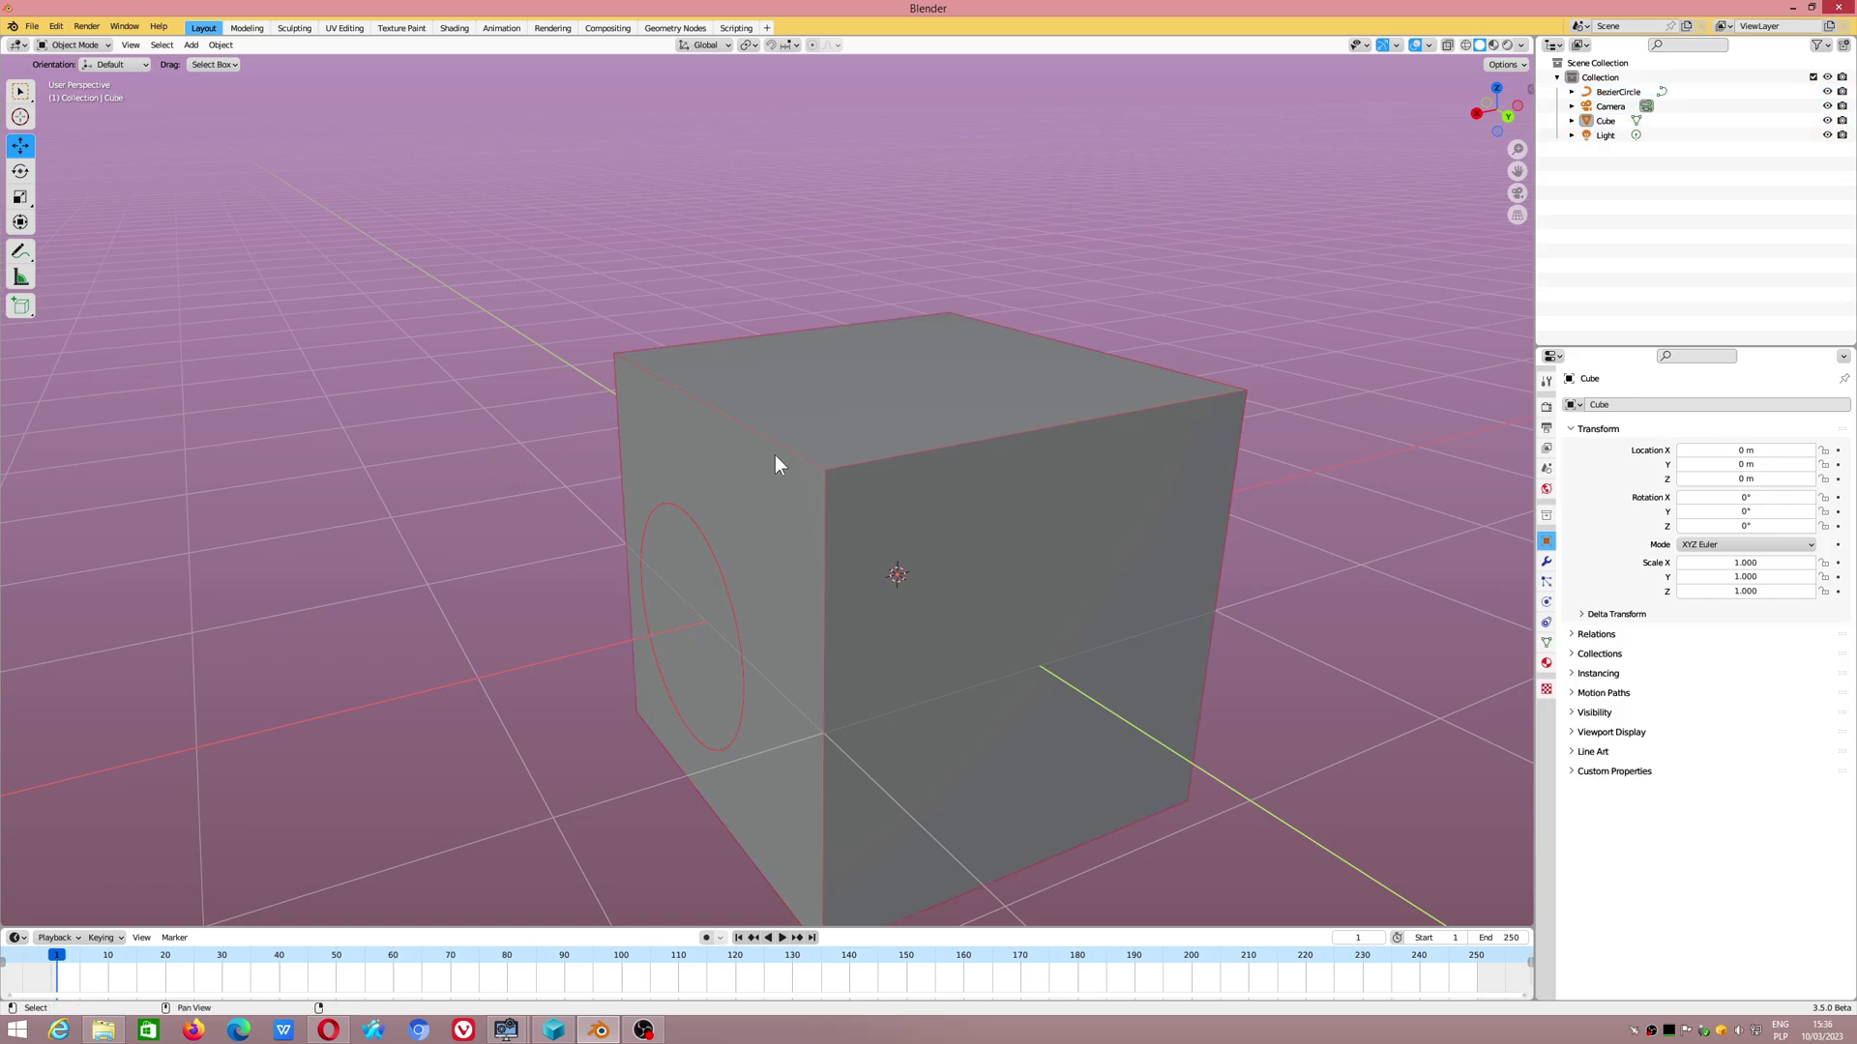
pyautogui.click(775, 455)
pyautogui.keyDown('shift'); pyautogui.click(701, 540); pyautogui.keyUp('shift')
pyautogui.click(769, 511)
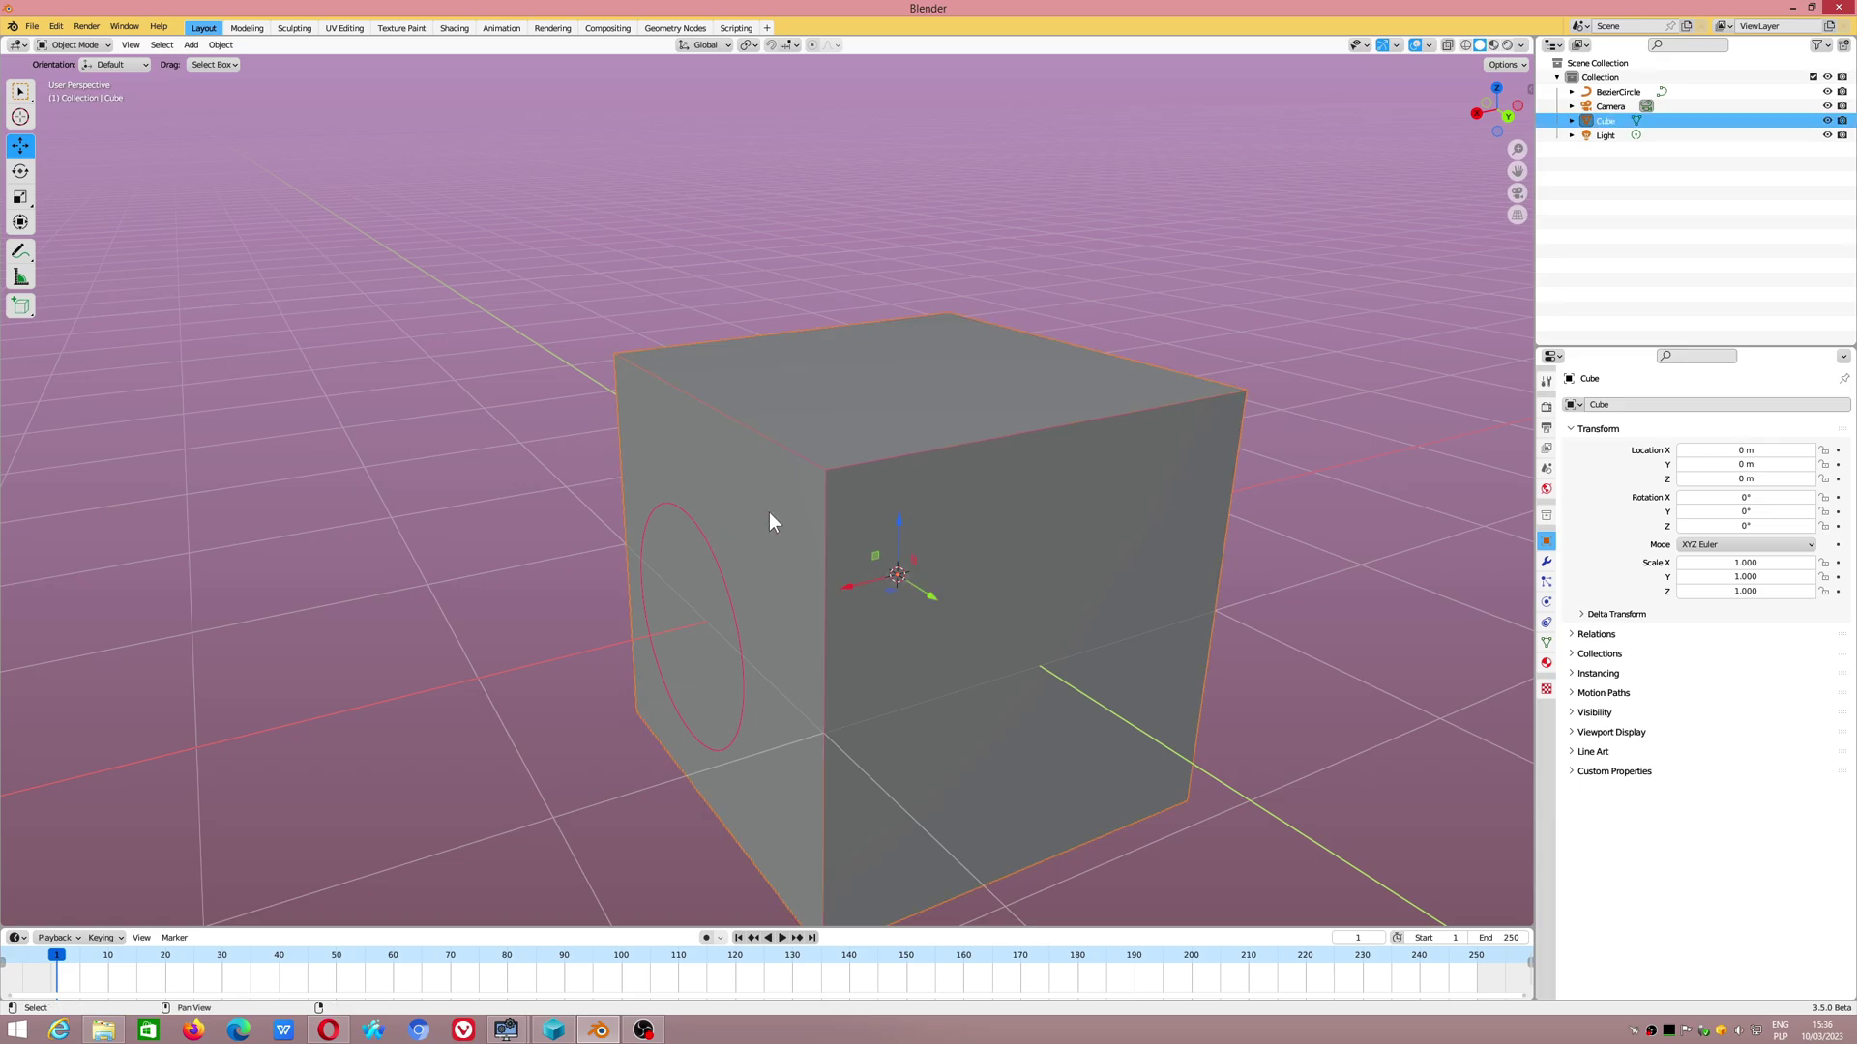
pyautogui.keyDown('shift'); pyautogui.click(703, 538); pyautogui.keyUp('shift')
pyautogui.moveTo(700, 462)
pyautogui.mouseDown(button='middle')
pyautogui.moveTo(779, 469)
pyautogui.moveTo(696, 493)
pyautogui.mouseUp(button='middle')
pyautogui.press('Tab')
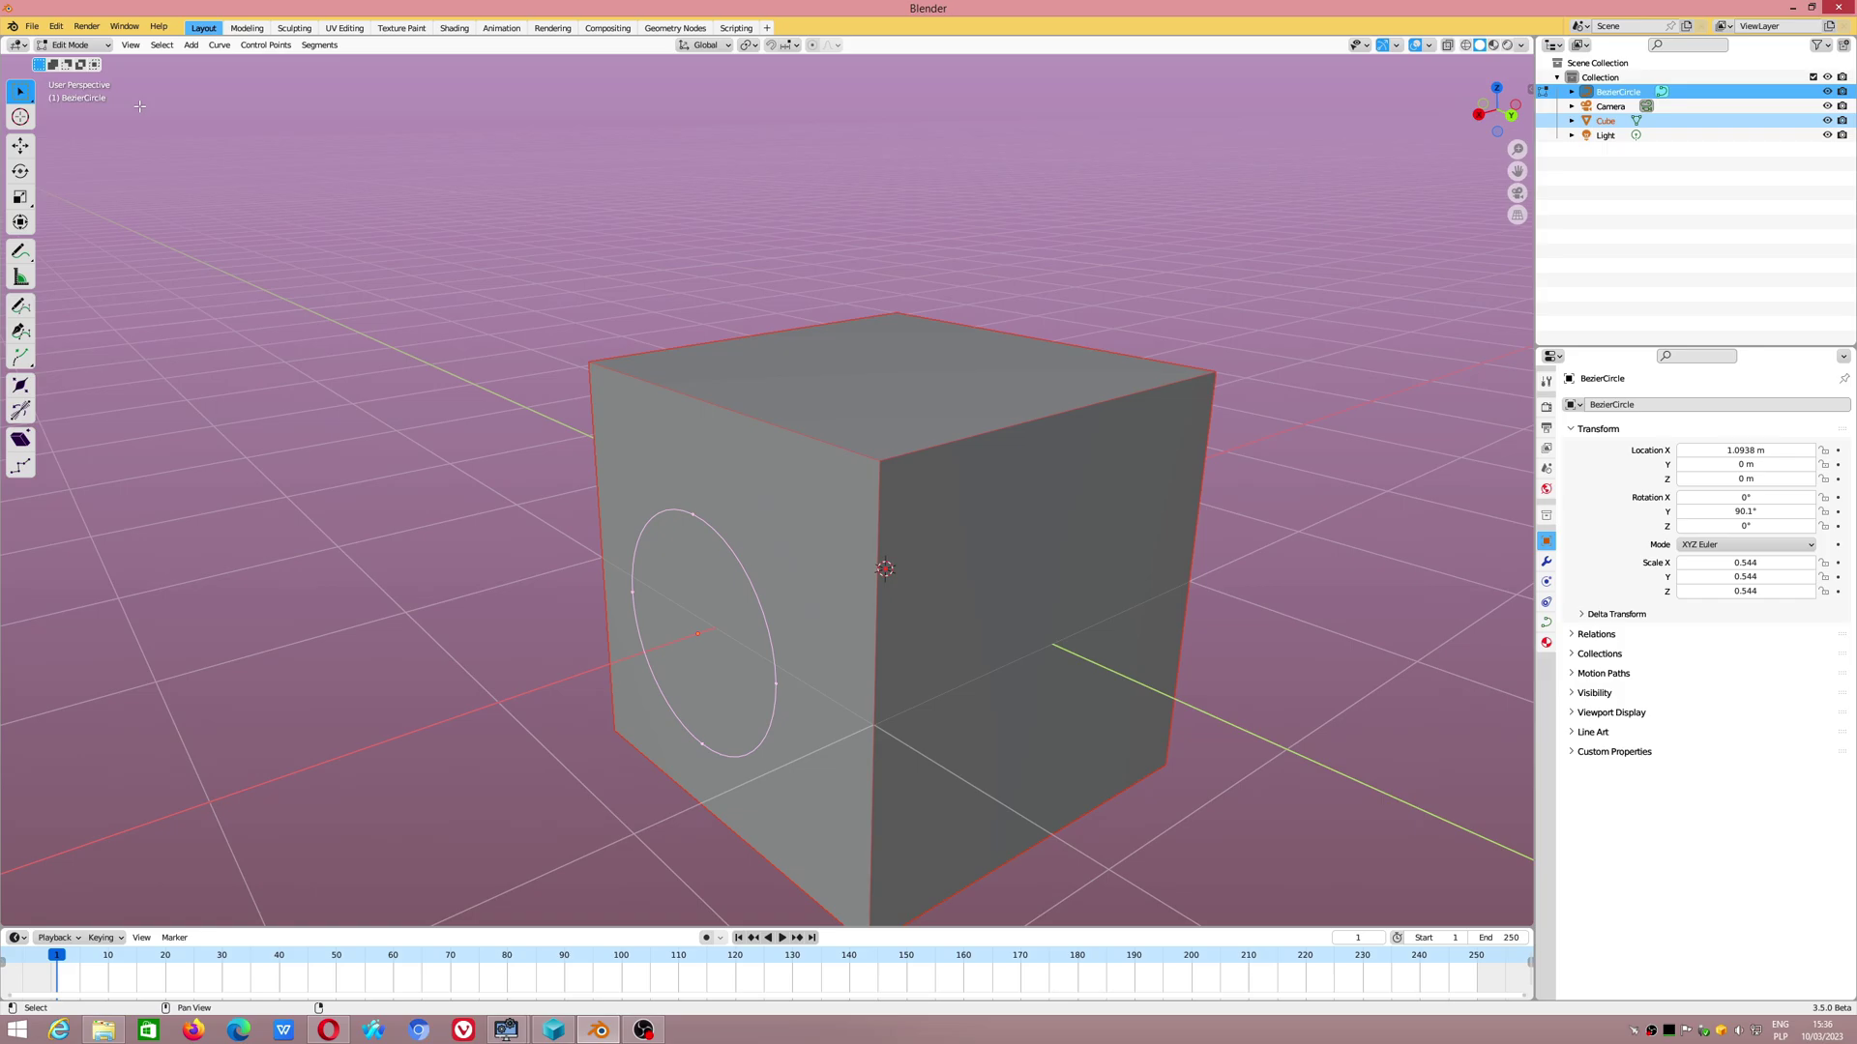
pyautogui.click(68, 45)
pyautogui.click(728, 450)
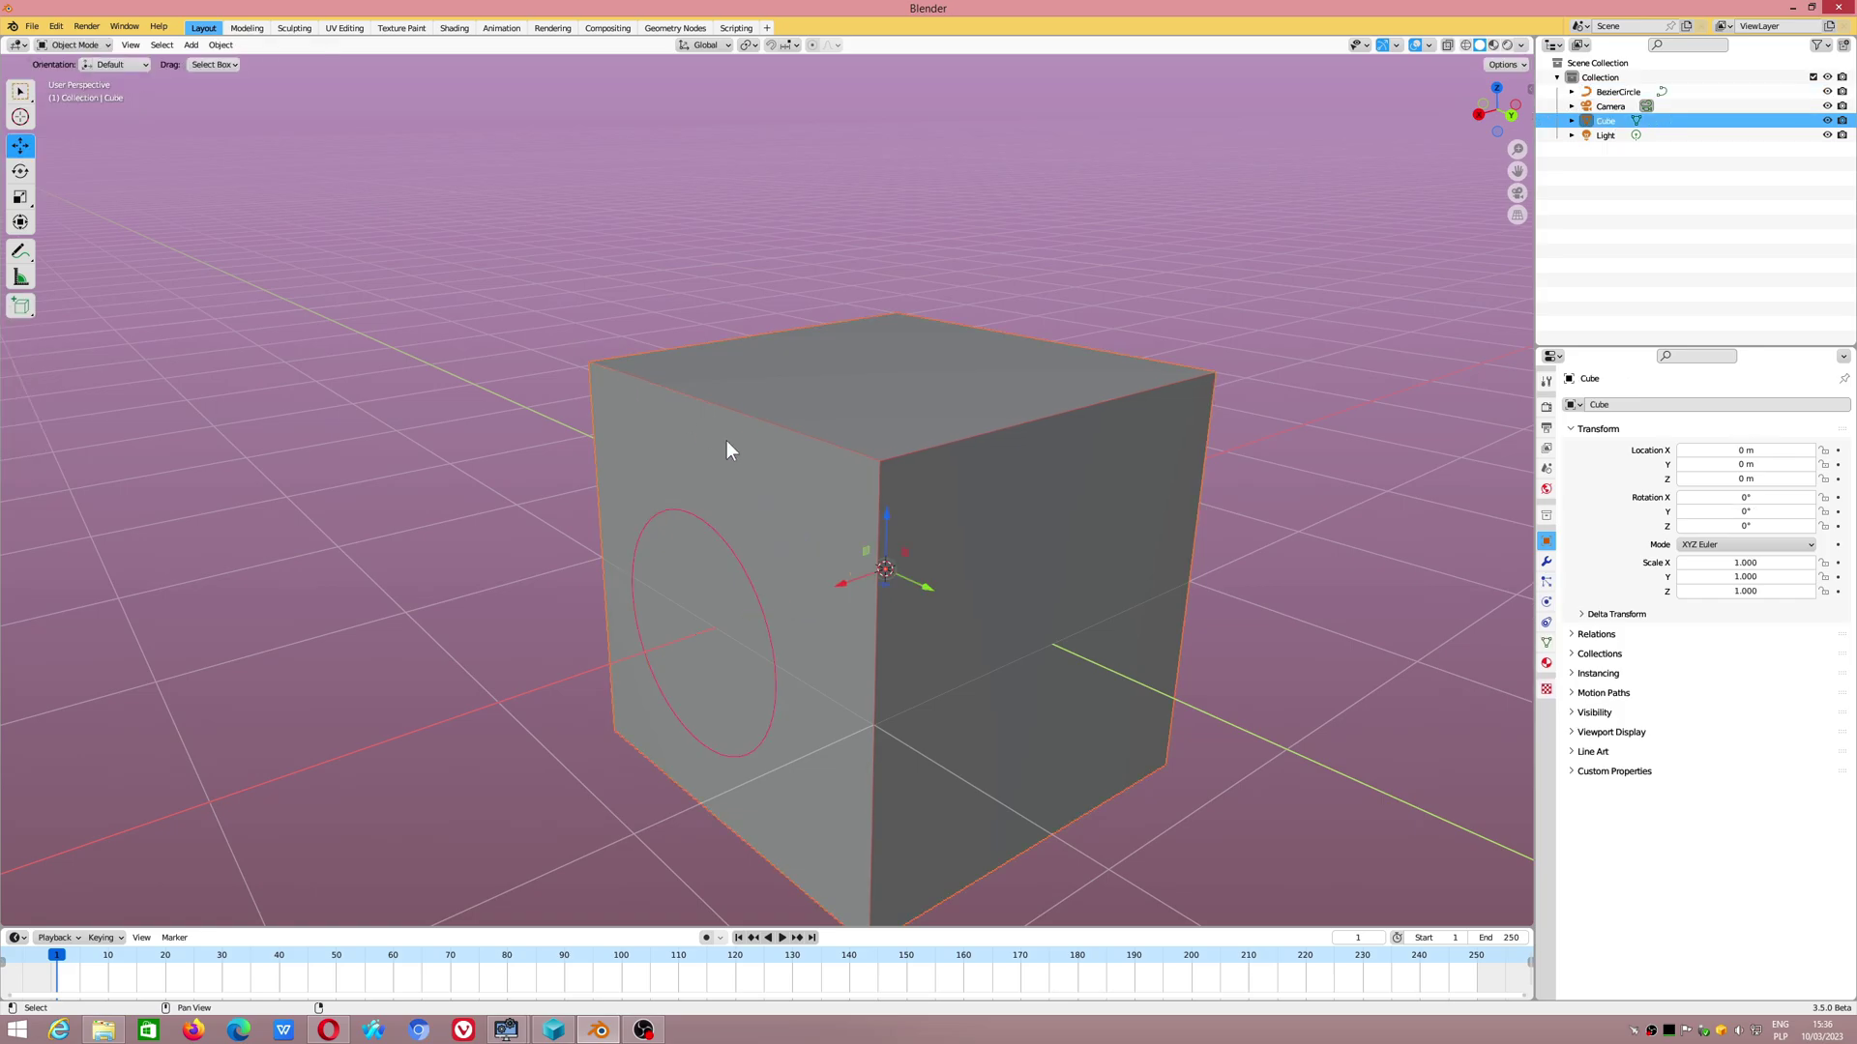
# Step: Enter and leave the cube's Edit Mode while orbiting to a frontal view
pyautogui.press('Tab')
pyautogui.moveTo(730, 472); pyautogui.dragTo(829, 473, button='middle')
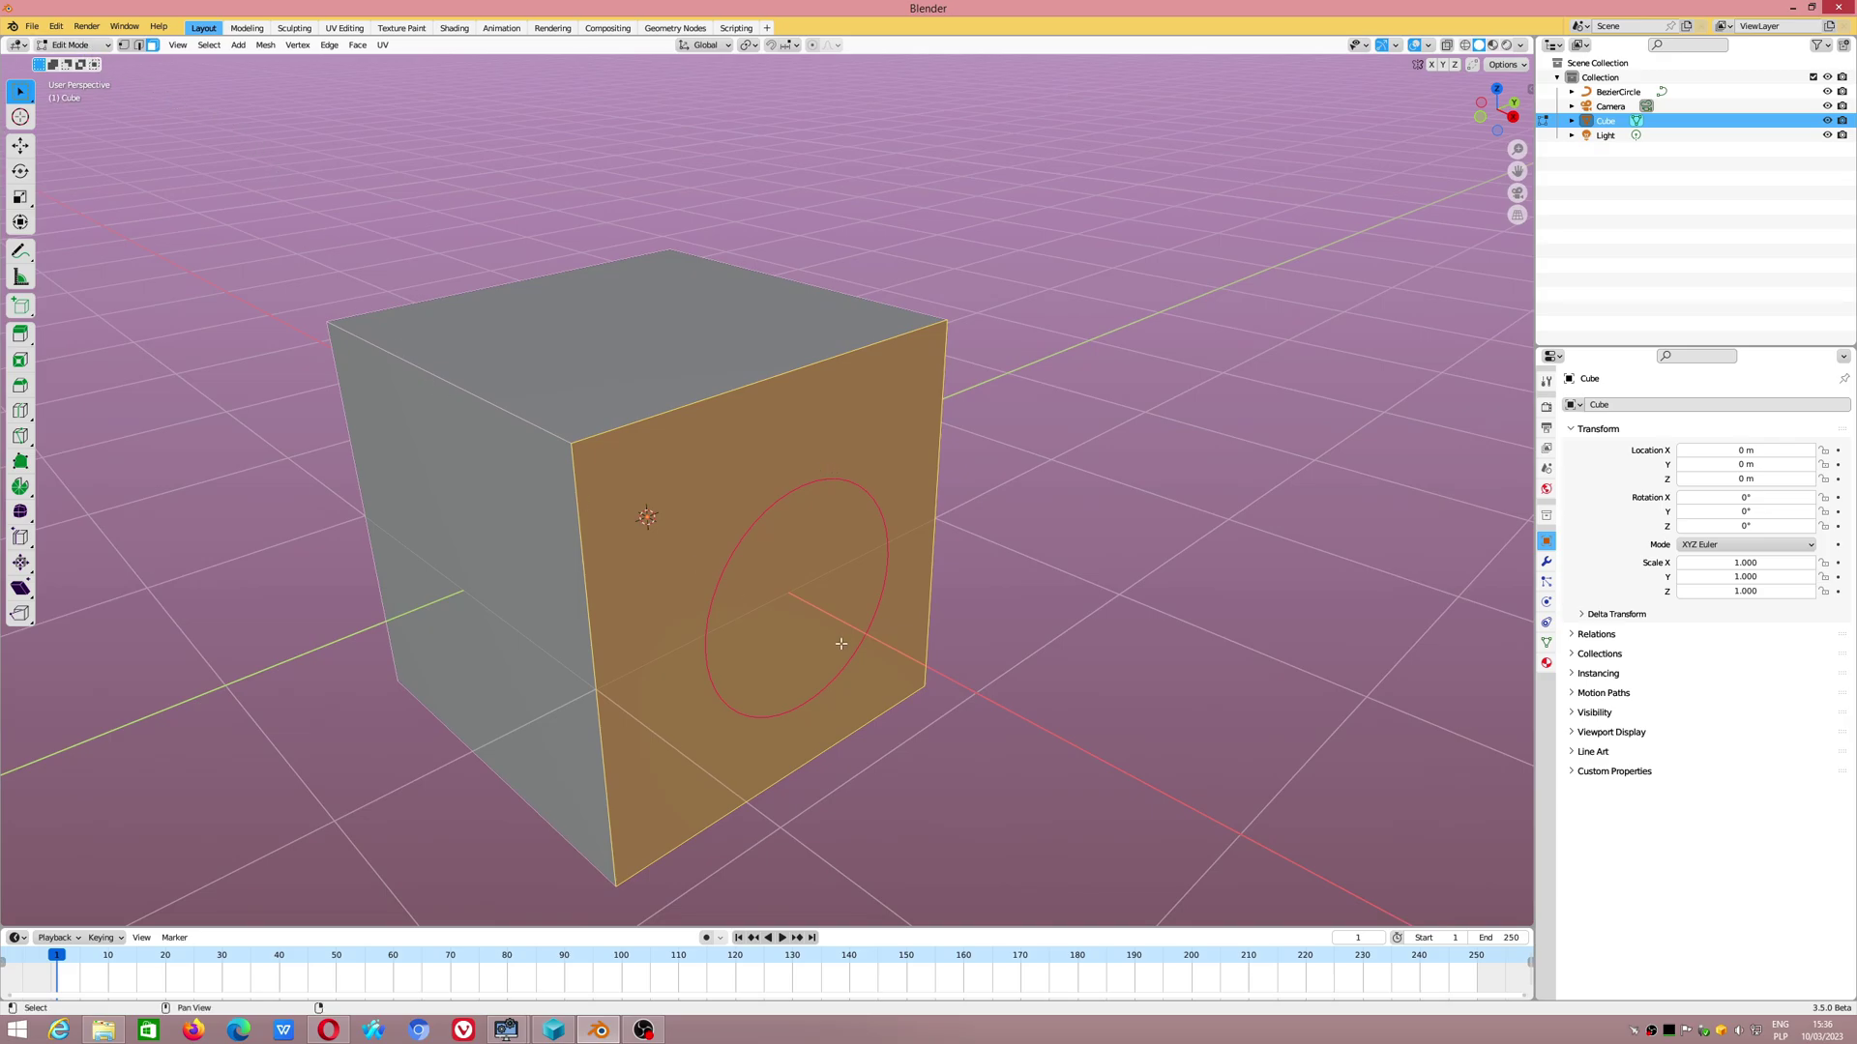
pyautogui.press('Tab')
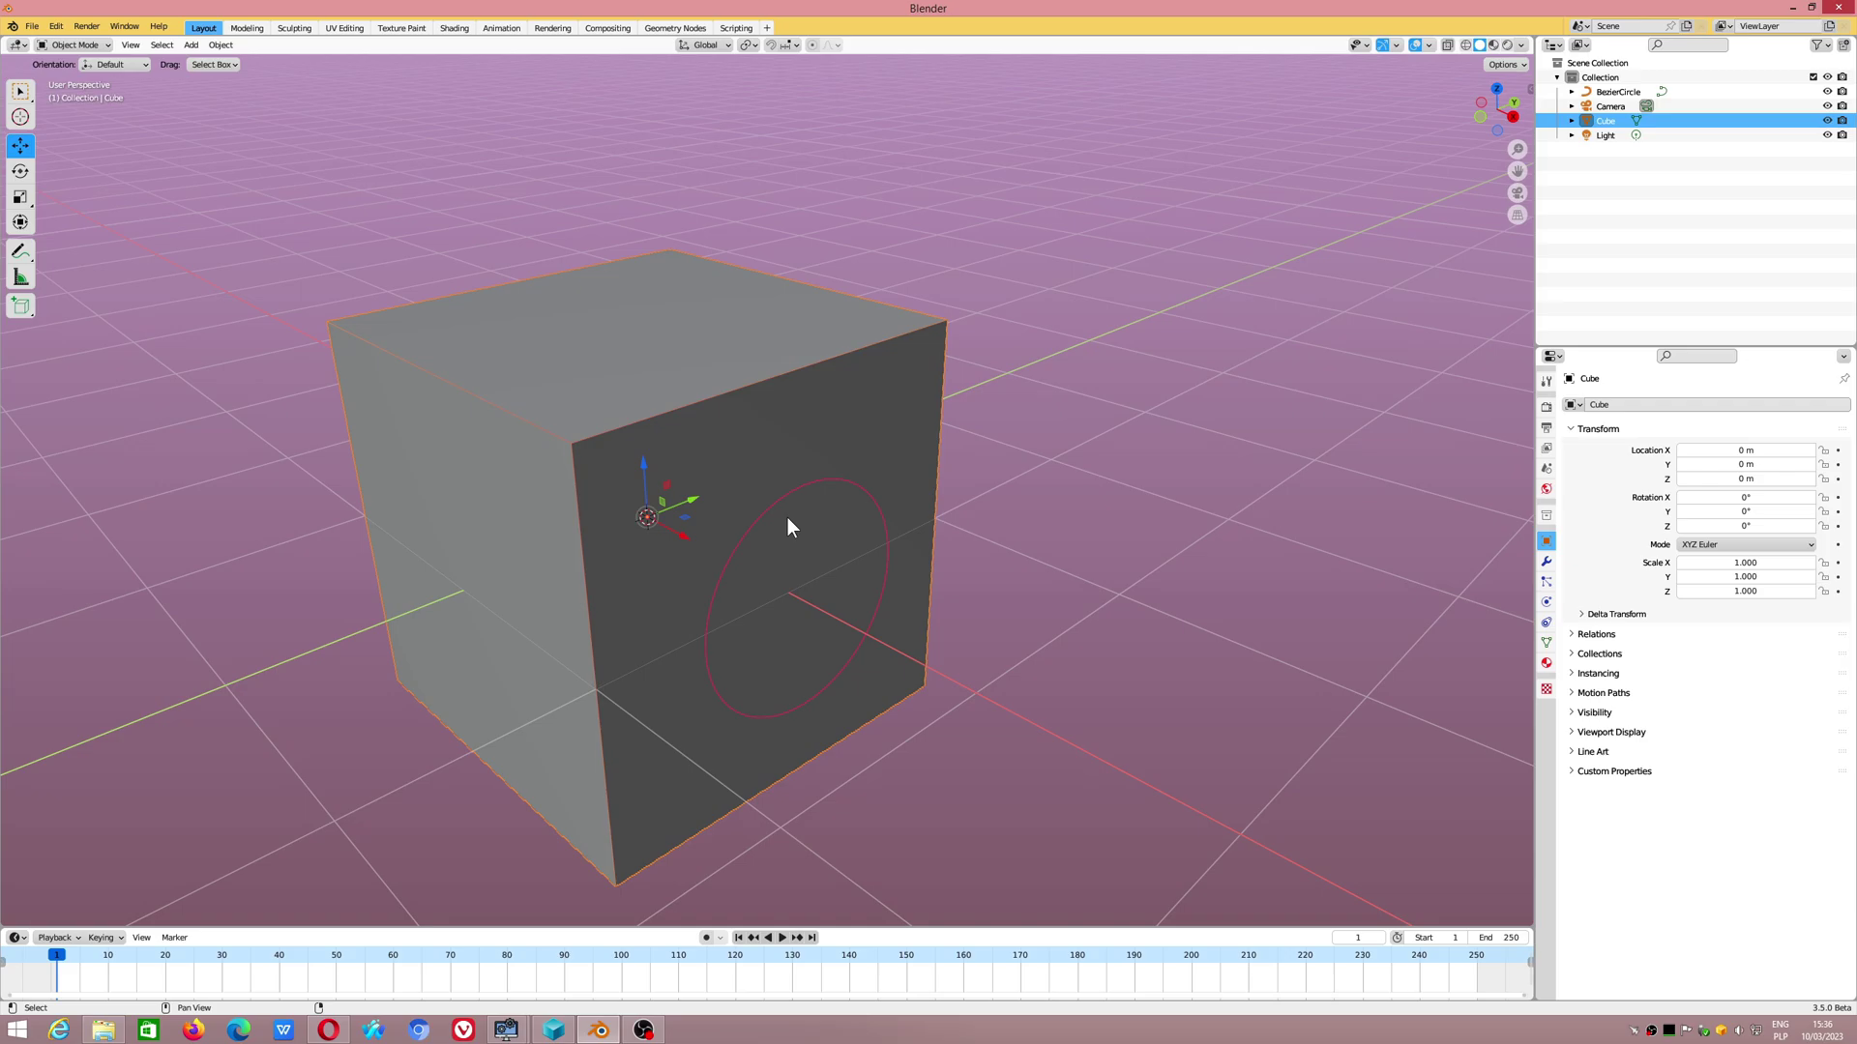
pyautogui.click(98, 43)
pyautogui.moveTo(996, 649); pyautogui.dragTo(1094, 588, button='middle')
# Step: Select the Bezier circle, then the cube as active, and edit the cube's mesh
pyautogui.click(1093, 590)
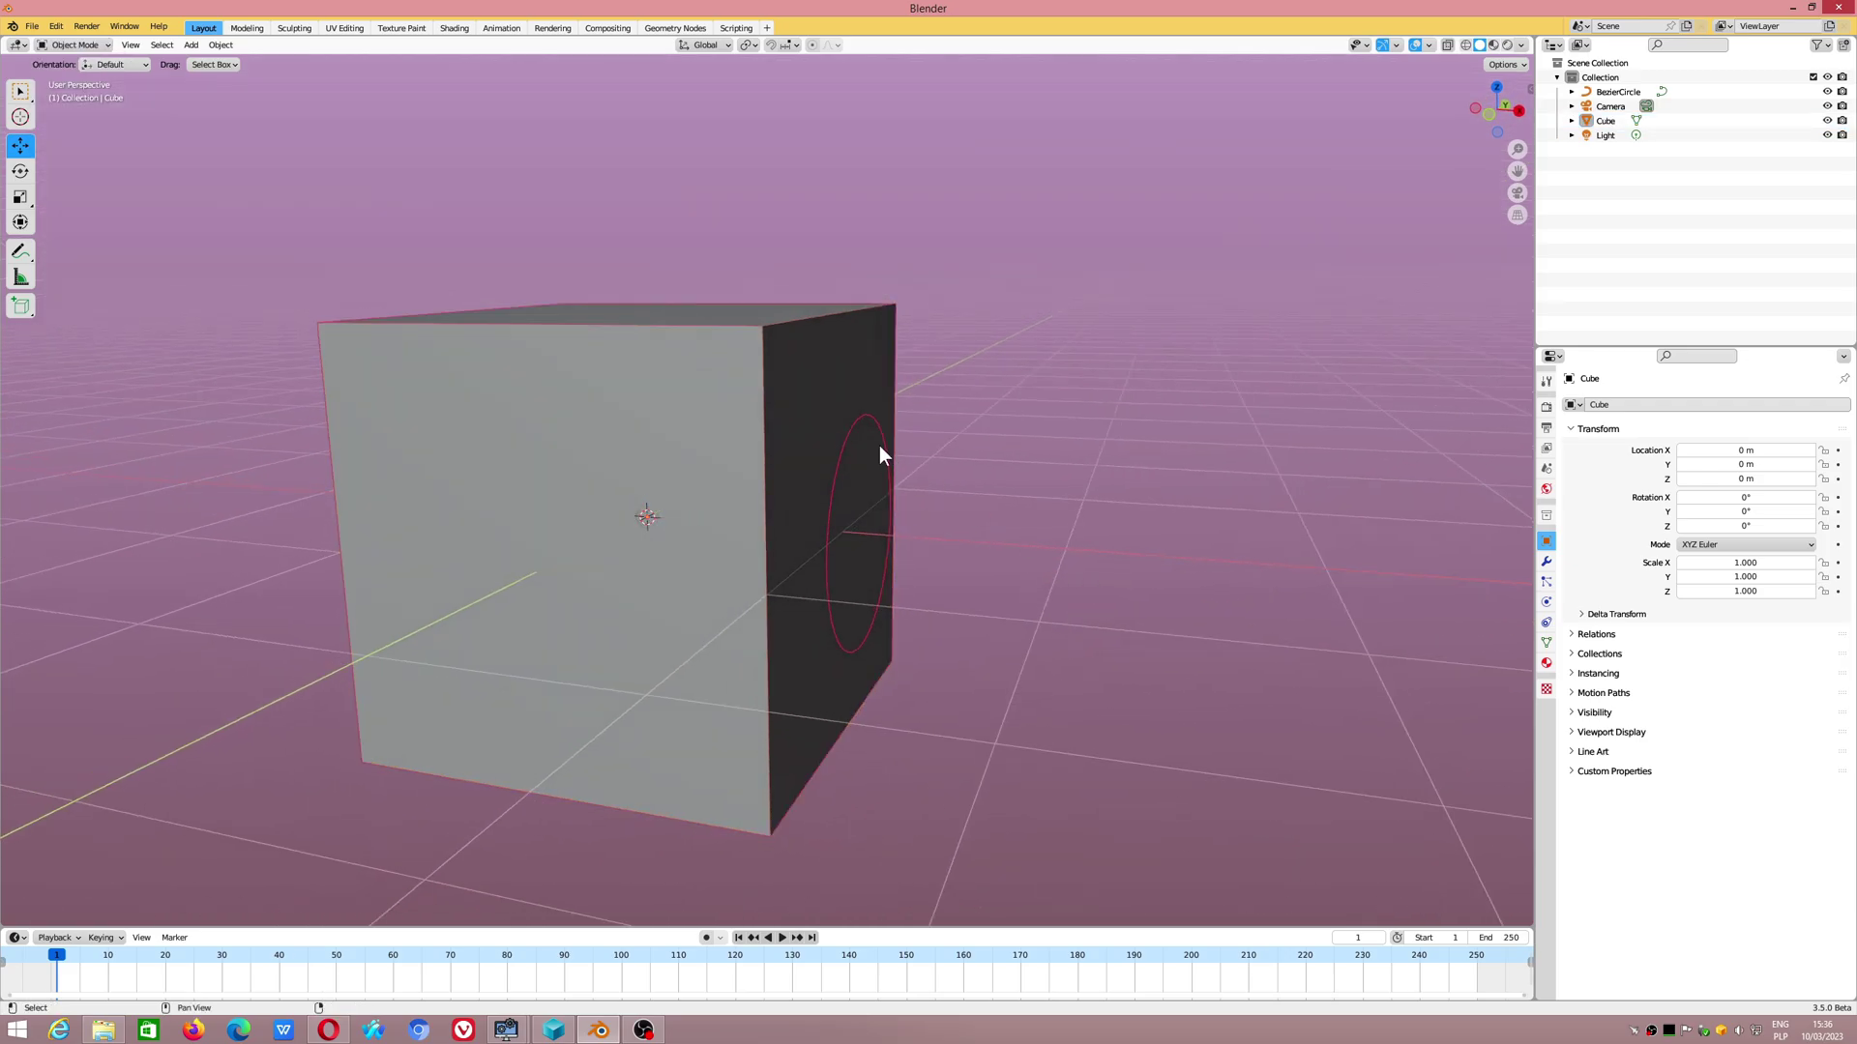
pyautogui.click(888, 446)
pyautogui.keyDown('shift'); pyautogui.click(852, 387); pyautogui.keyUp('shift')
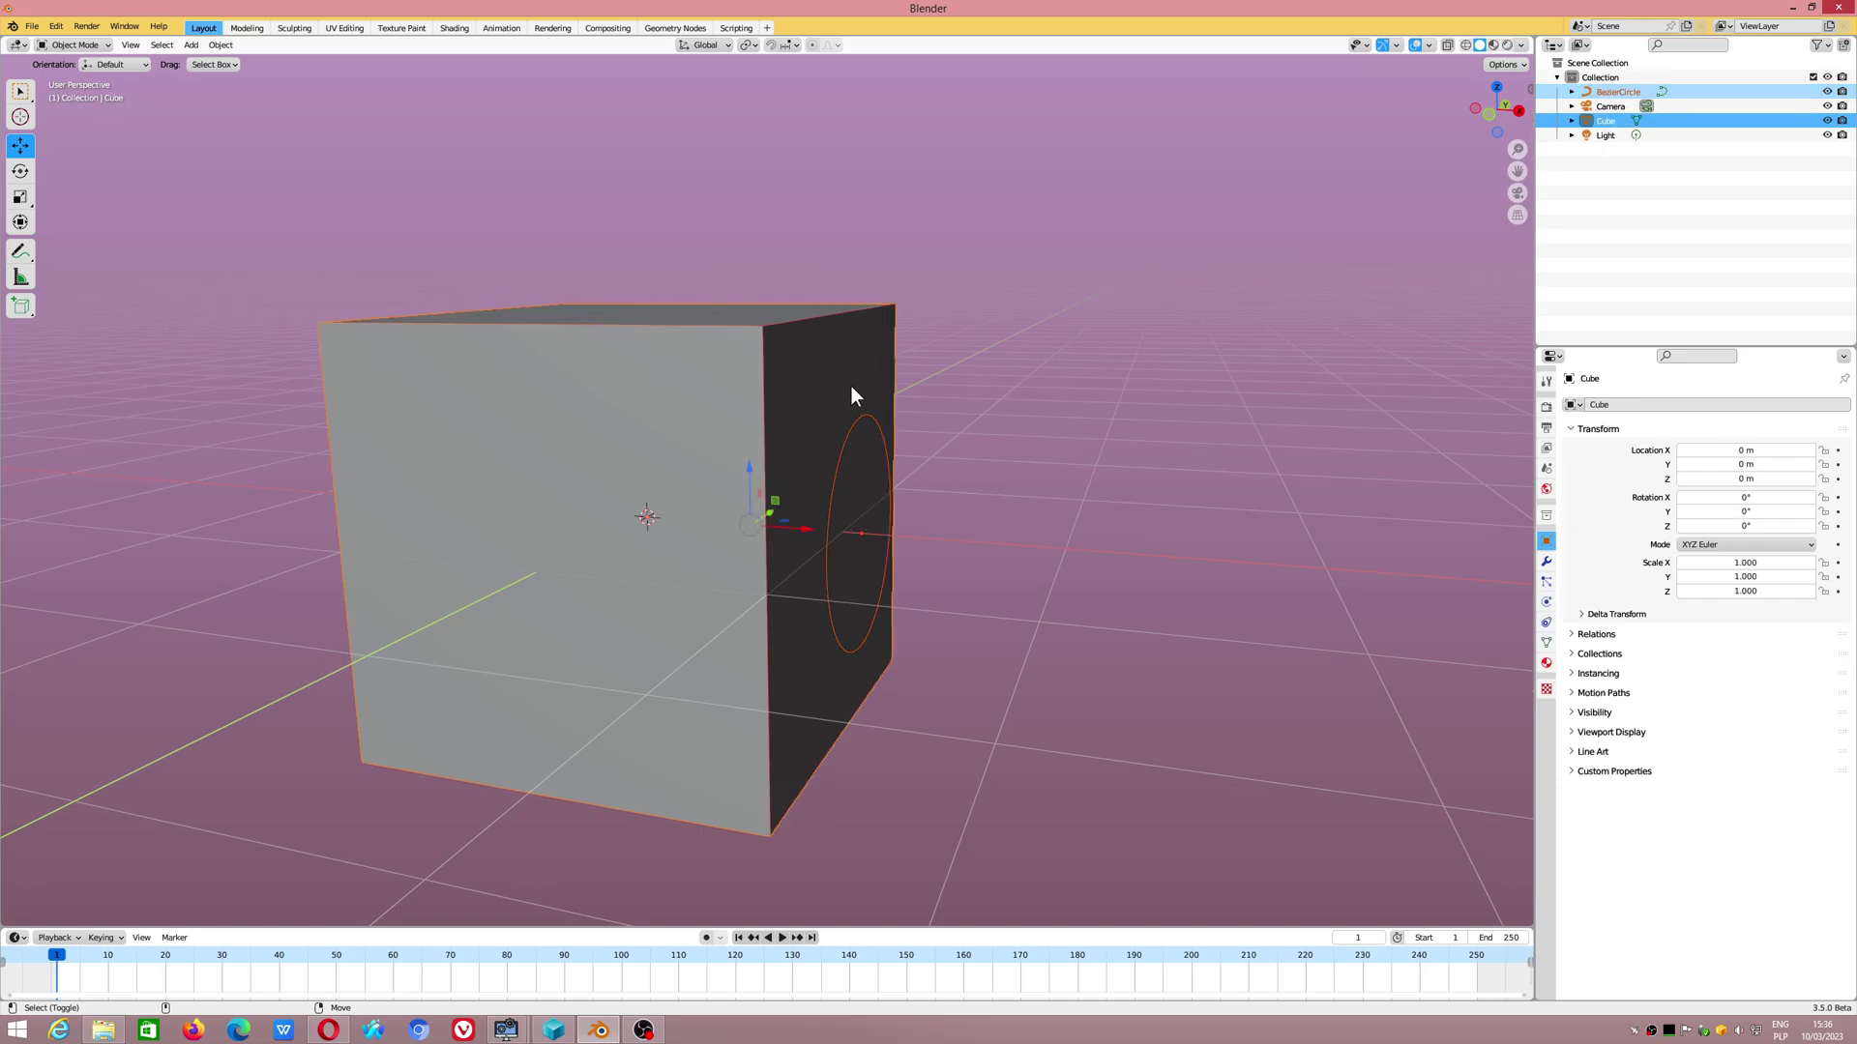
pyautogui.press('Tab')
pyautogui.moveTo(857, 394); pyautogui.dragTo(581, 262, button='middle')
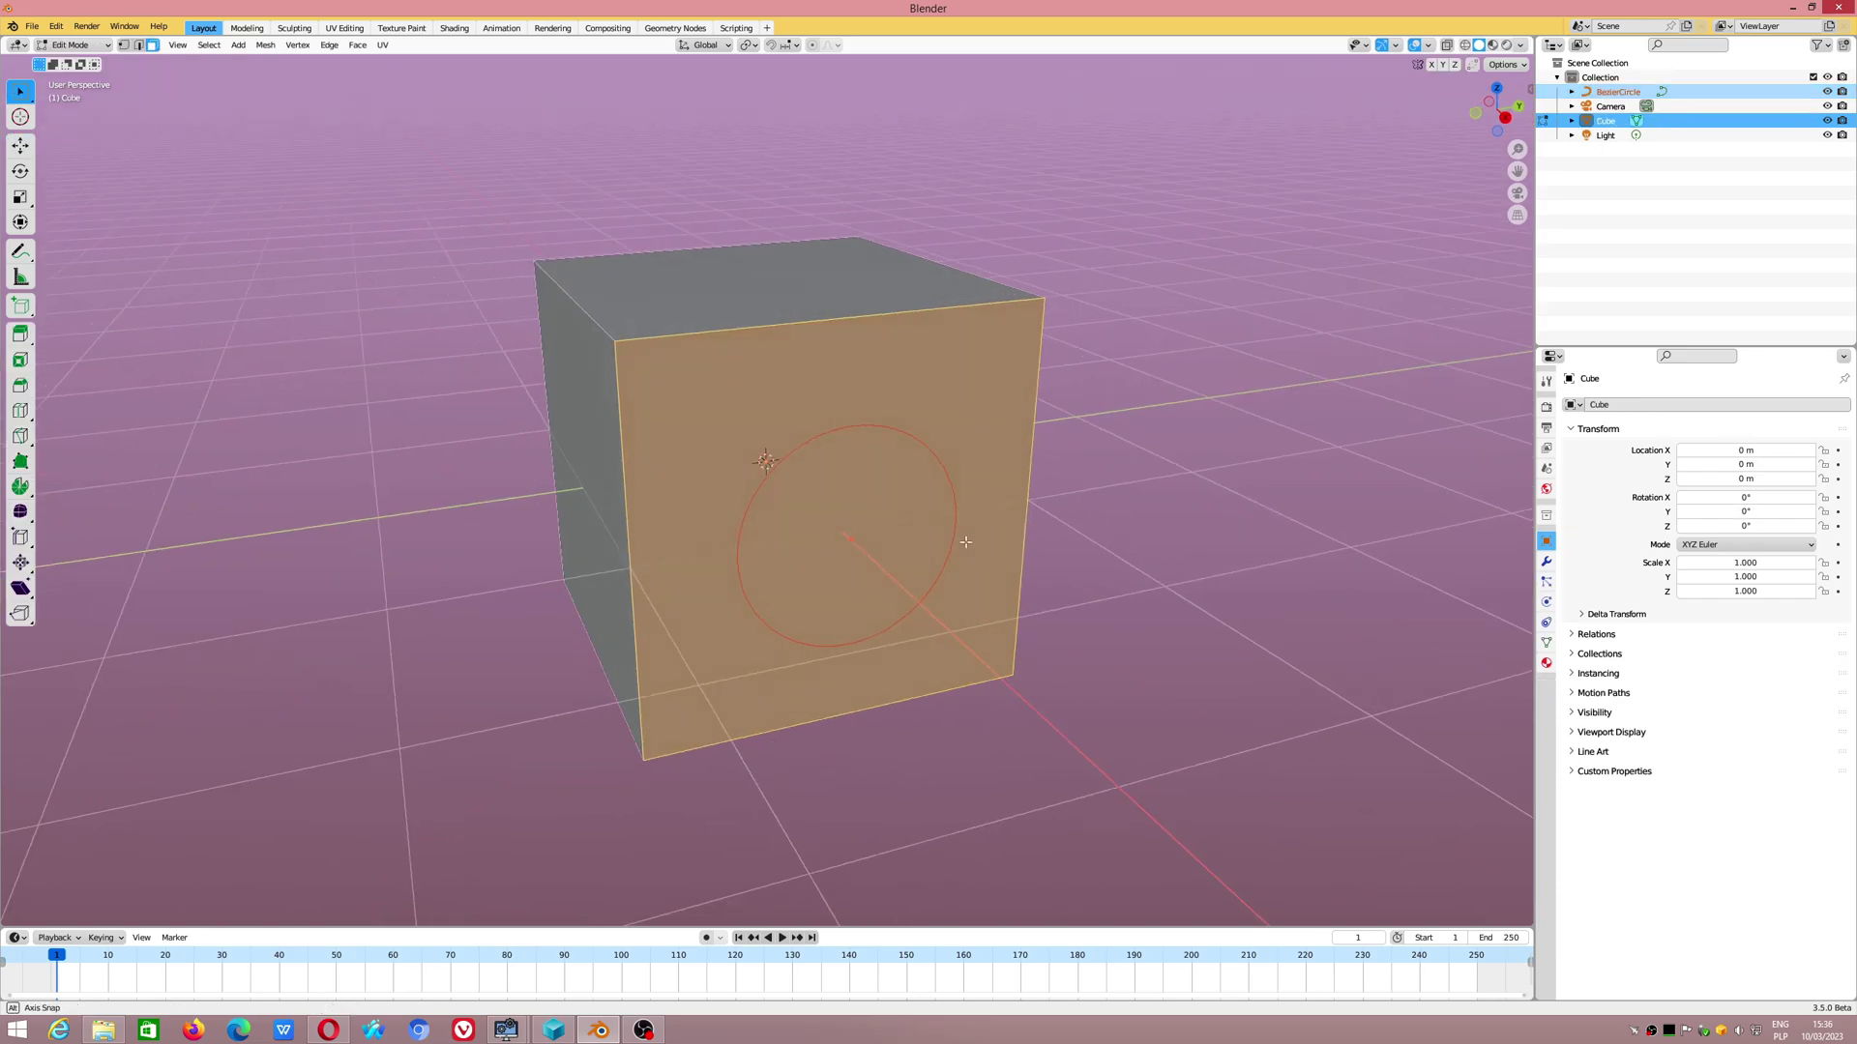
pyautogui.click(266, 46)
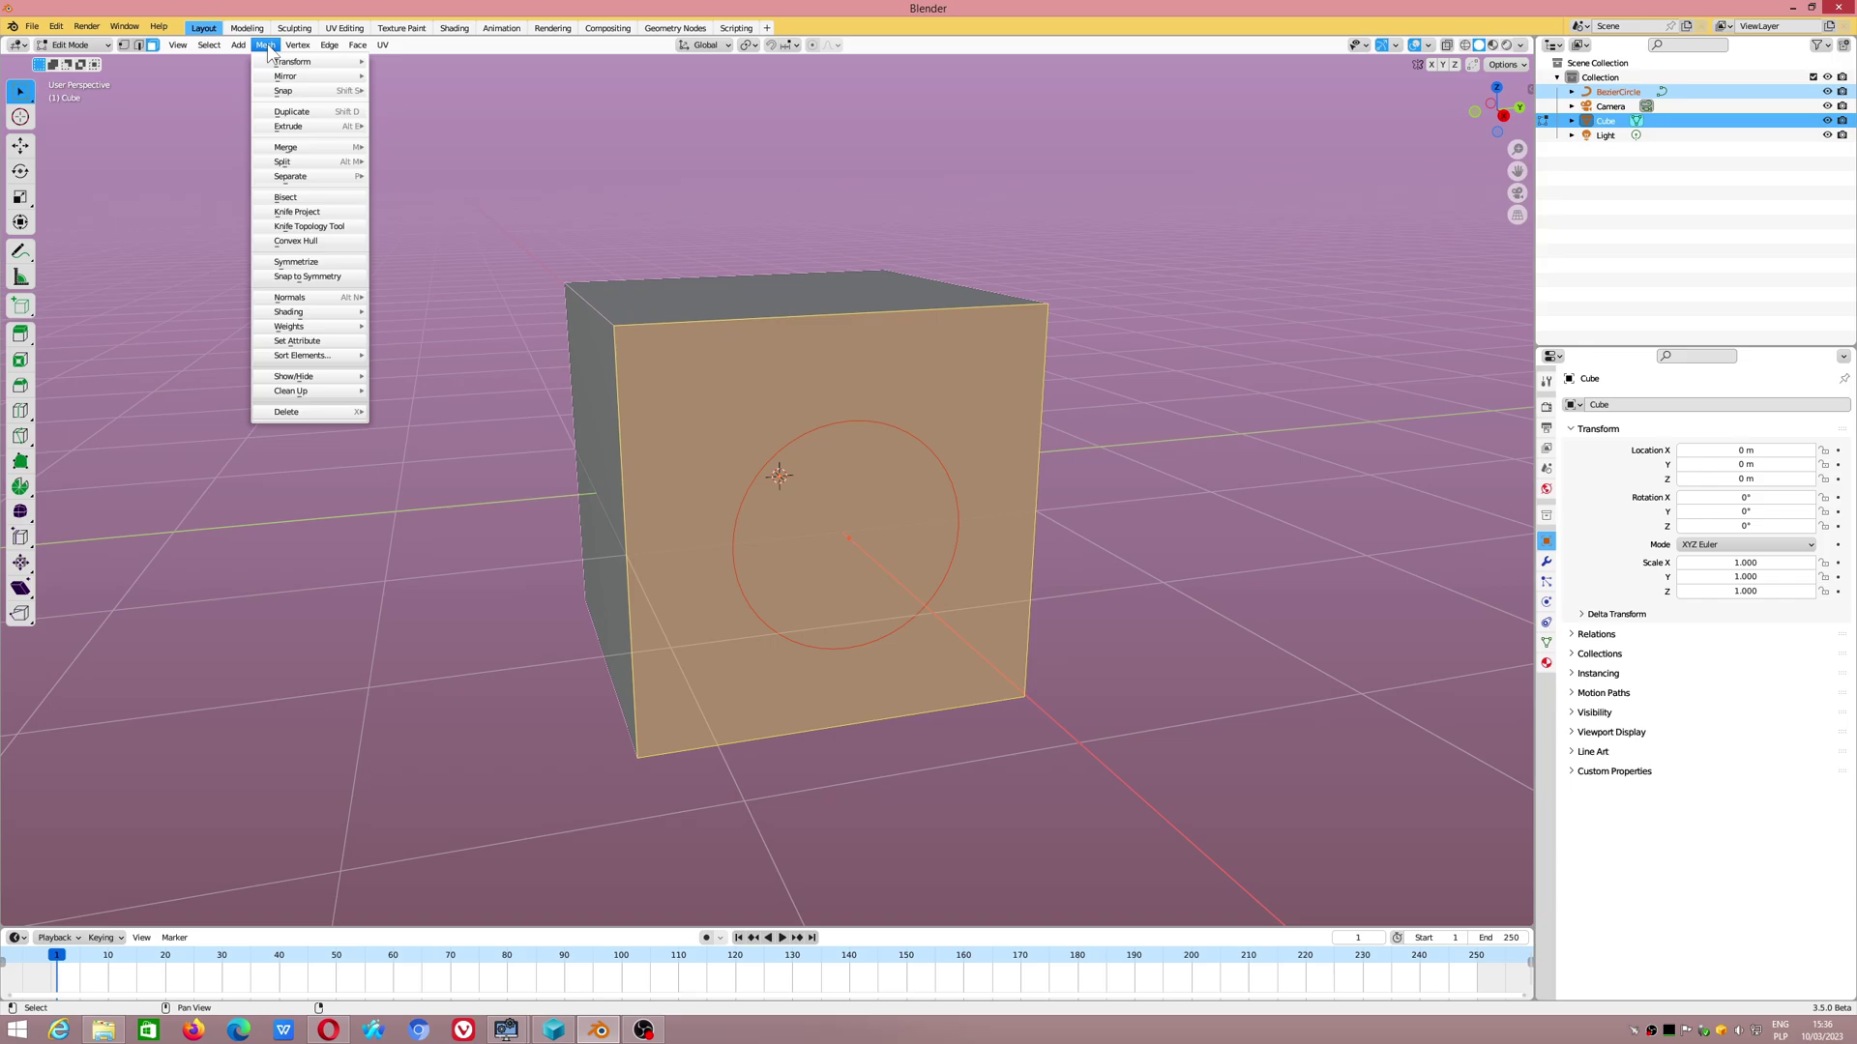
# Step: Knife Project the circle onto the cube face, then undo the cut
pyautogui.click(320, 212)
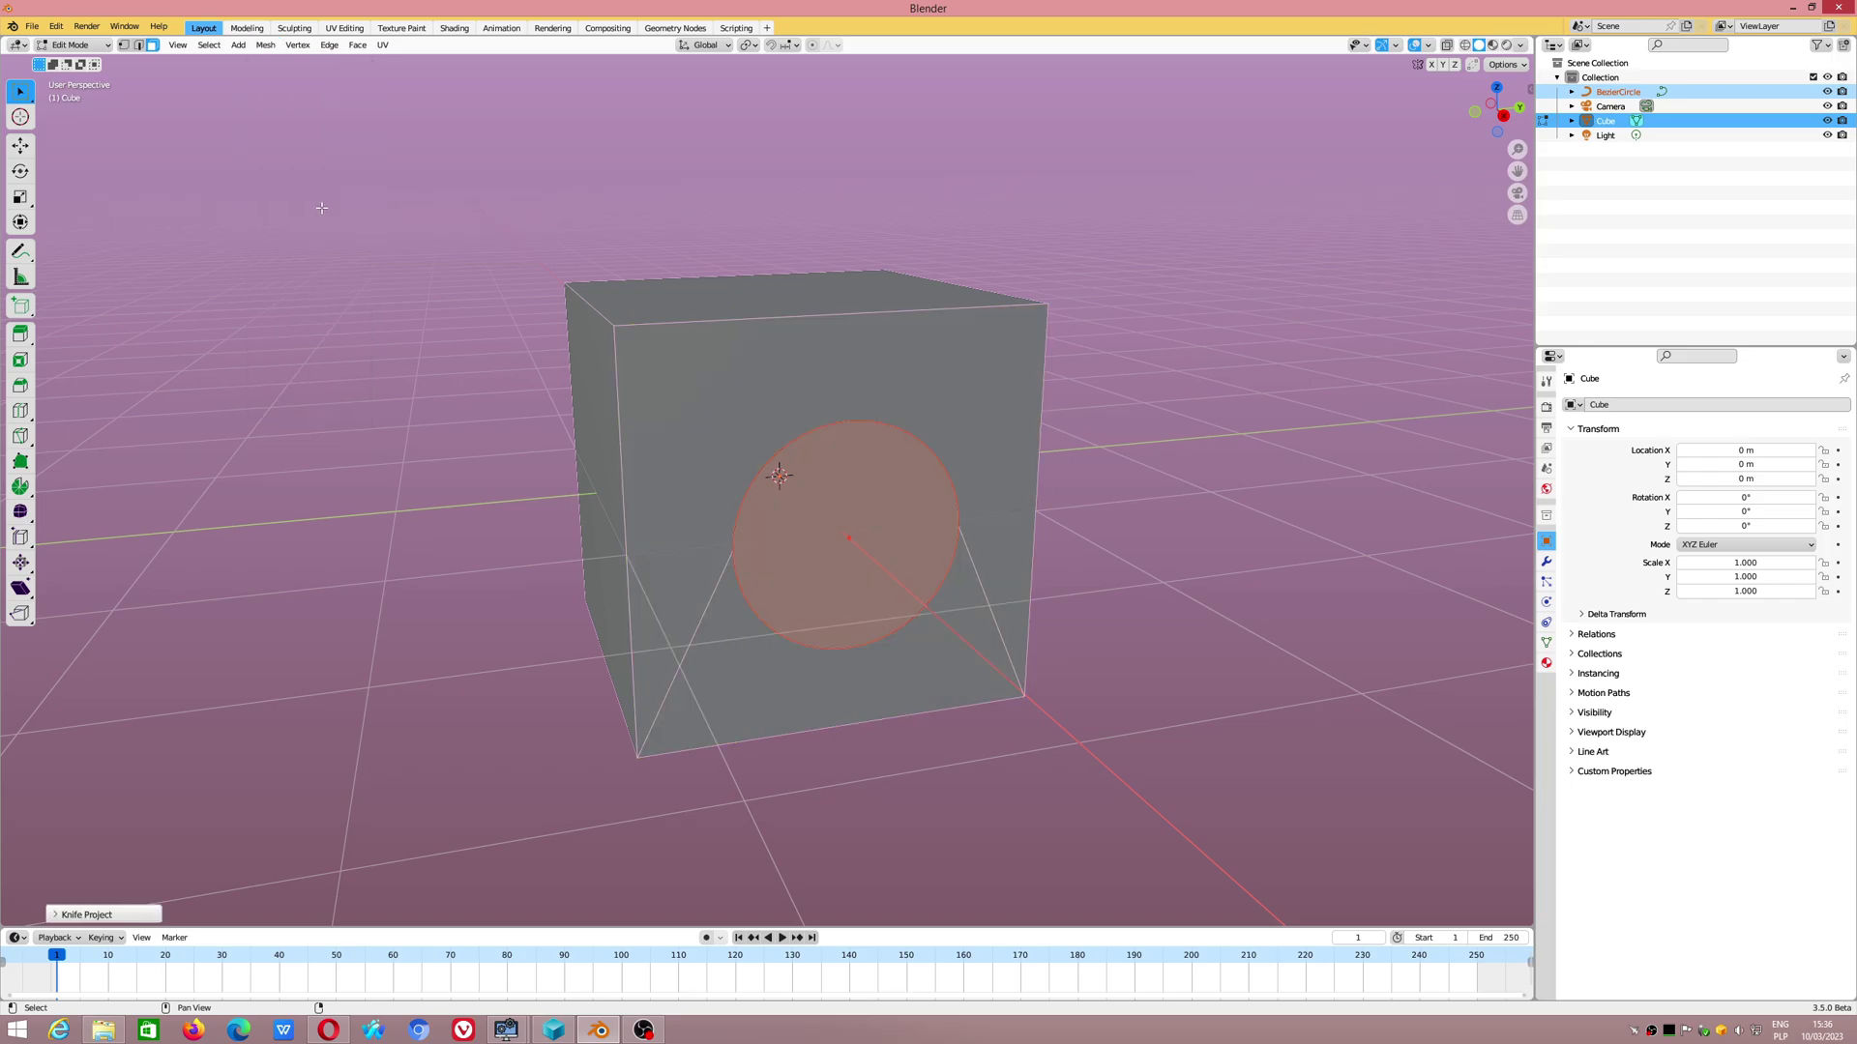
pyautogui.moveTo(962, 499); pyautogui.dragTo(901, 551, button='middle')
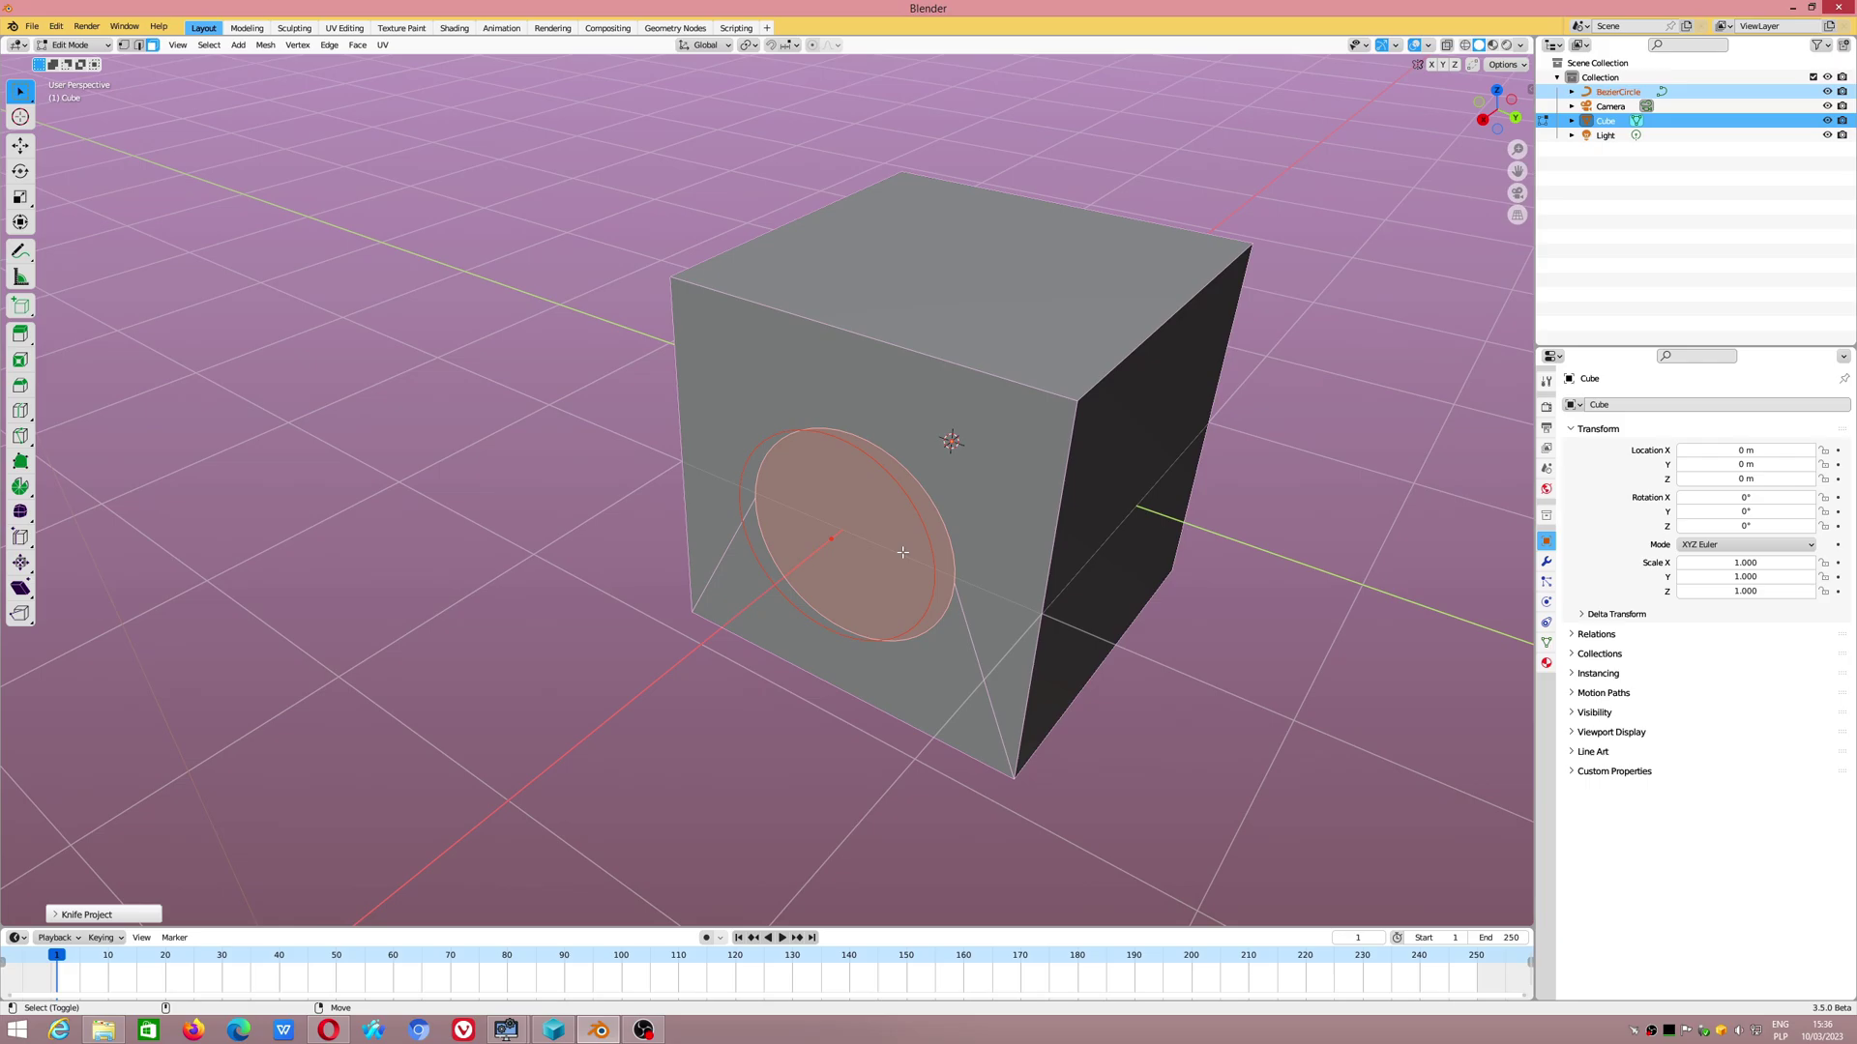
pyautogui.hotkey('ctrl', 'z')
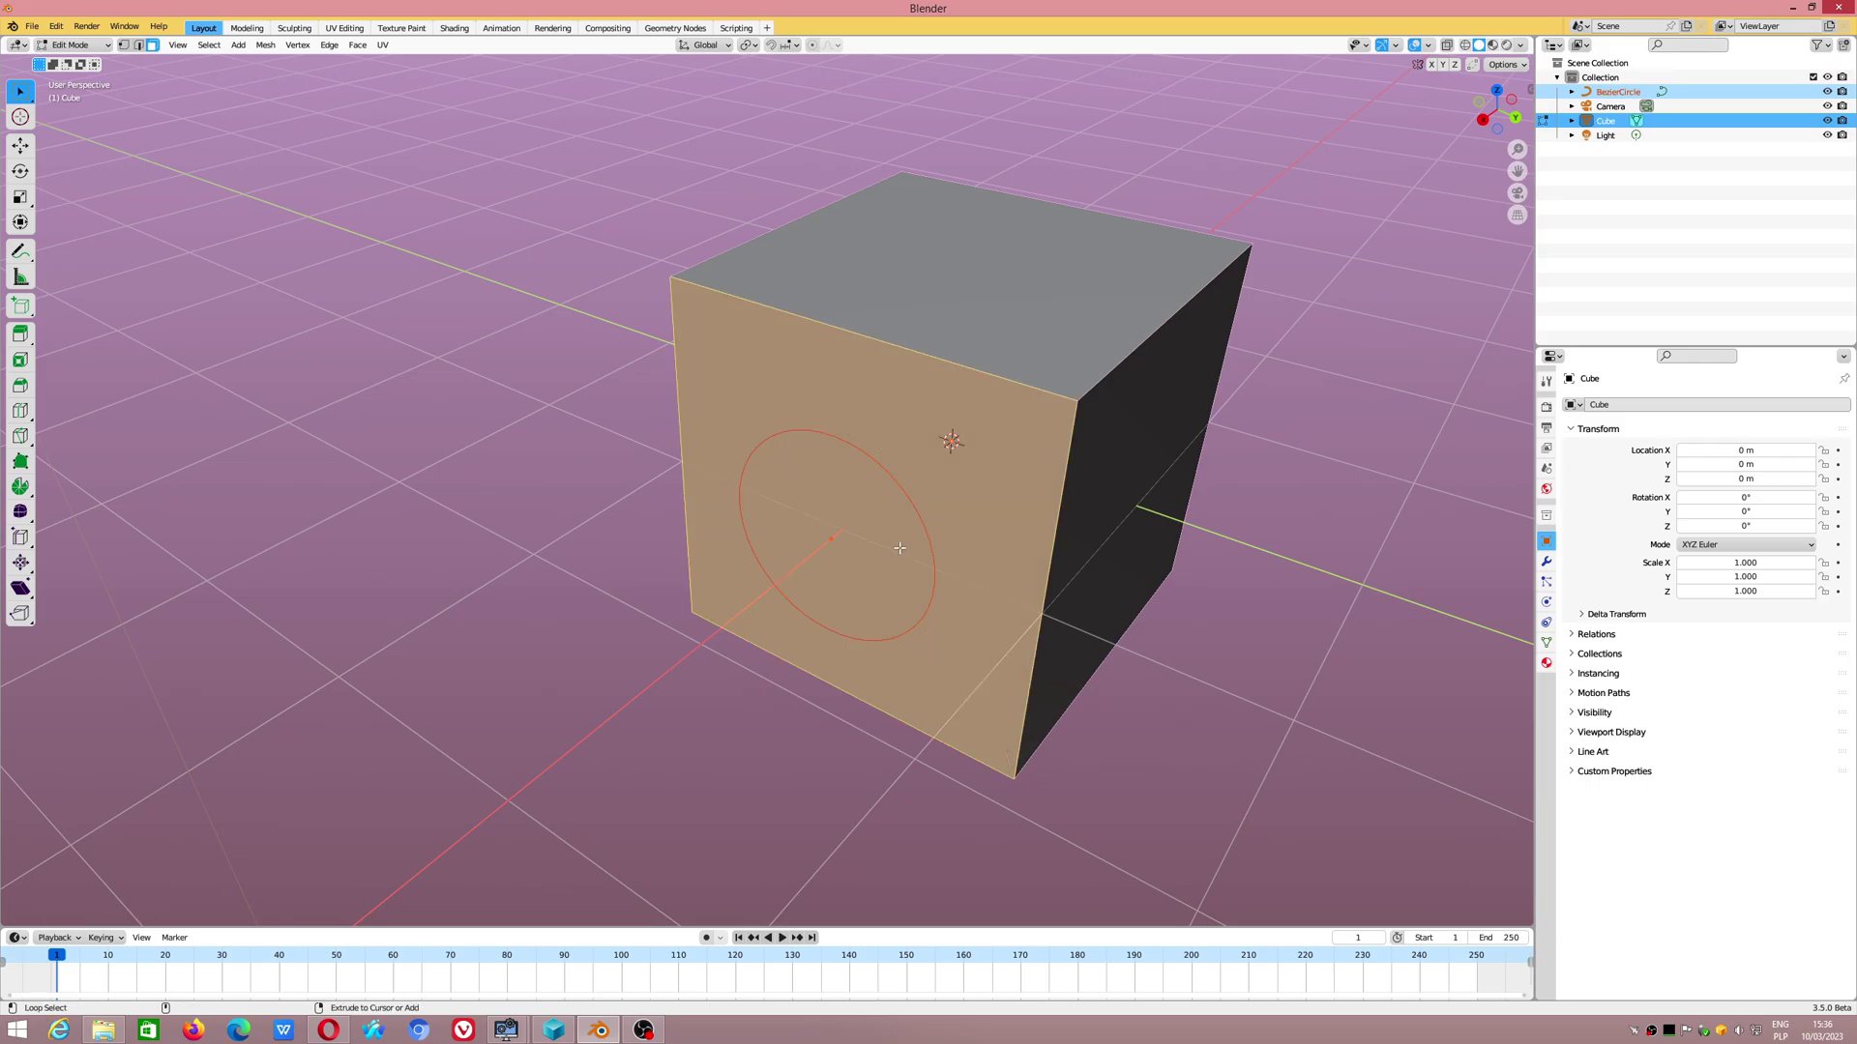
pyautogui.moveTo(900, 547); pyautogui.dragTo(831, 553, button='middle')
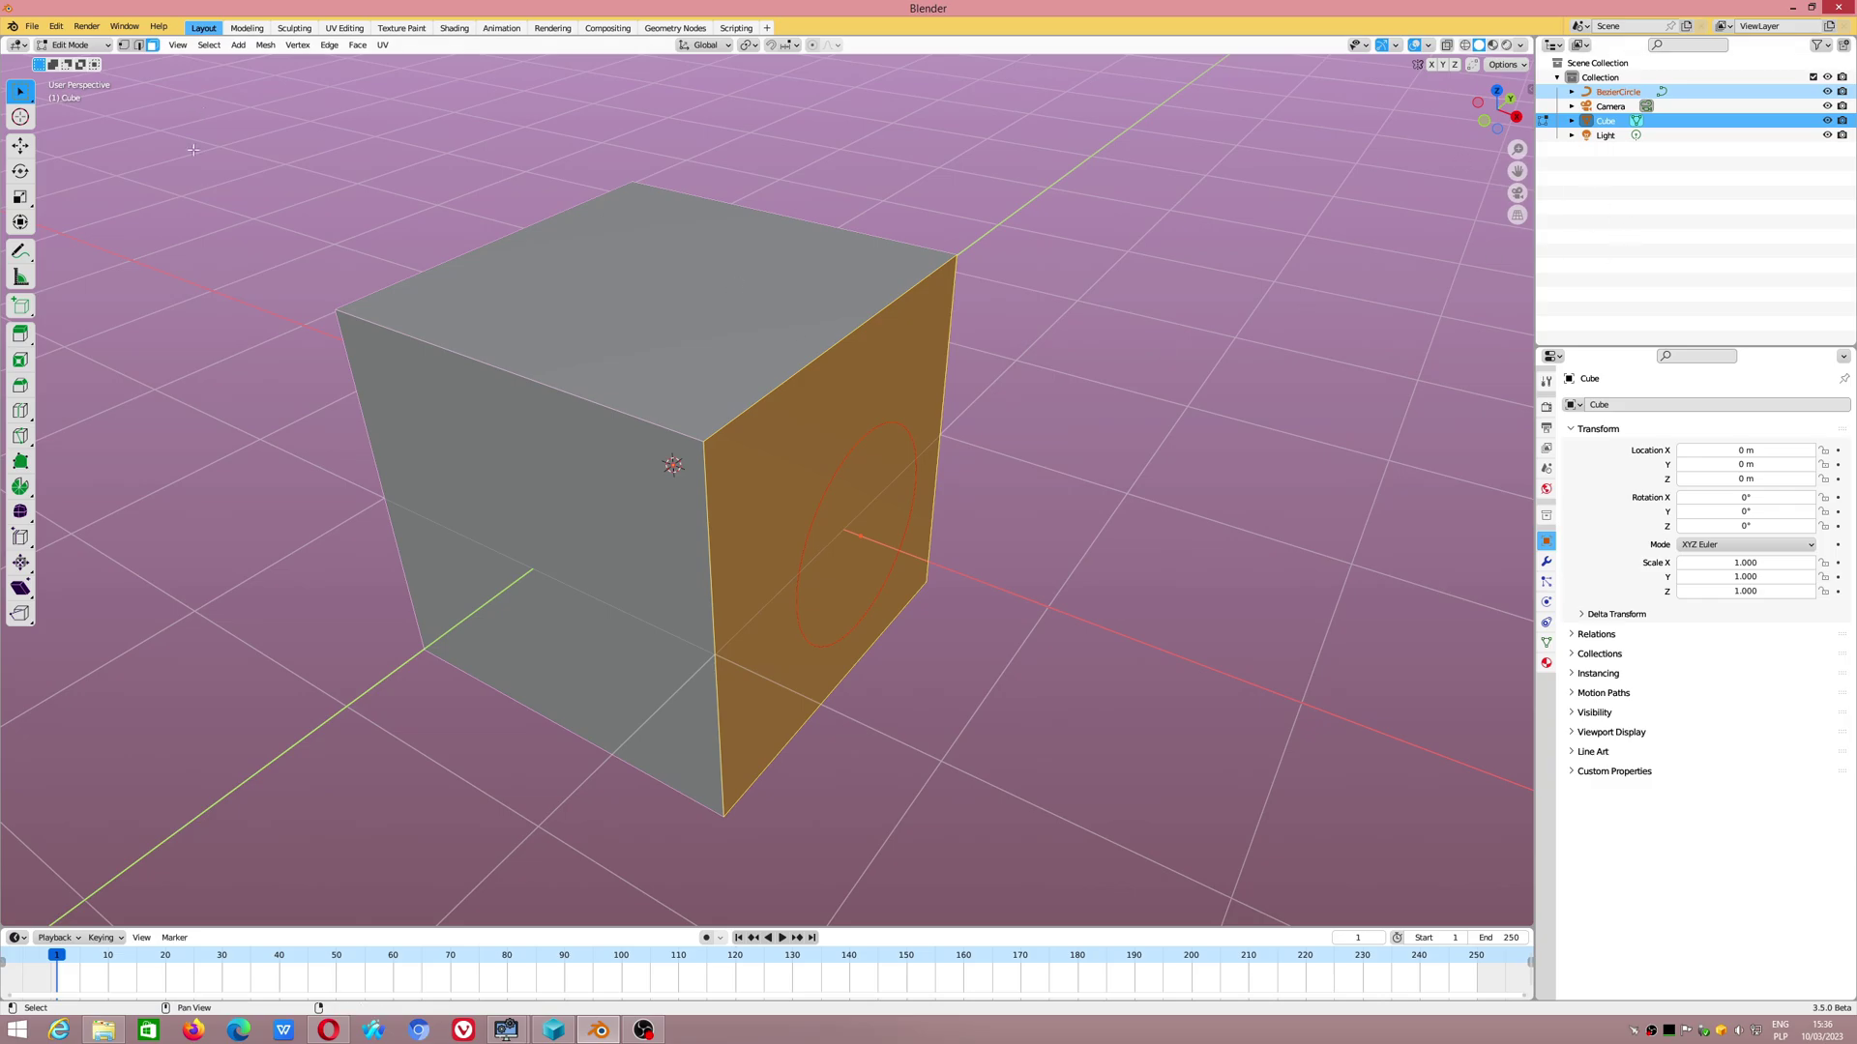
# Step: In Object Mode, select the cube and add the Bezier circle to the selection
pyautogui.click(69, 43)
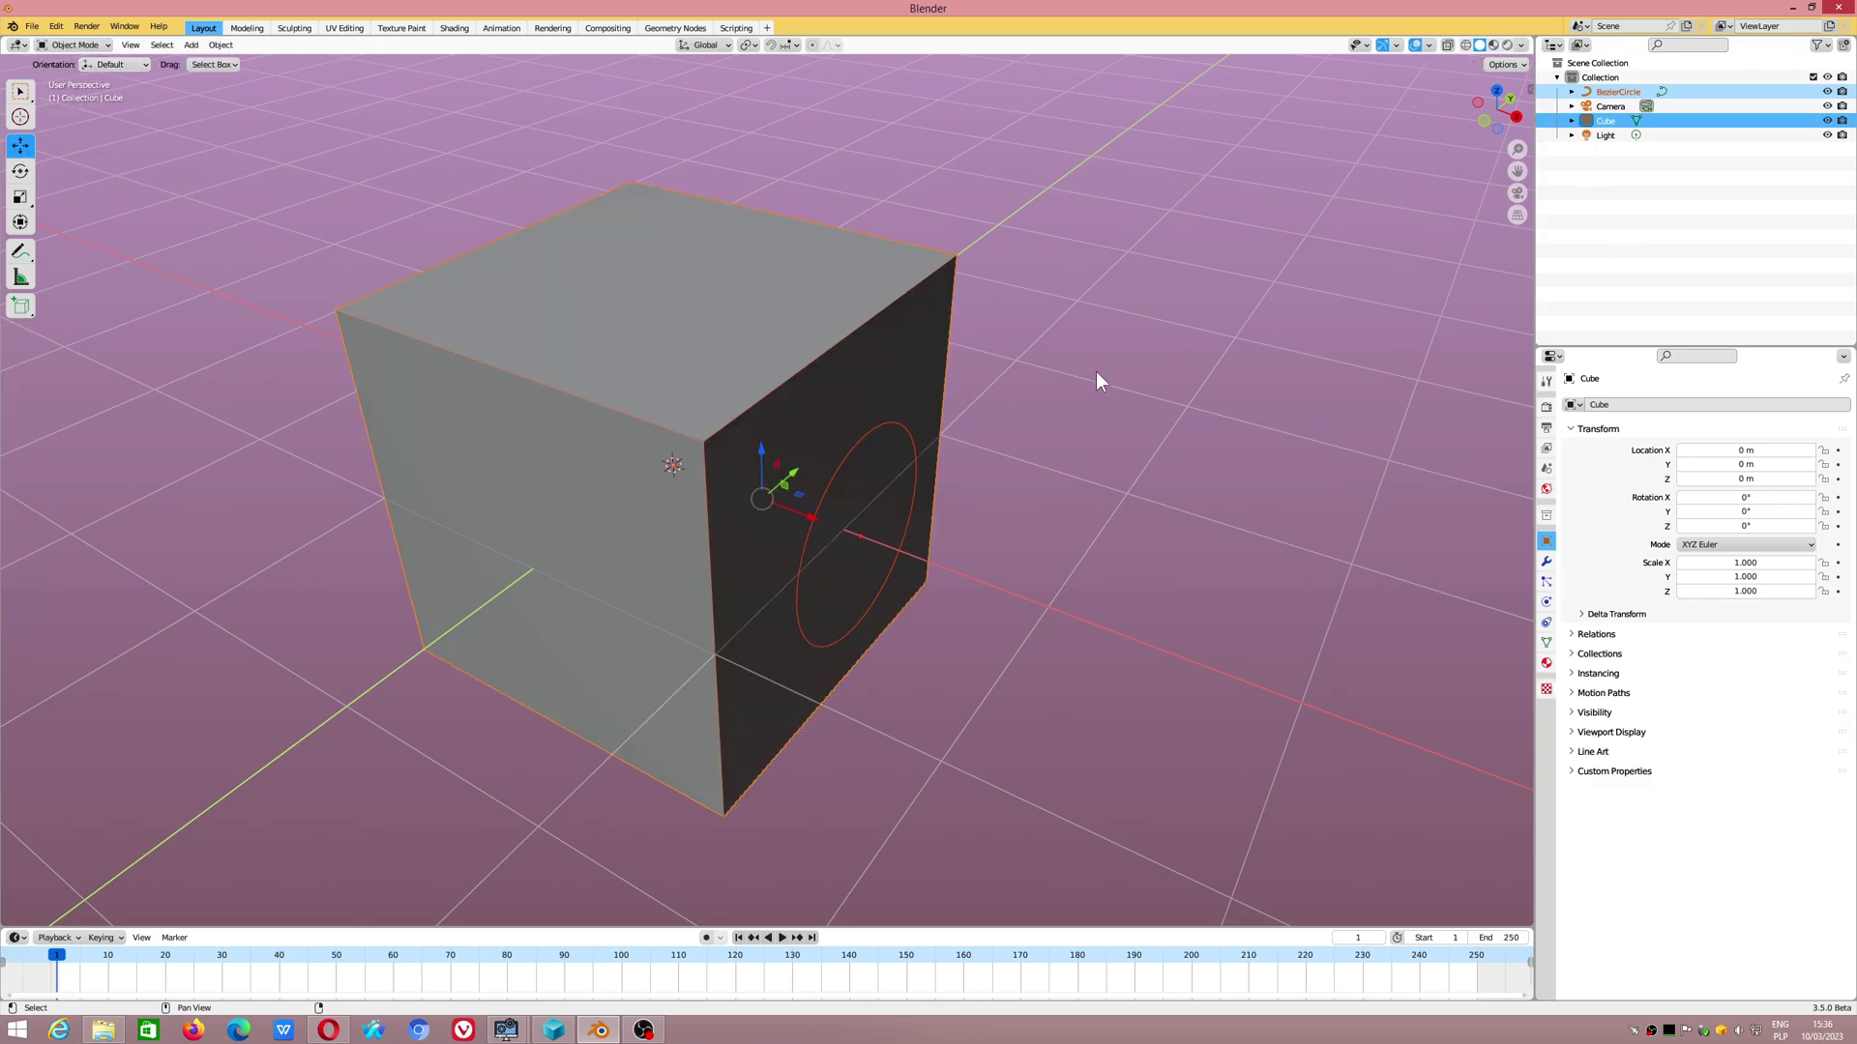
pyautogui.moveTo(1095, 380); pyautogui.dragTo(1105, 485, button='middle')
pyautogui.click(1105, 484)
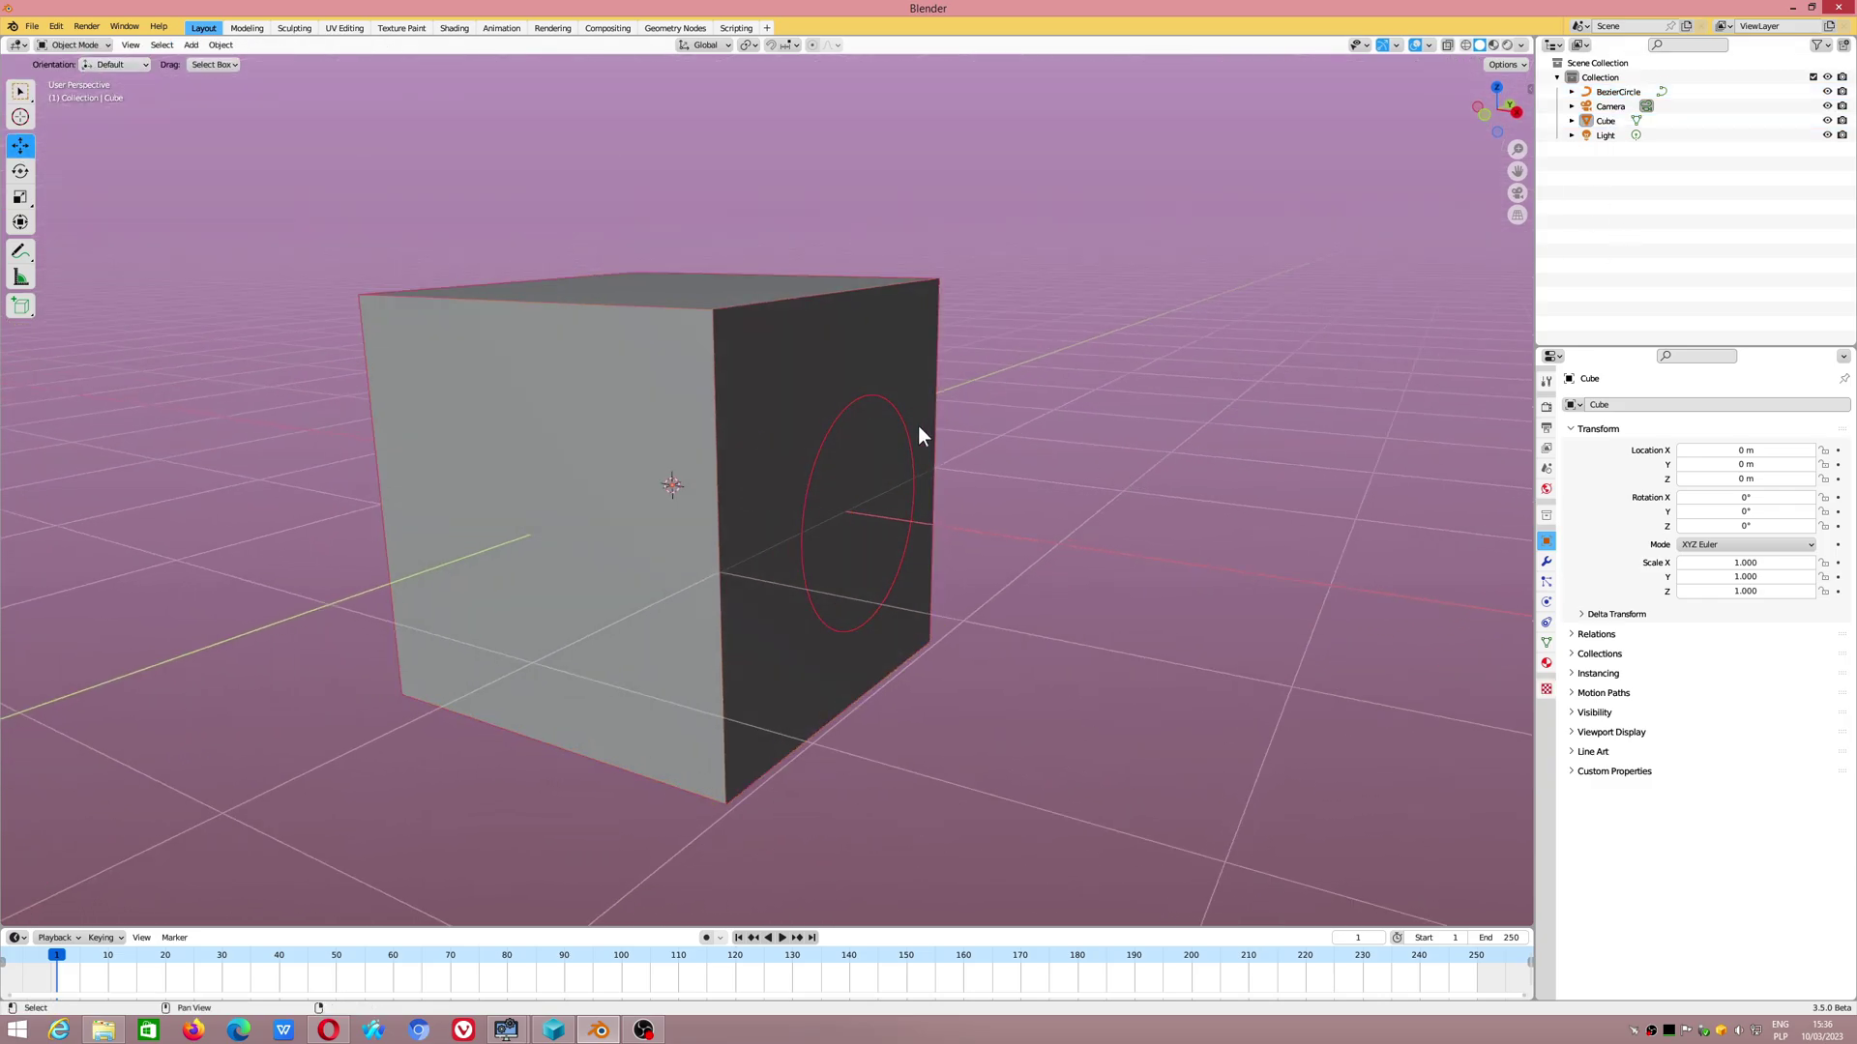
pyautogui.click(784, 383)
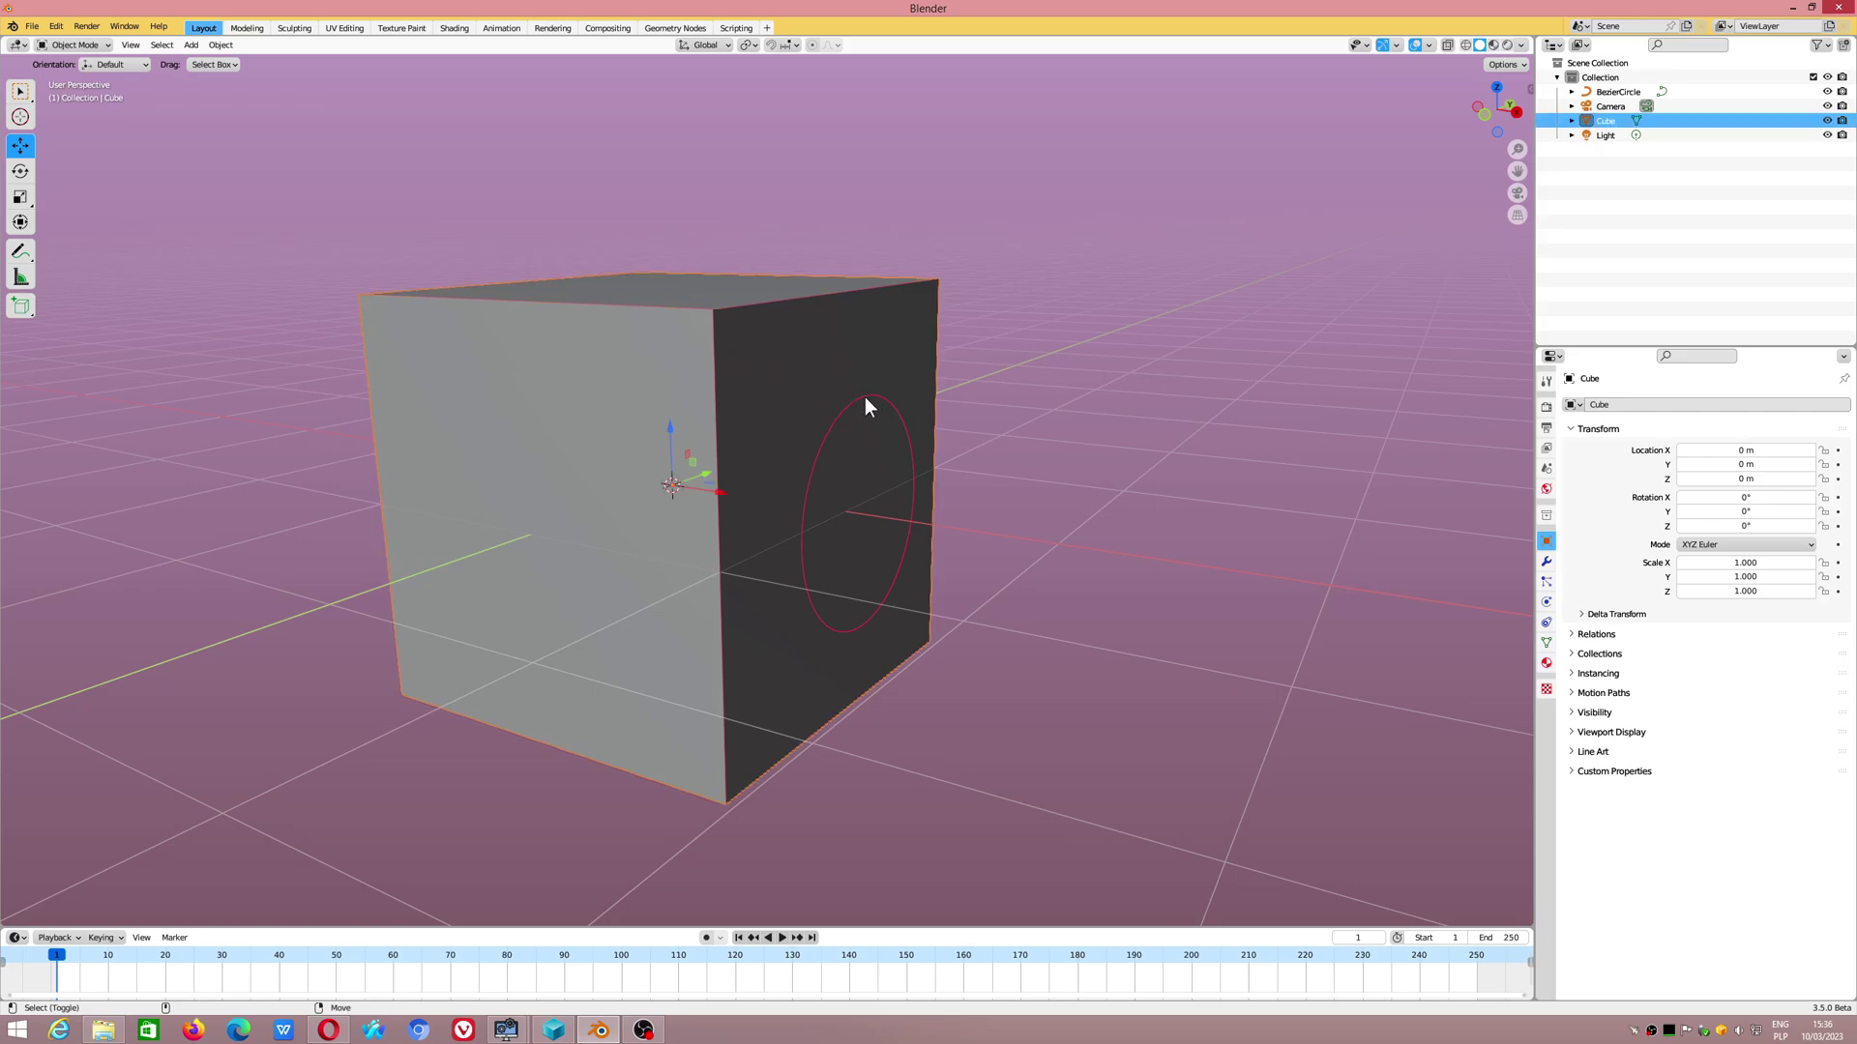
pyautogui.keyDown('shift'); pyautogui.click(864, 397); pyautogui.keyUp('shift')
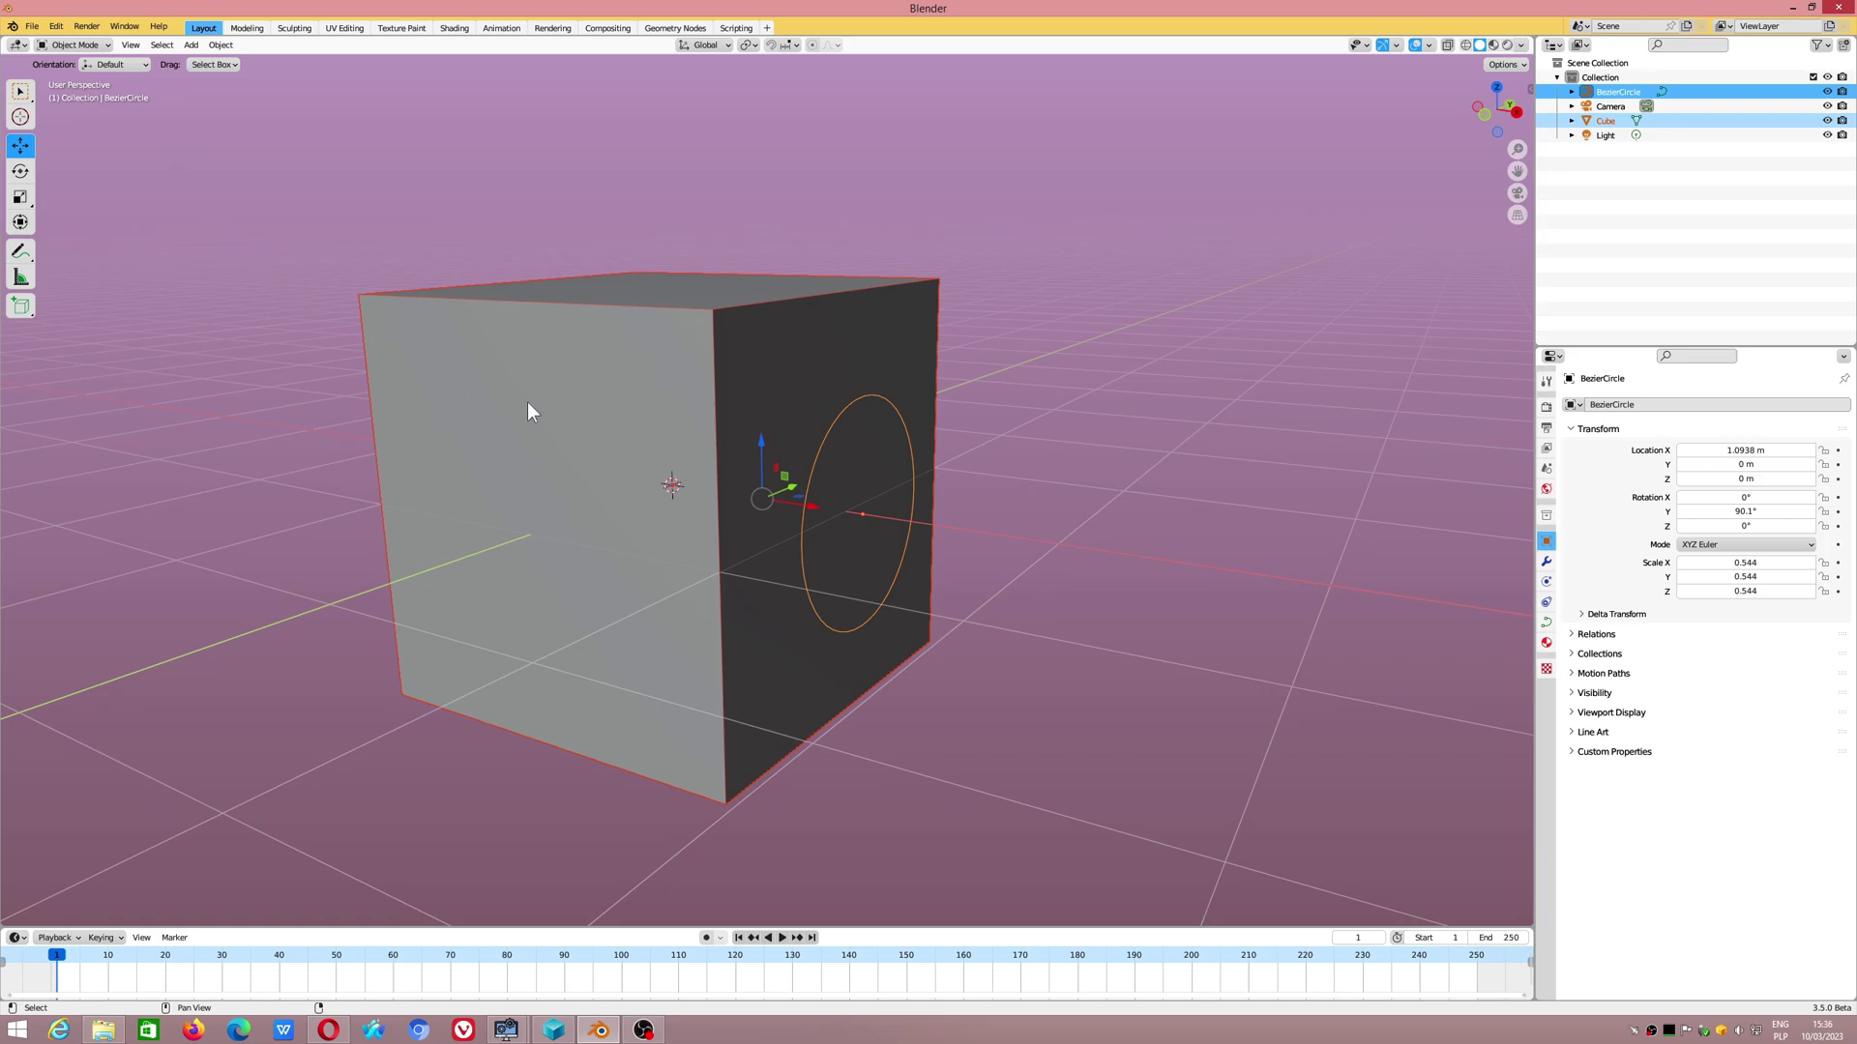
# Step: Tab into the circle and back, then attempt Knife Project from the cube's Edit Mode
pyautogui.press('Tab')
pyautogui.moveTo(527, 401); pyautogui.dragTo(255, 59, button='middle')
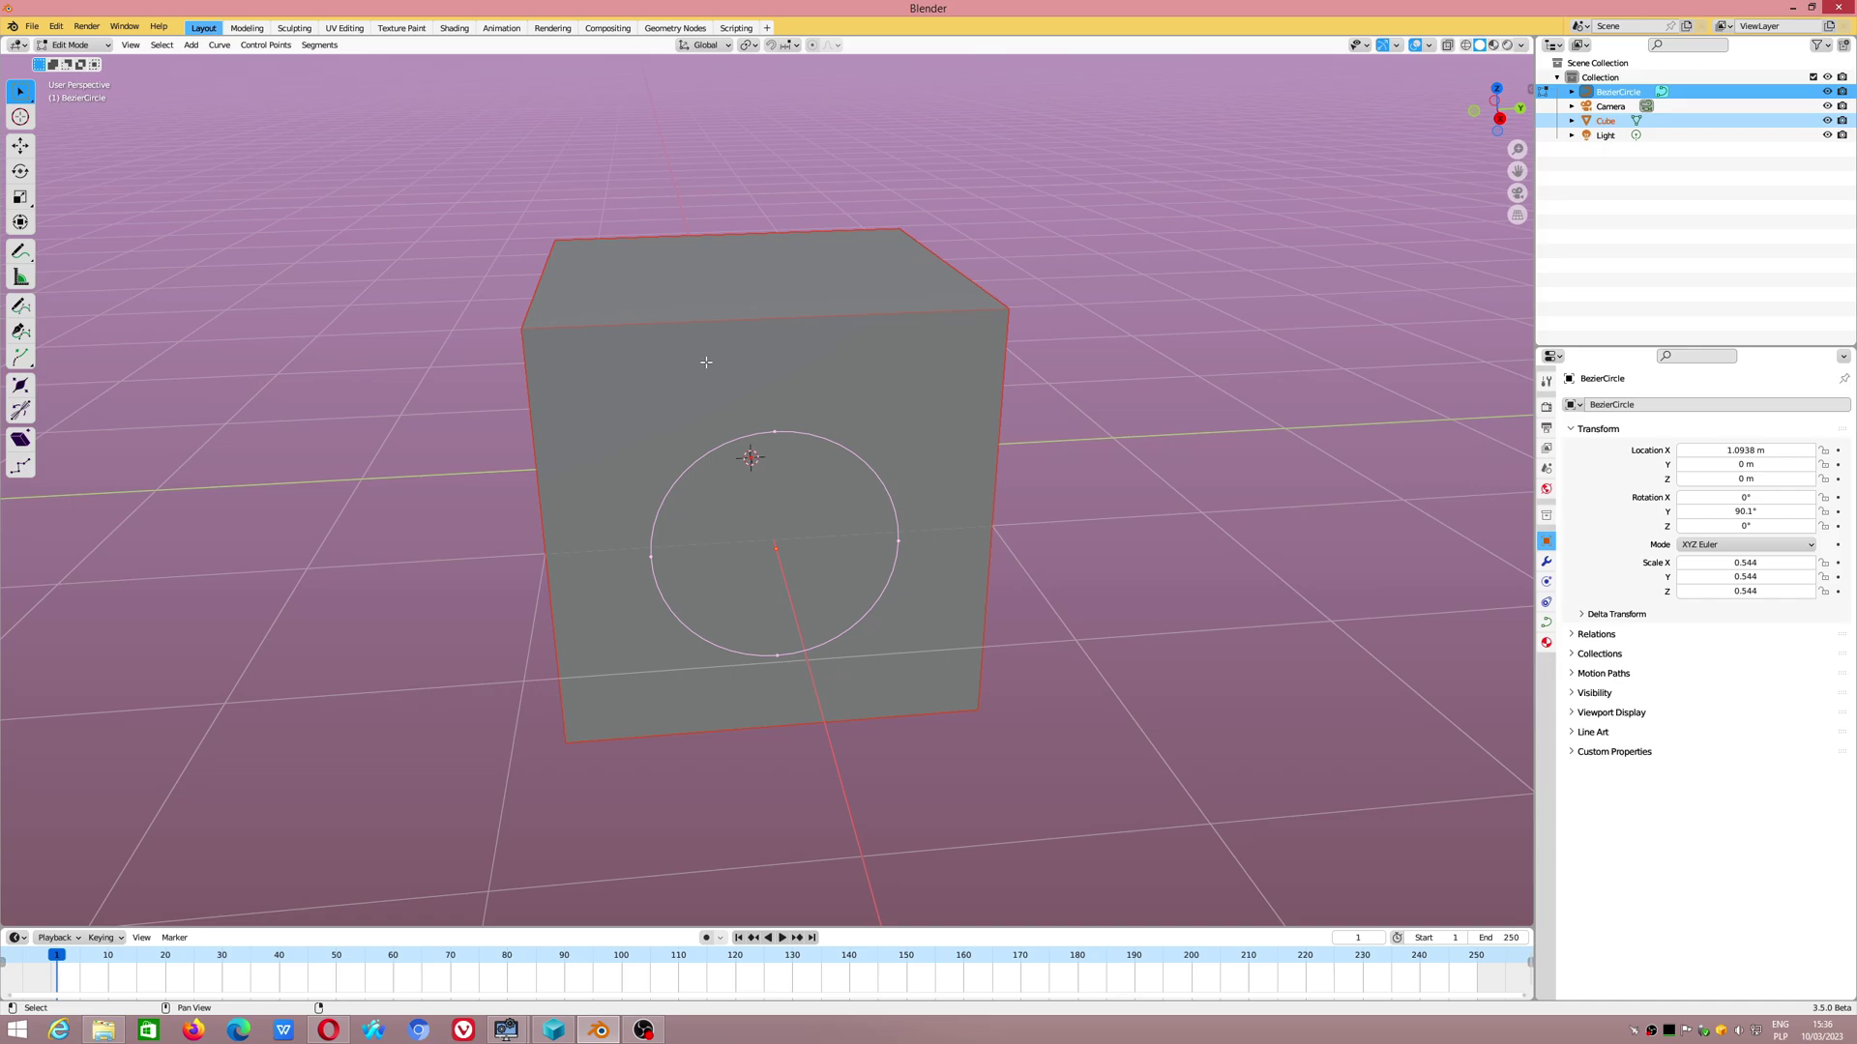
pyautogui.click(69, 45)
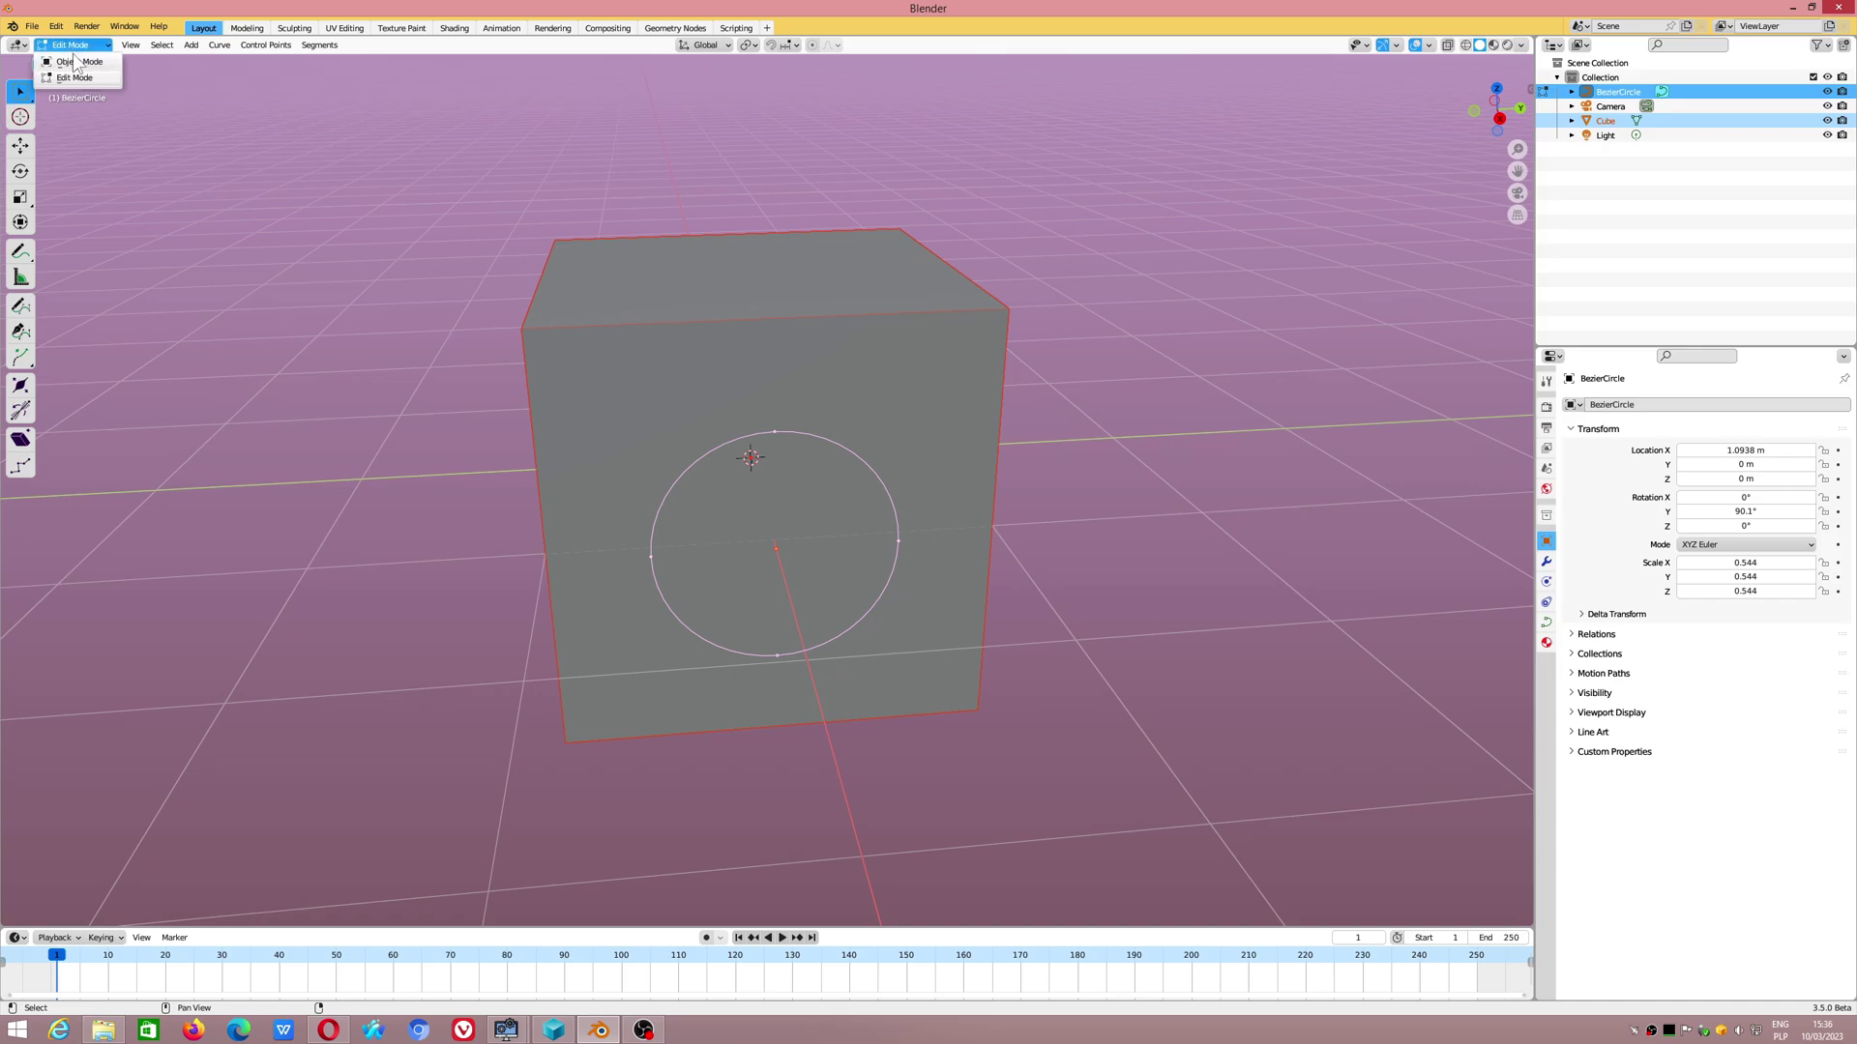
pyautogui.click(717, 413)
pyautogui.press('Tab')
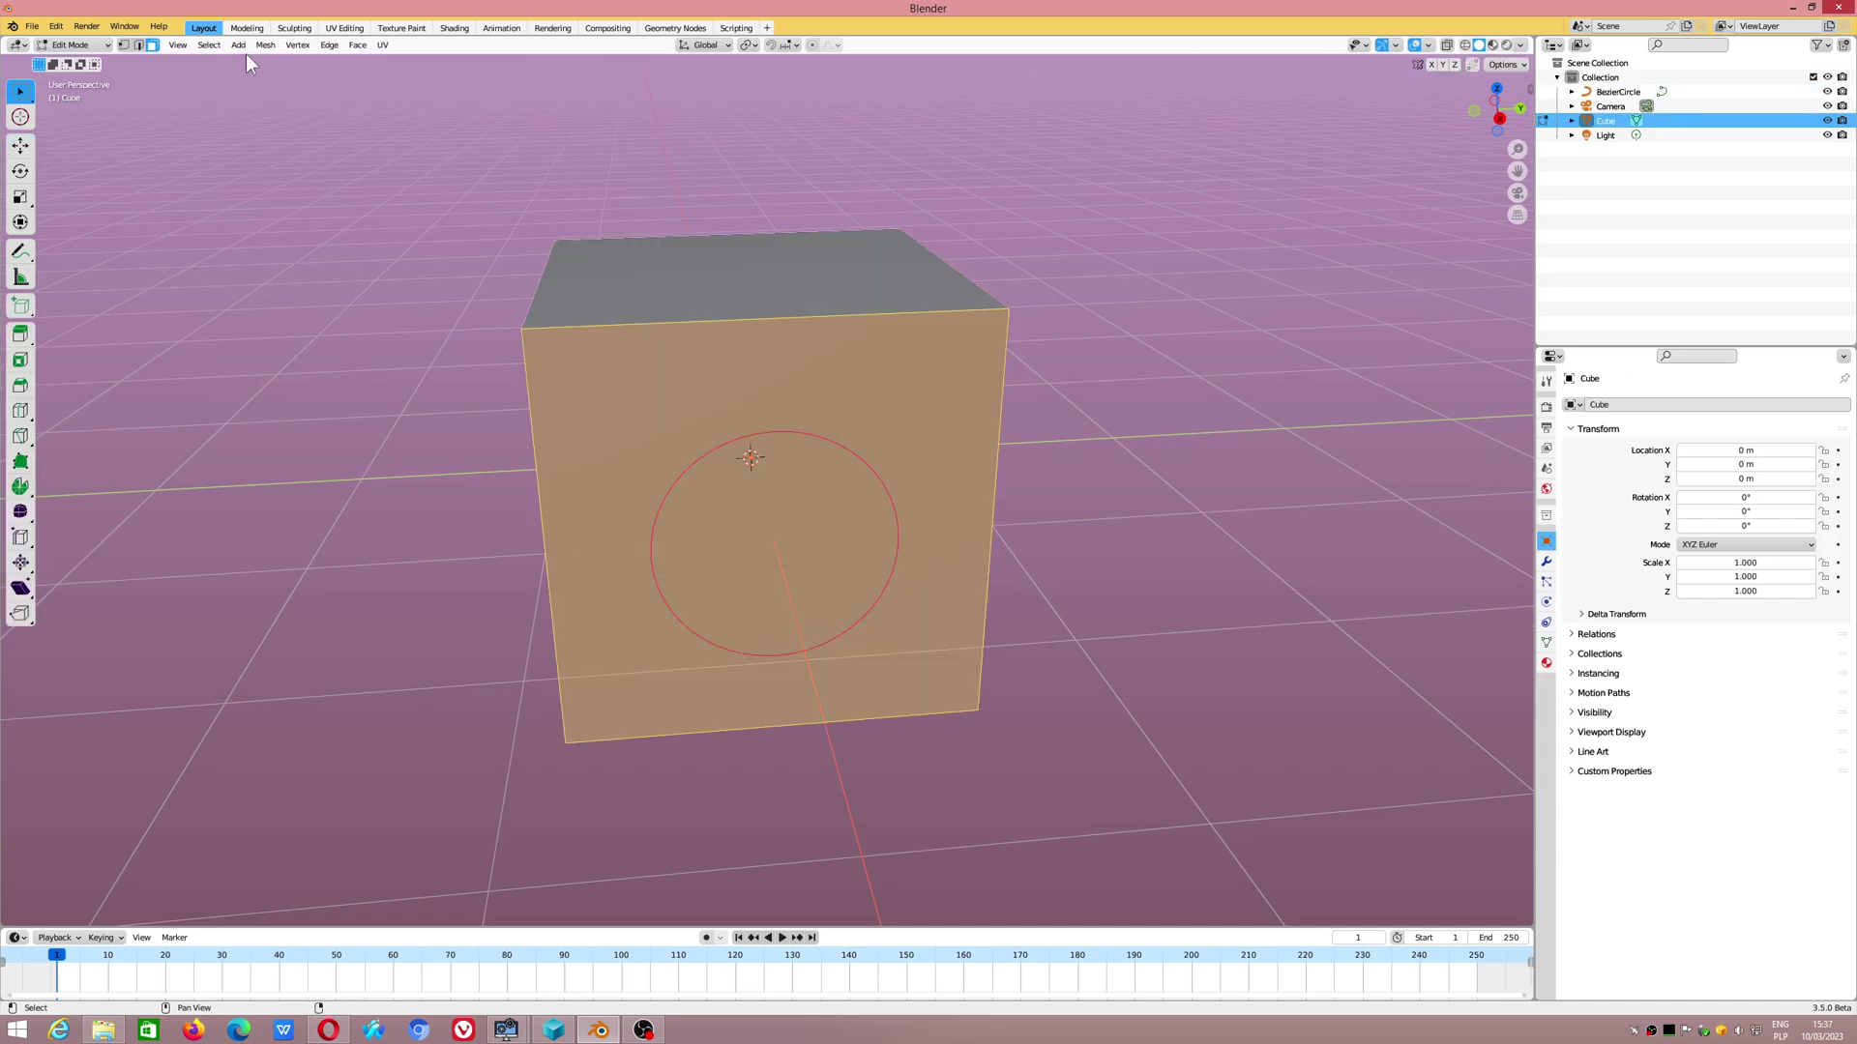
pyautogui.click(267, 48)
pyautogui.click(328, 206)
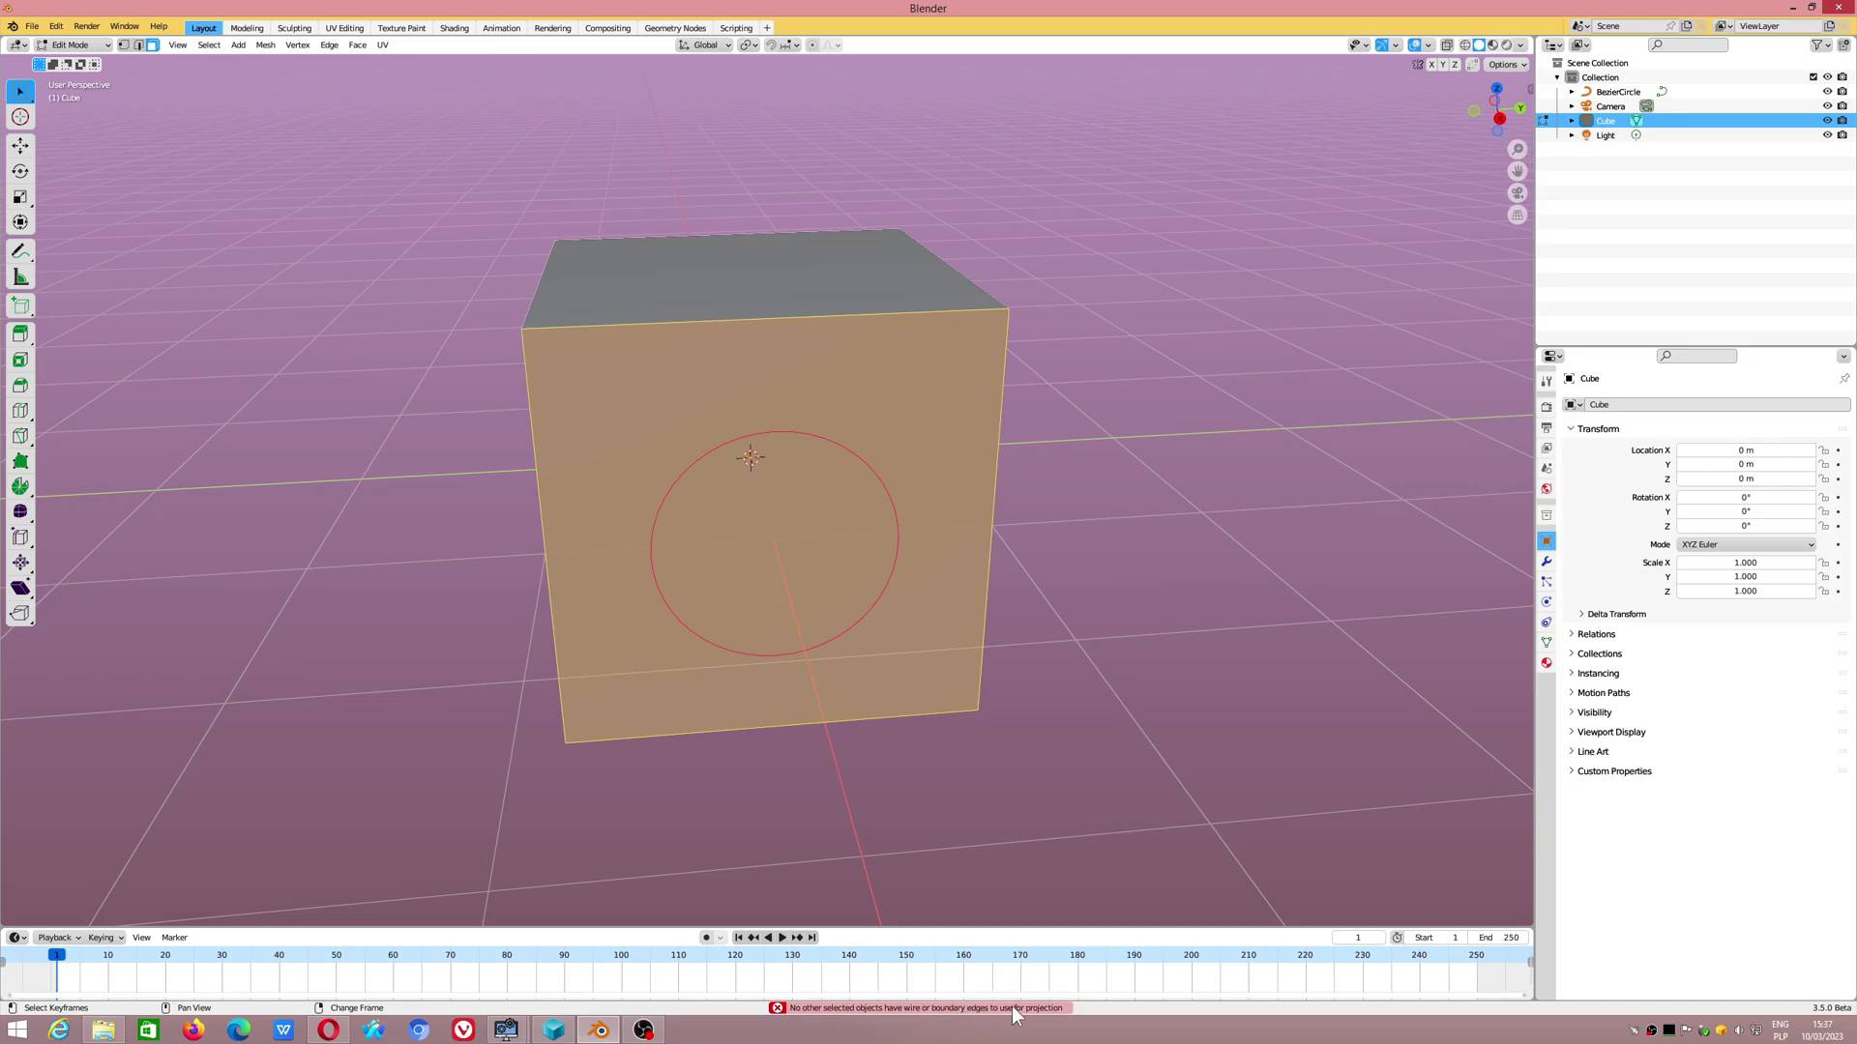
# Step: Ctrl-click BezierCircle in the Outliner from the cube's Edit Mode and run Knife Project
pyautogui.moveTo(930, 754)
pyautogui.mouseDown(button='middle')
pyautogui.moveTo(753, 790)
pyautogui.moveTo(846, 730)
pyautogui.mouseUp(button='middle')
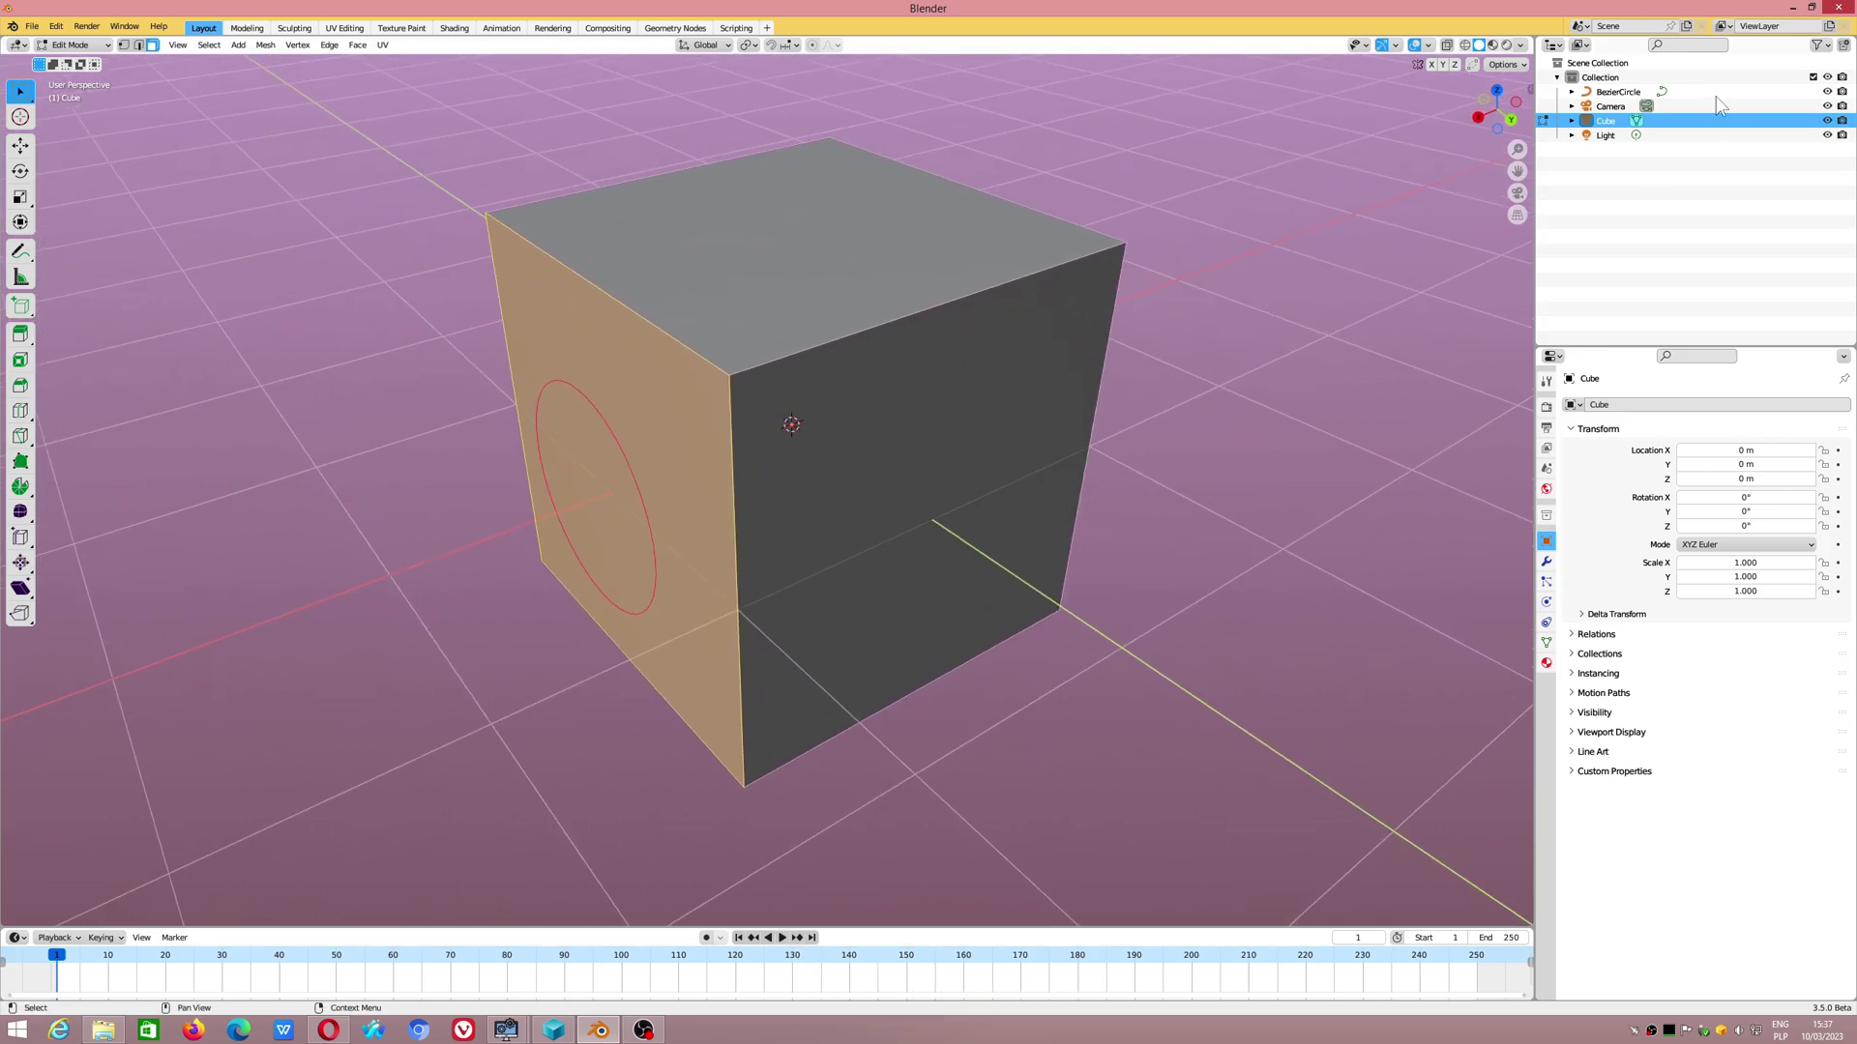
pyautogui.moveTo(746, 435); pyautogui.dragTo(800, 422, button='middle')
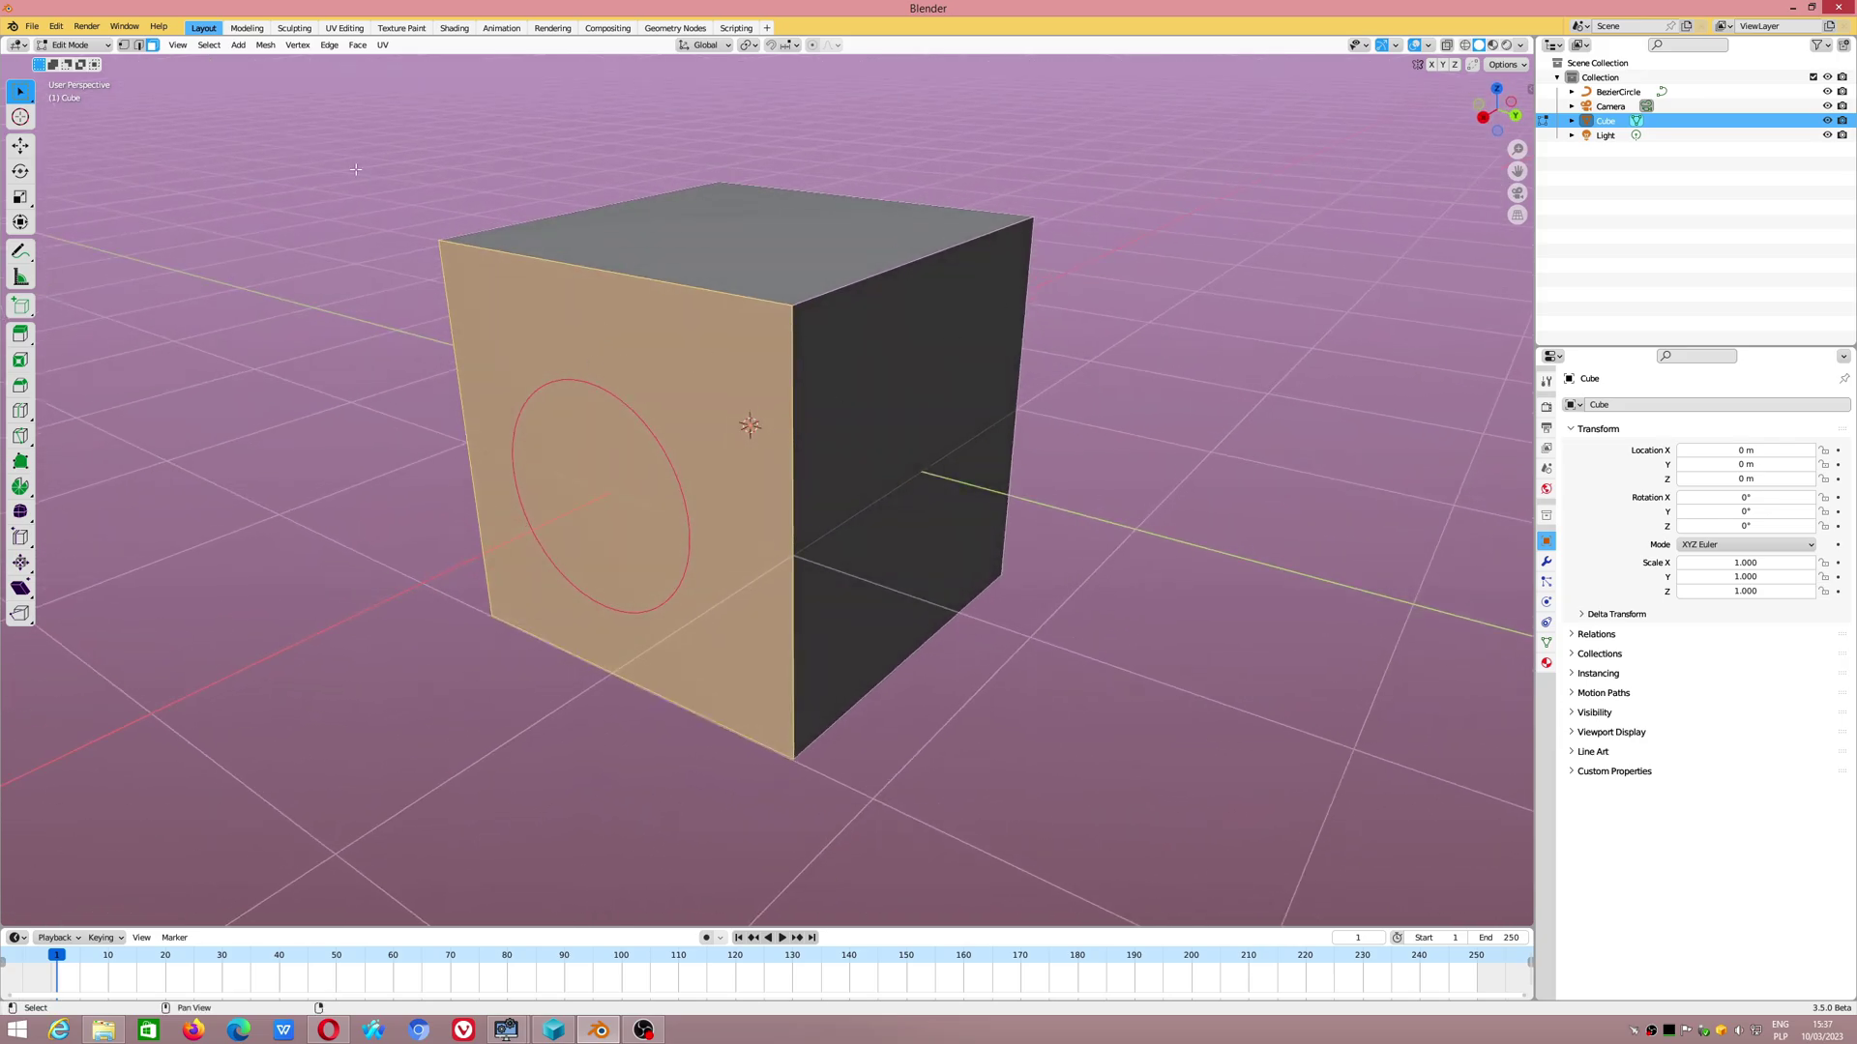
pyautogui.click(70, 43)
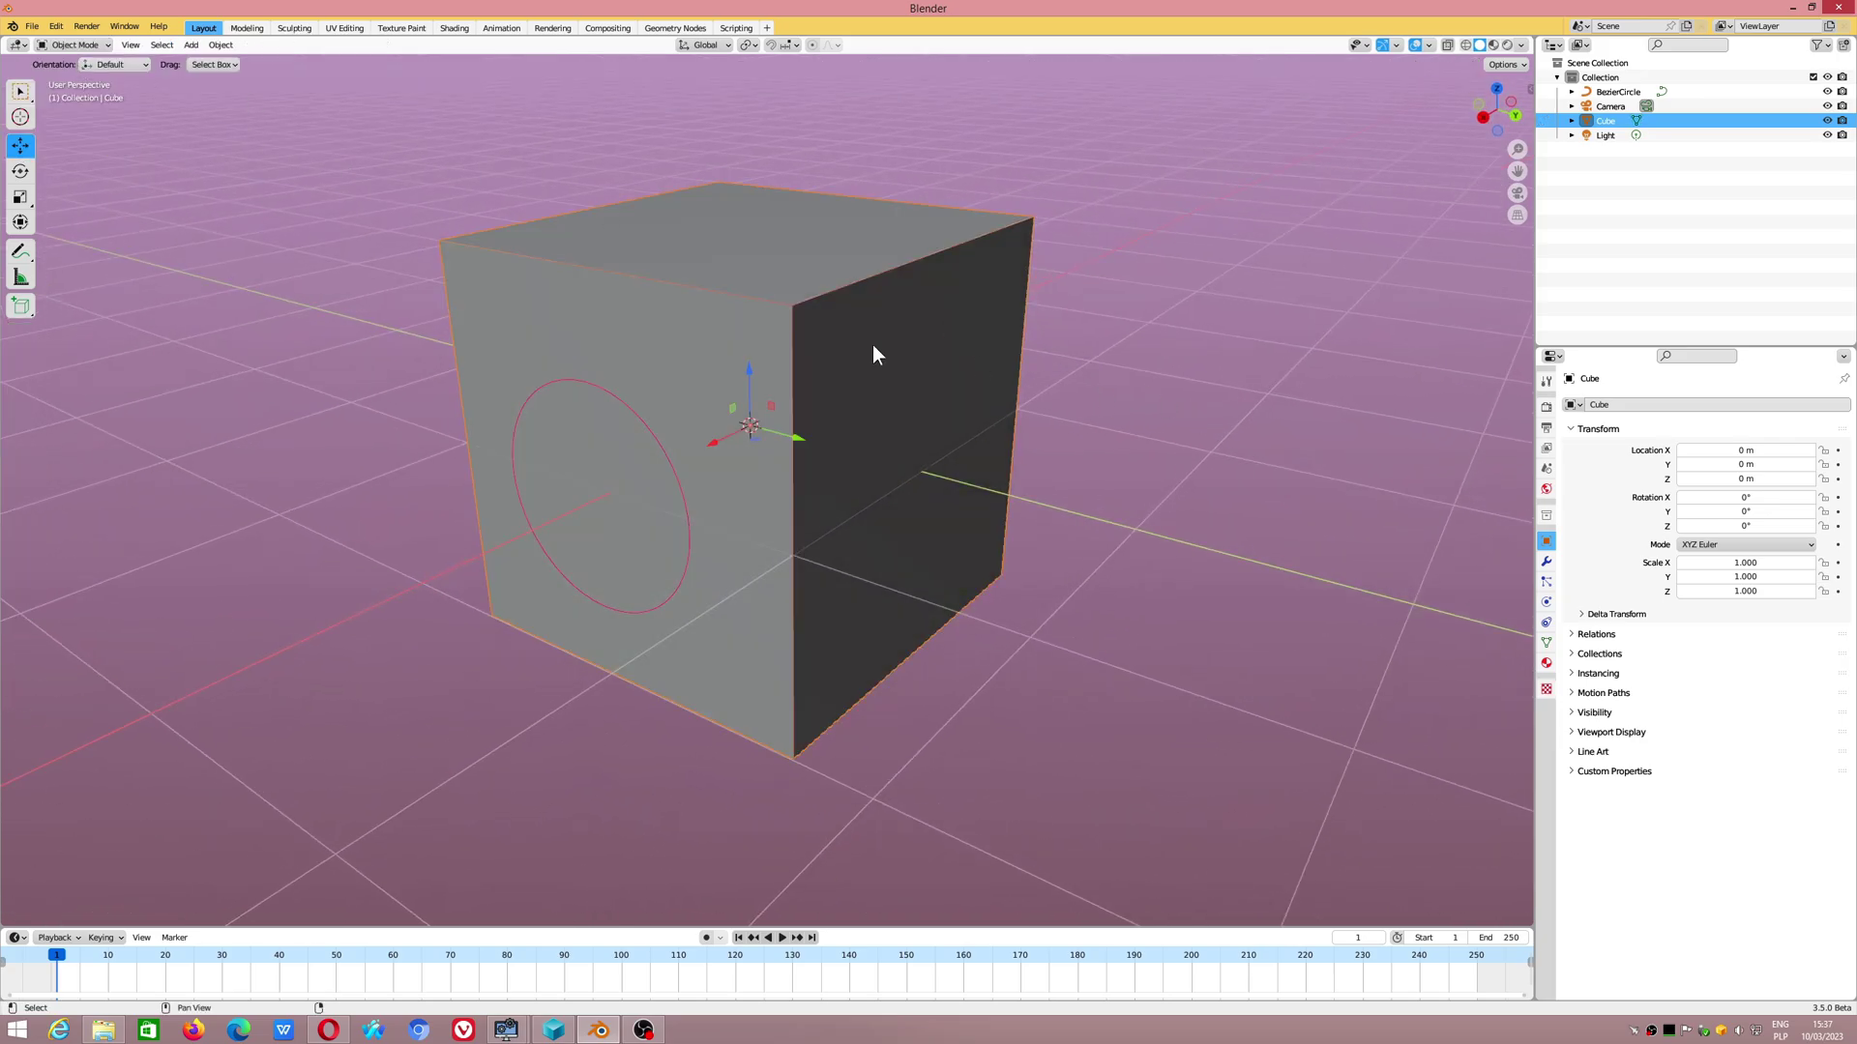
pyautogui.press('Tab')
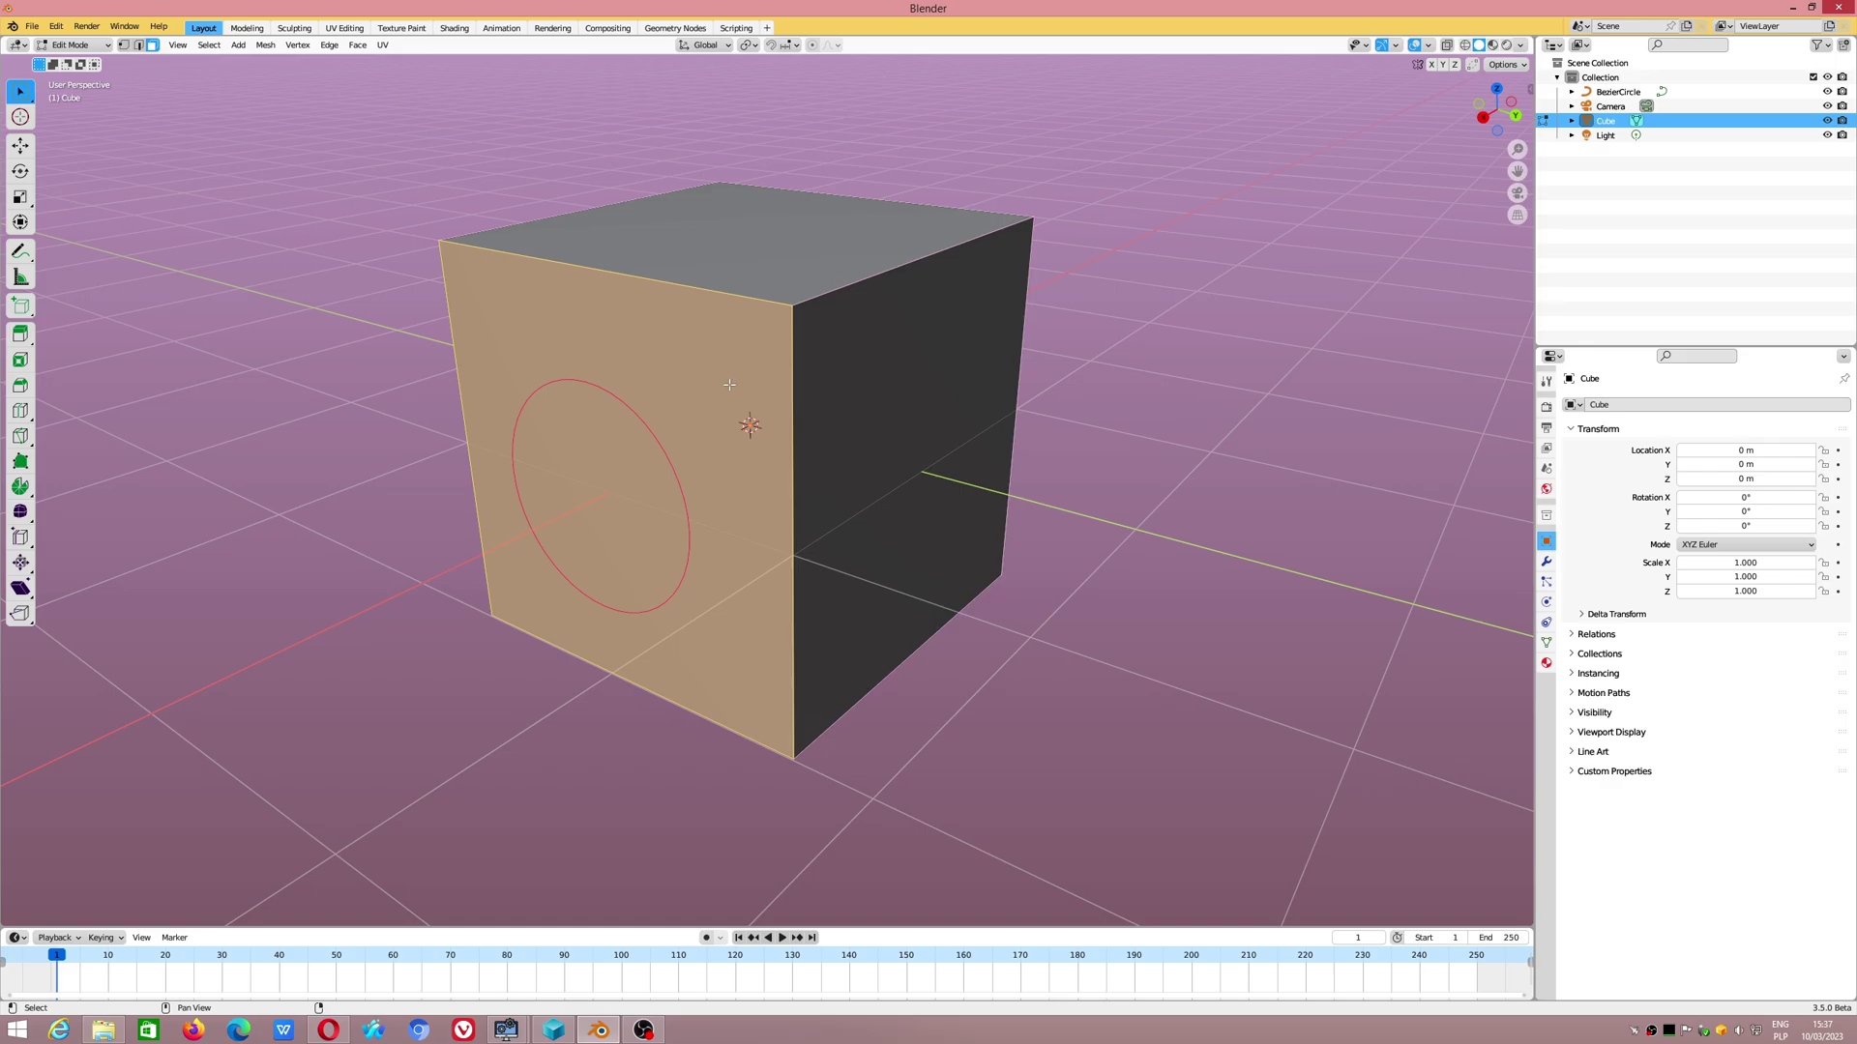
pyautogui.keyDown('ctrl'); pyautogui.click(1613, 93); pyautogui.keyUp('ctrl')
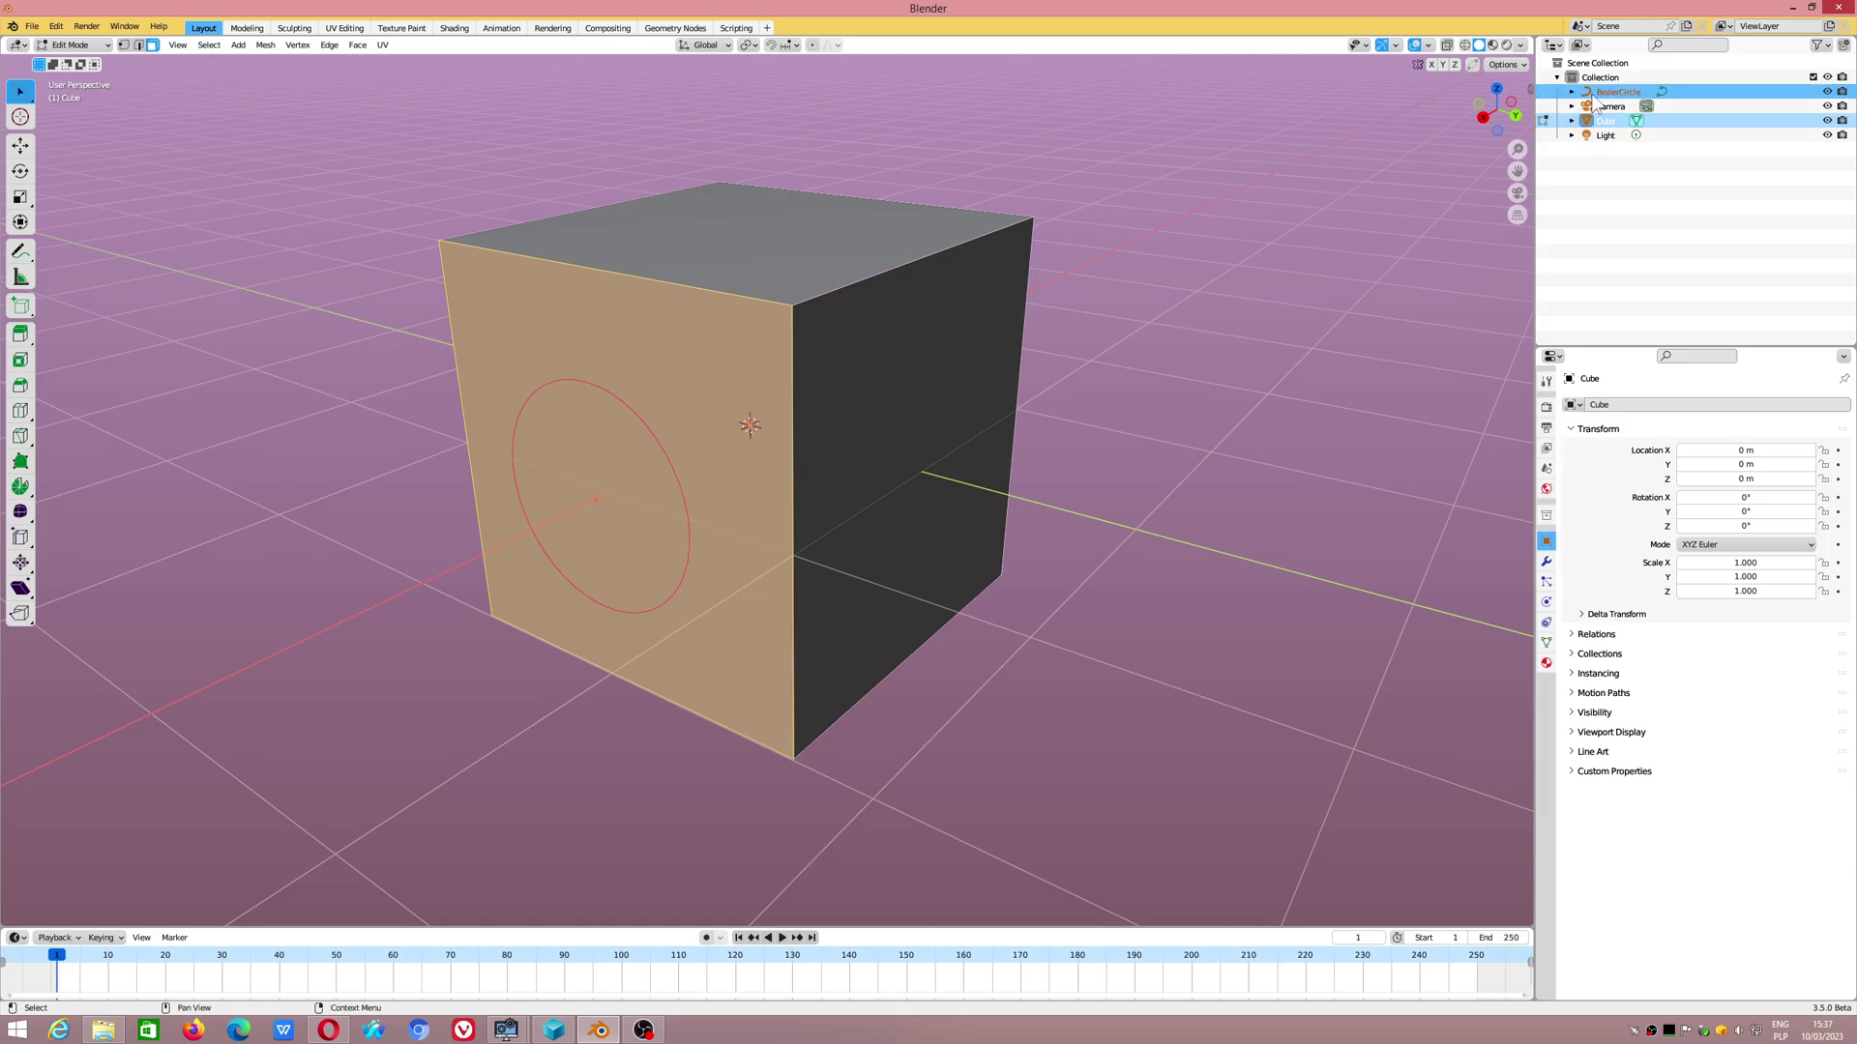
pyautogui.click(268, 46)
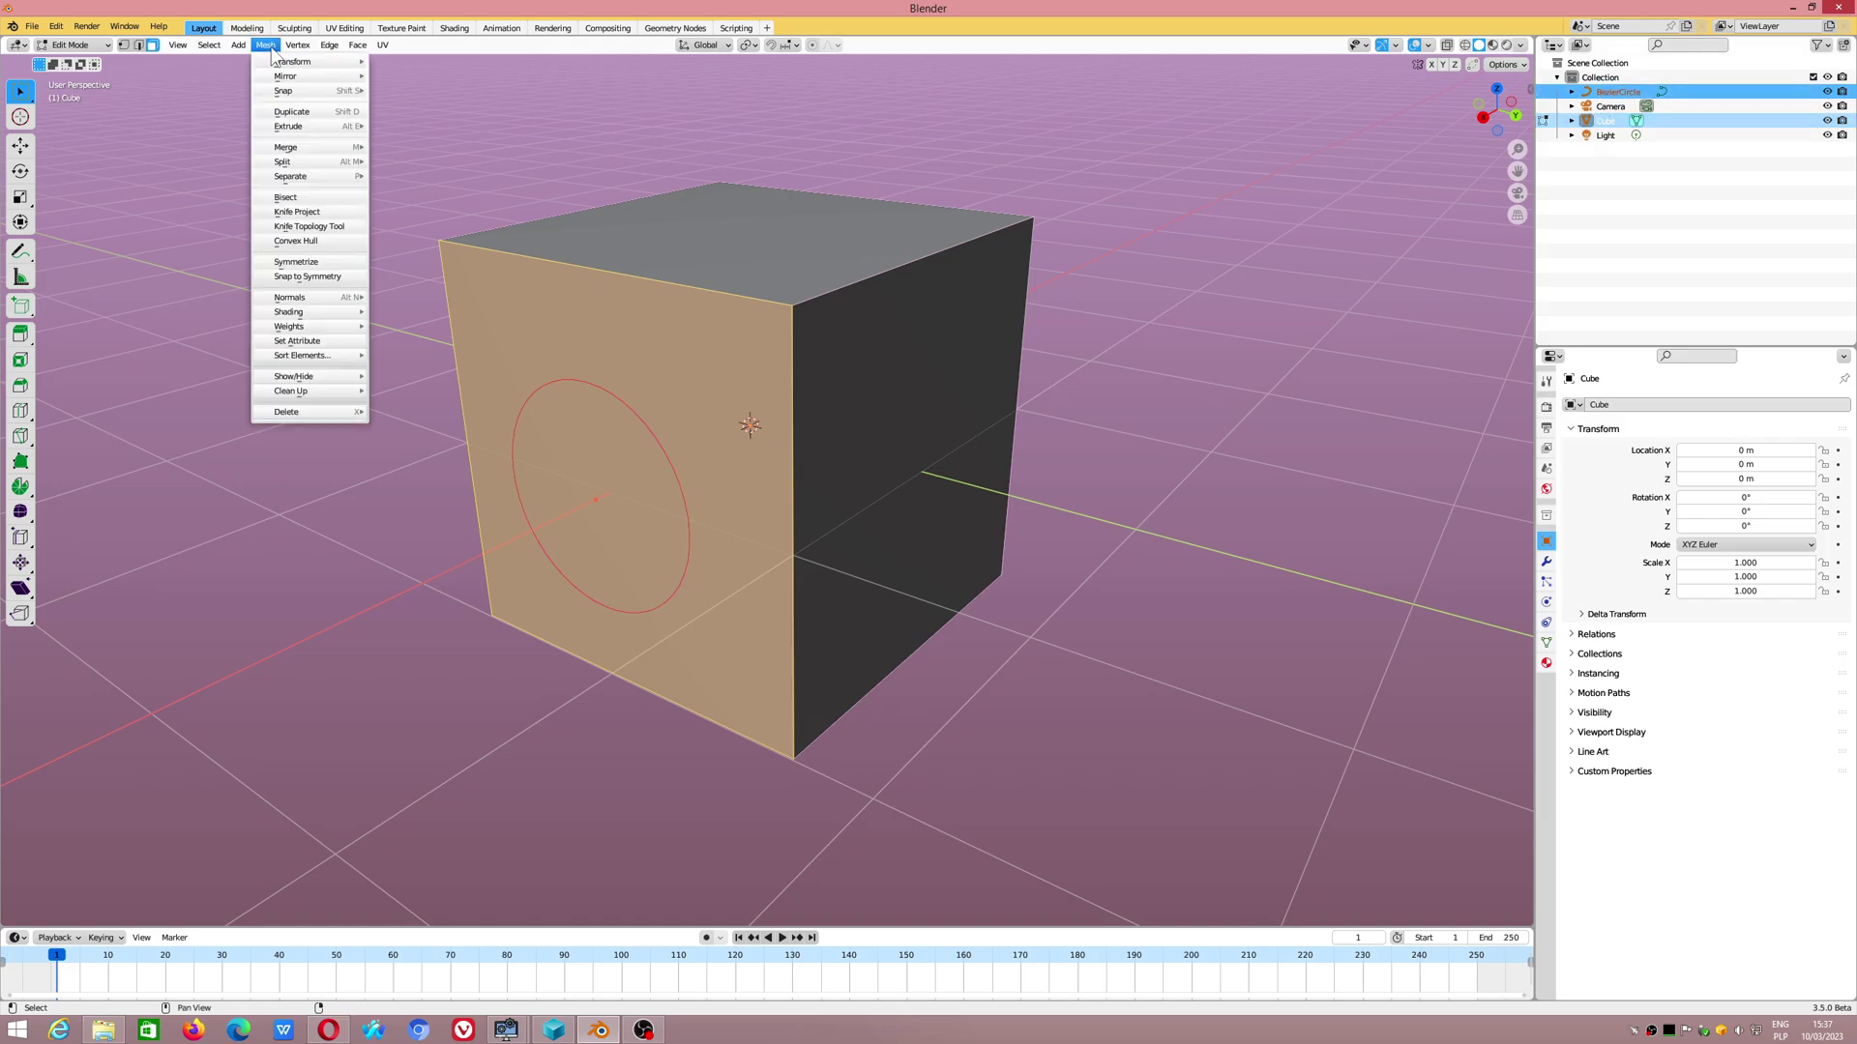
pyautogui.click(298, 212)
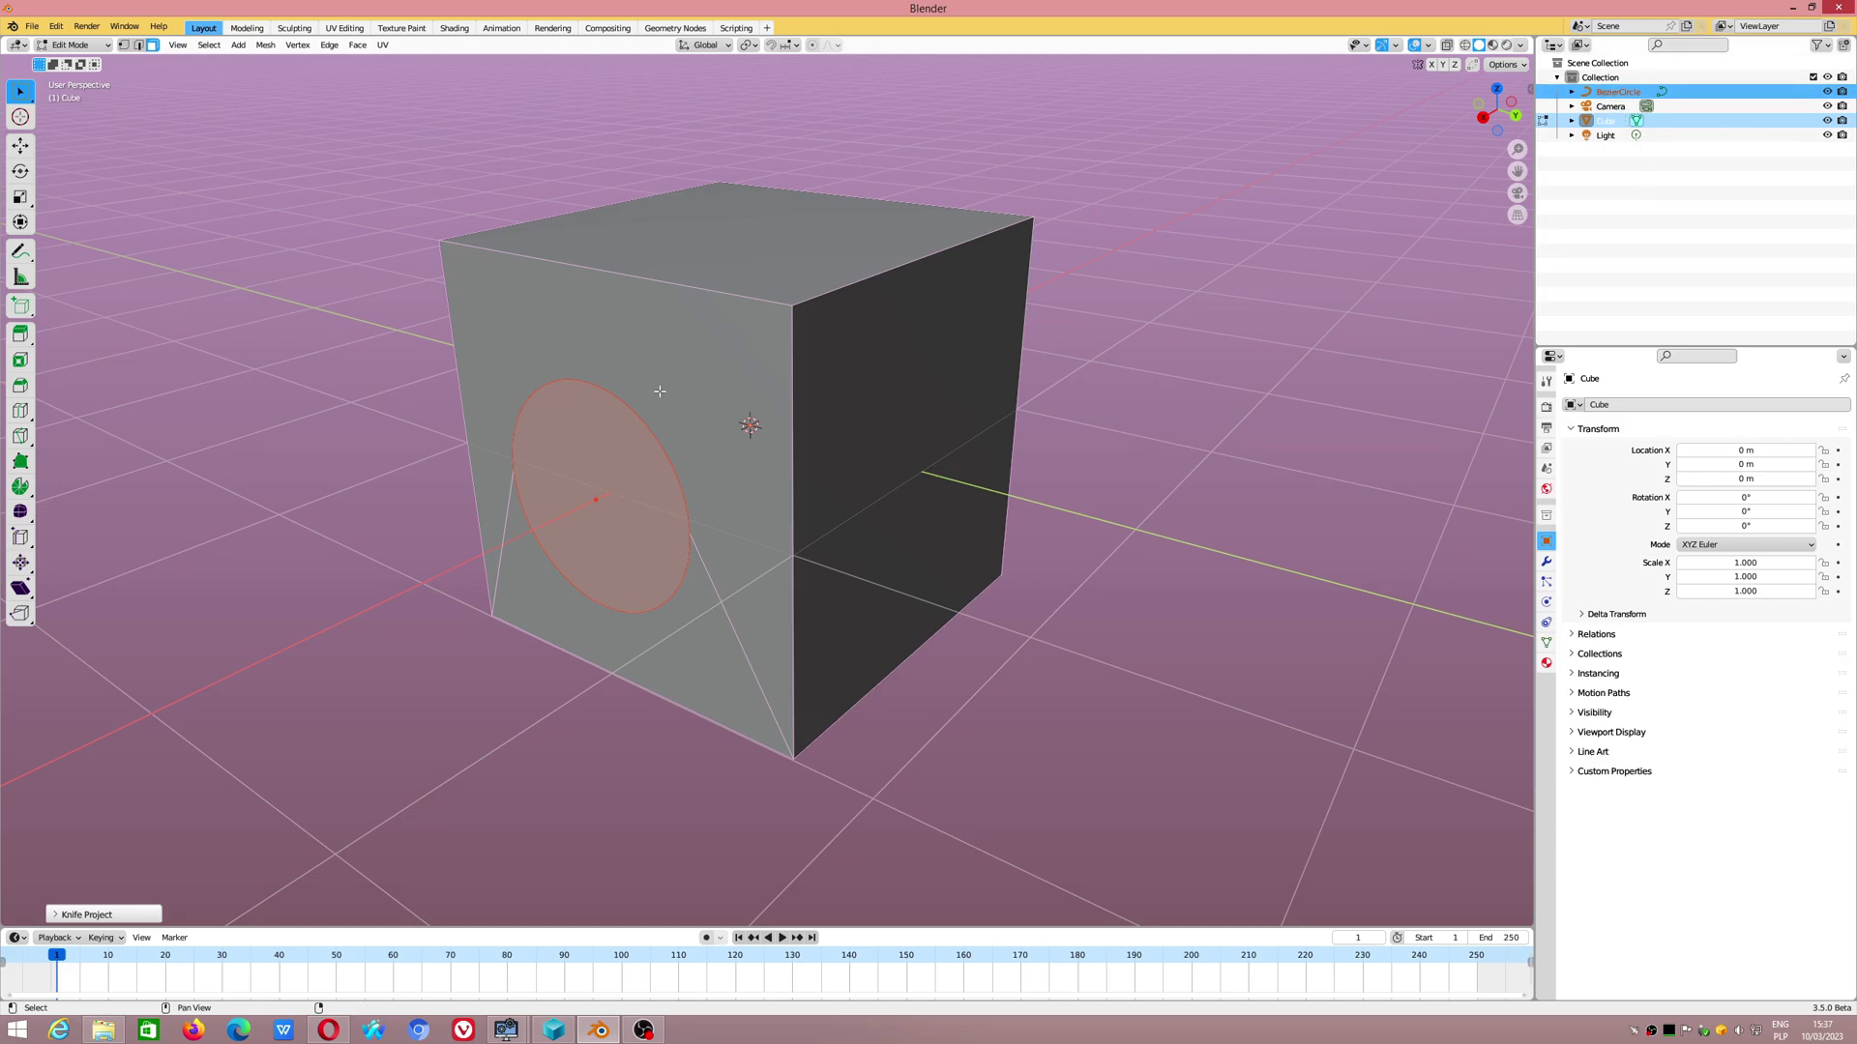
# Step: Return to Object Mode, re-enter the cube's Edit Mode and deselect its face
pyautogui.click(551, 320)
pyautogui.click(101, 47)
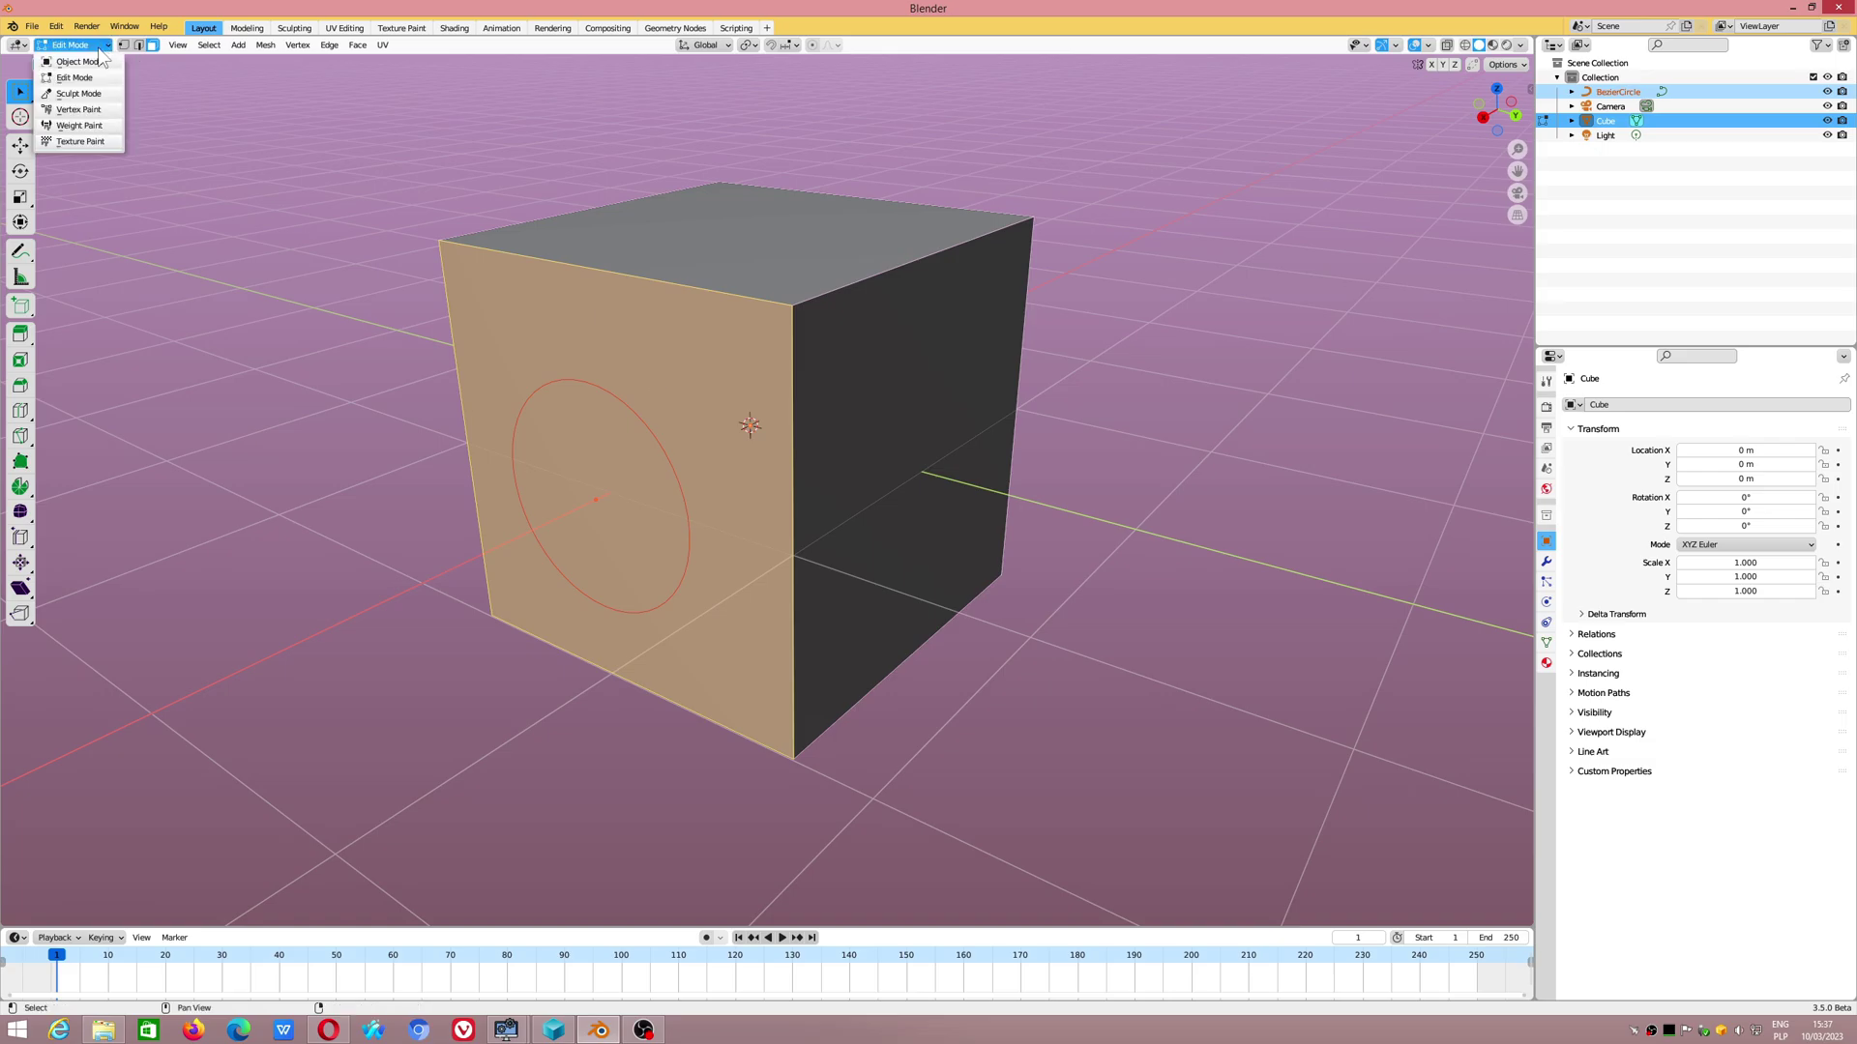
pyautogui.moveTo(411, 402)
pyautogui.mouseDown(button='middle')
pyautogui.moveTo(576, 439)
pyautogui.moveTo(609, 393)
pyautogui.moveTo(837, 383)
pyautogui.mouseUp(button='middle')
pyautogui.click(791, 379)
pyautogui.press('Tab')
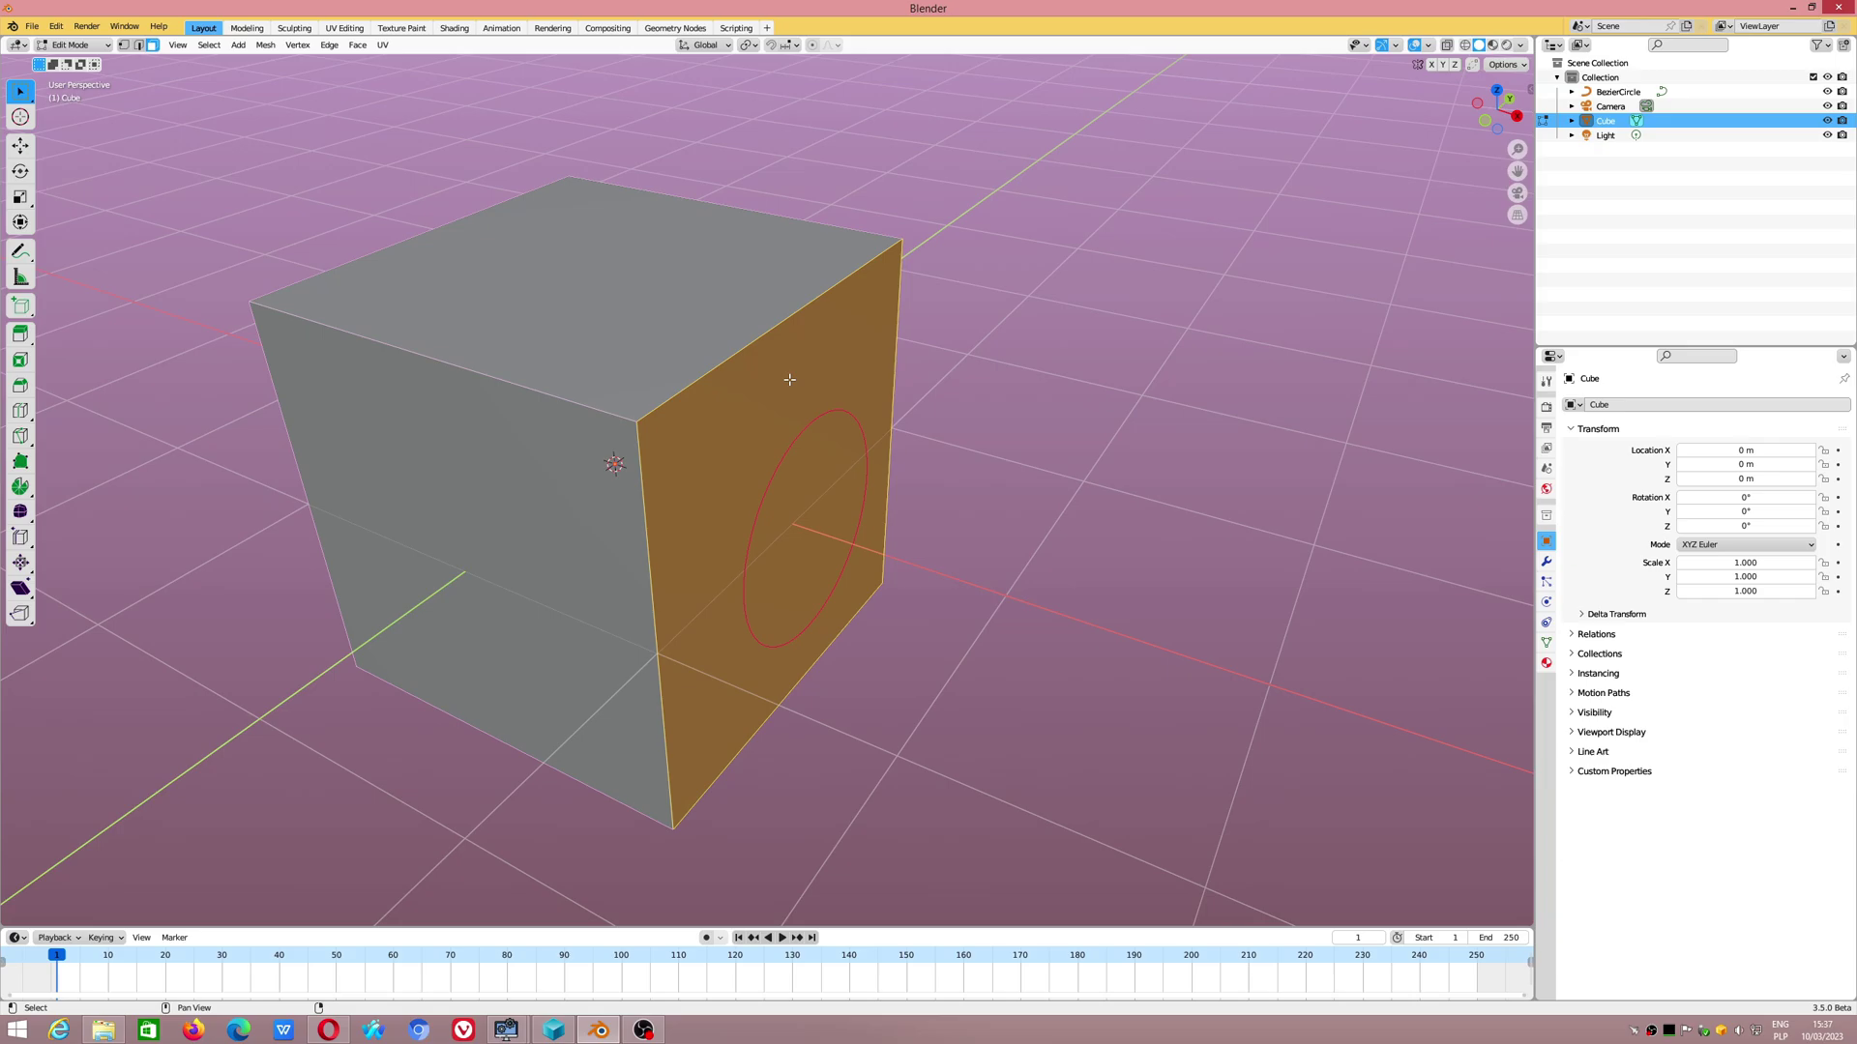
pyautogui.press('x')
pyautogui.click(817, 411)
pyautogui.moveTo(797, 419); pyautogui.dragTo(857, 485, button='middle')
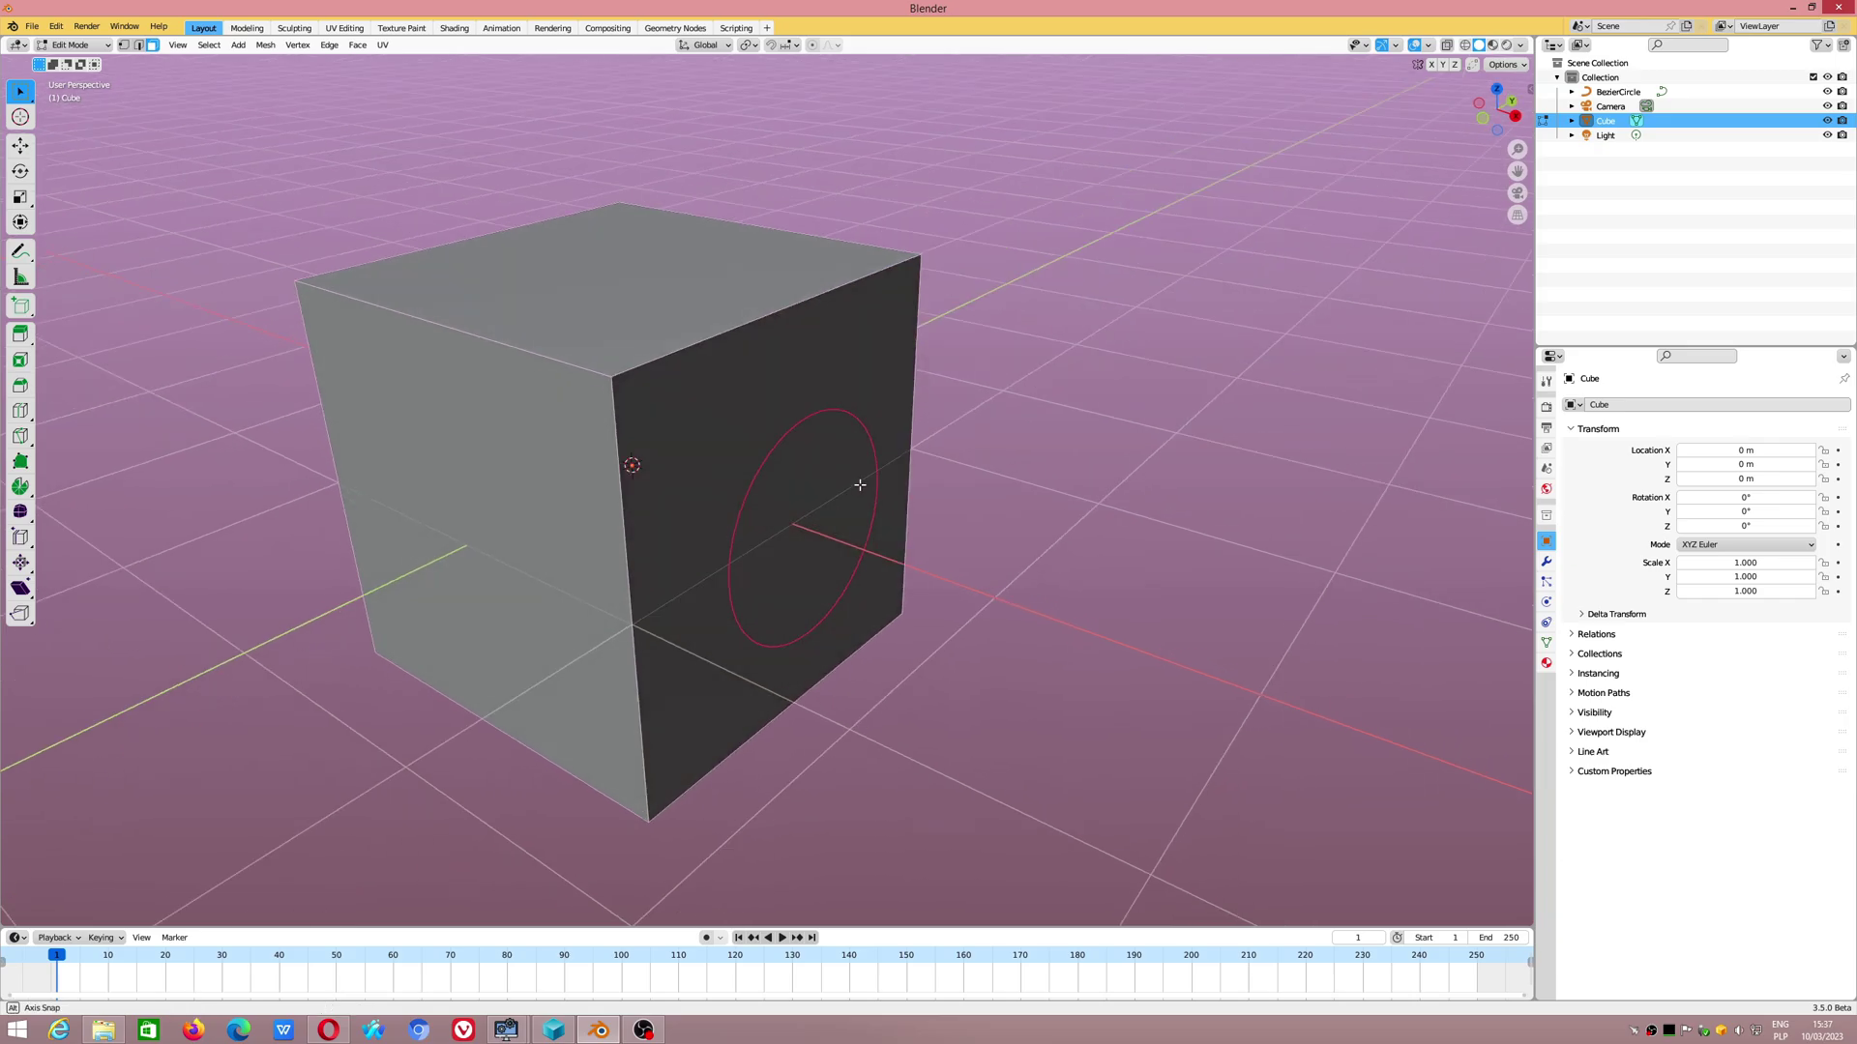
# Step: Select the Bezier circle, then the cube as active, and enter the cube's Edit Mode
pyautogui.click(72, 45)
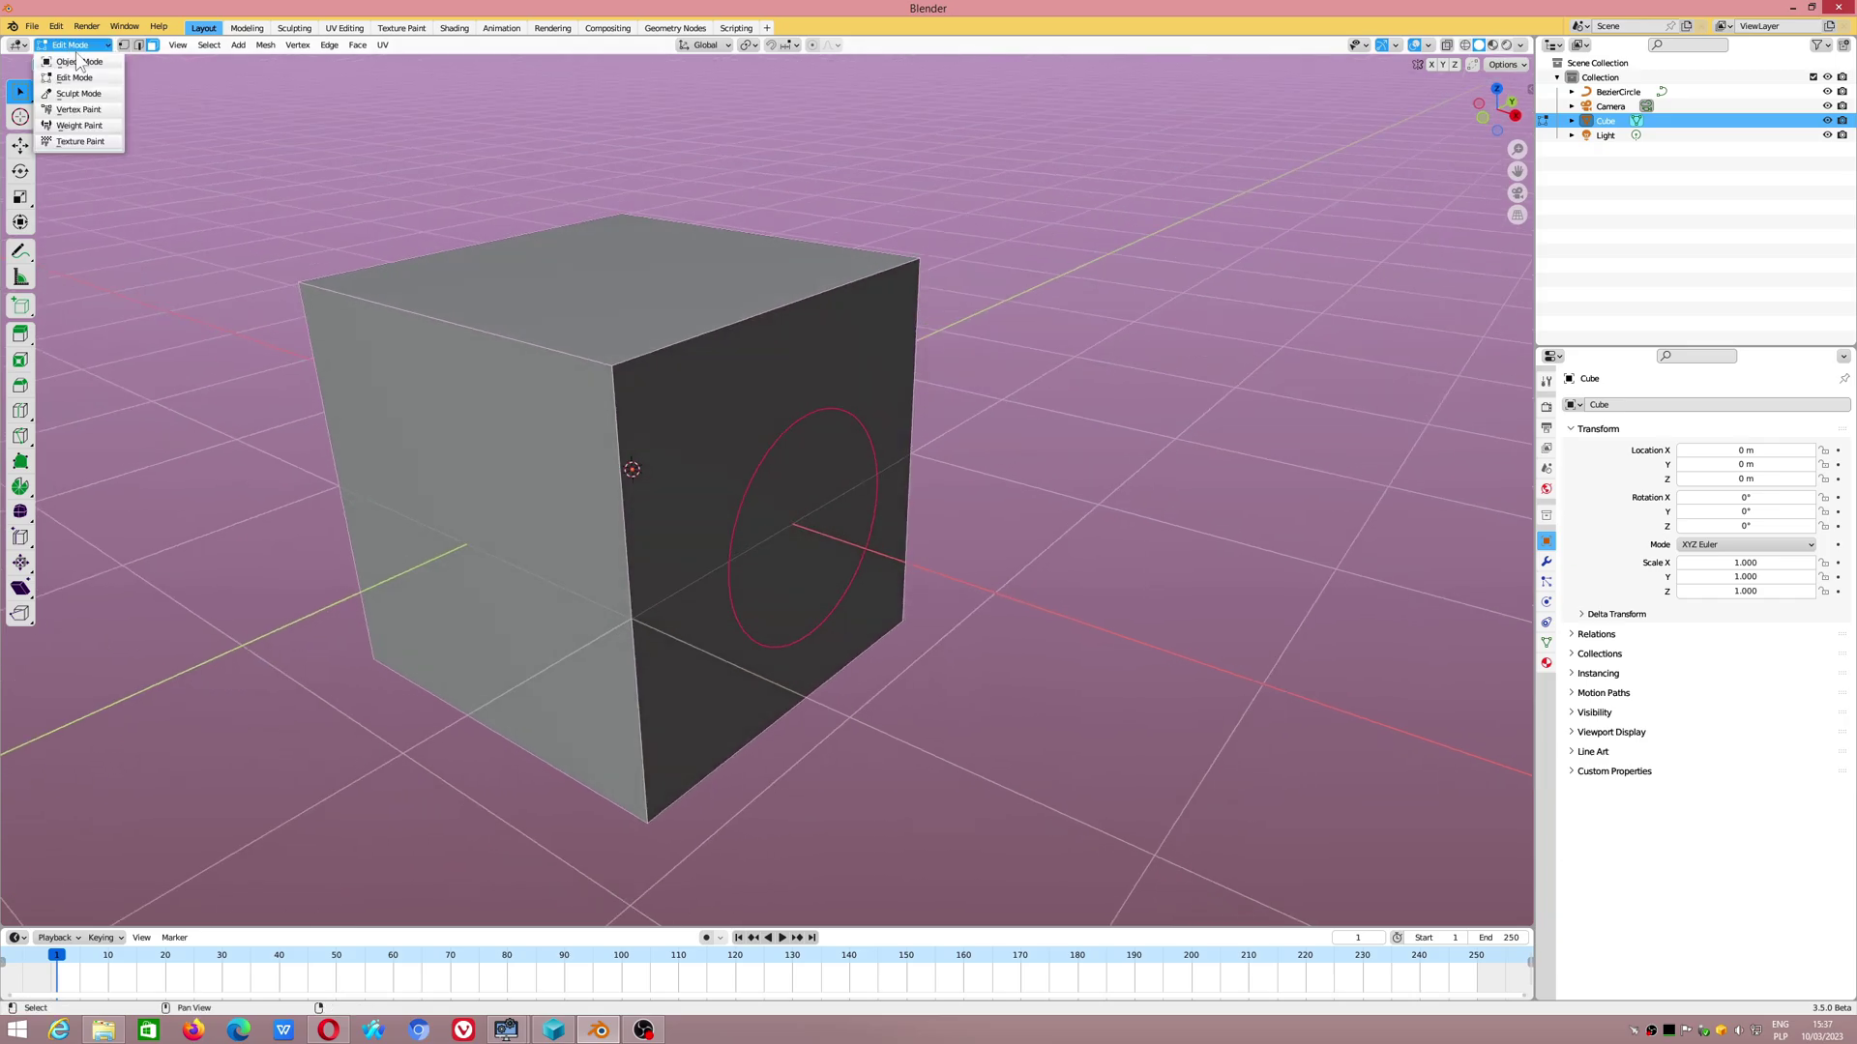
pyautogui.click(864, 430)
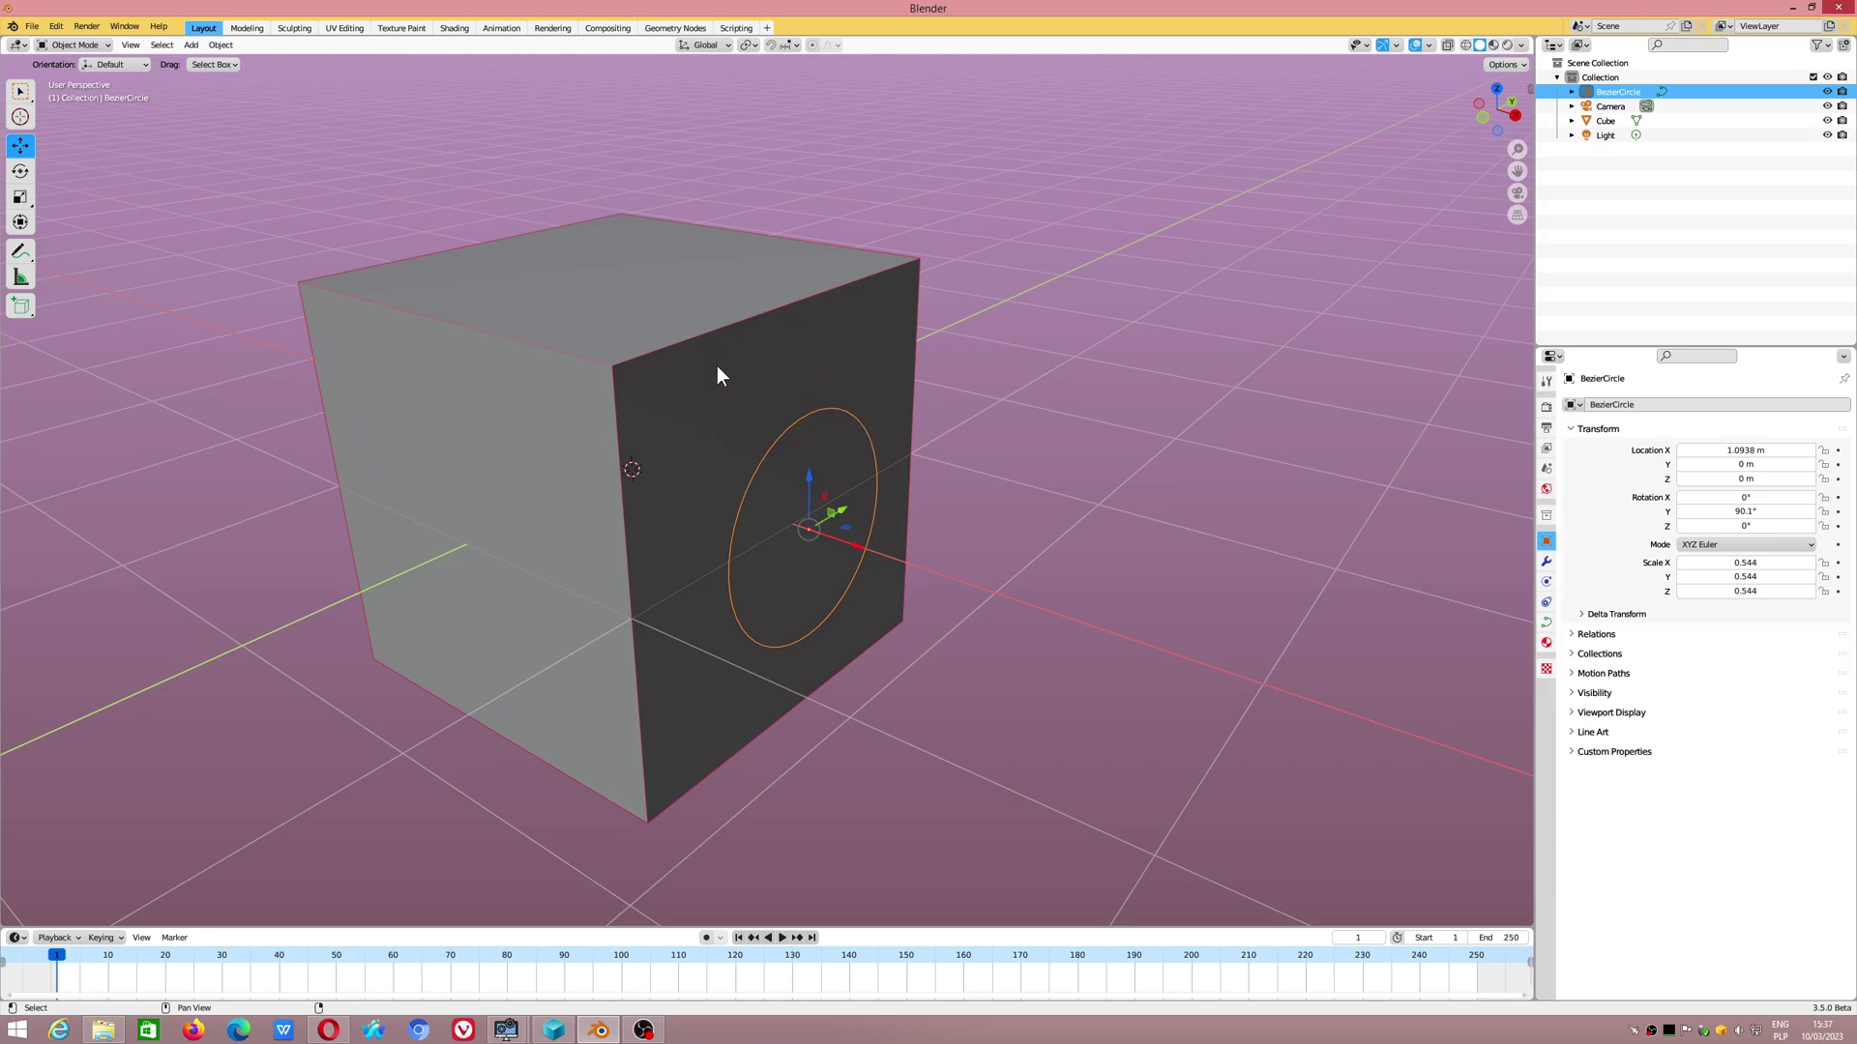
pyautogui.click(739, 373)
pyautogui.click(821, 407)
pyautogui.click(660, 377)
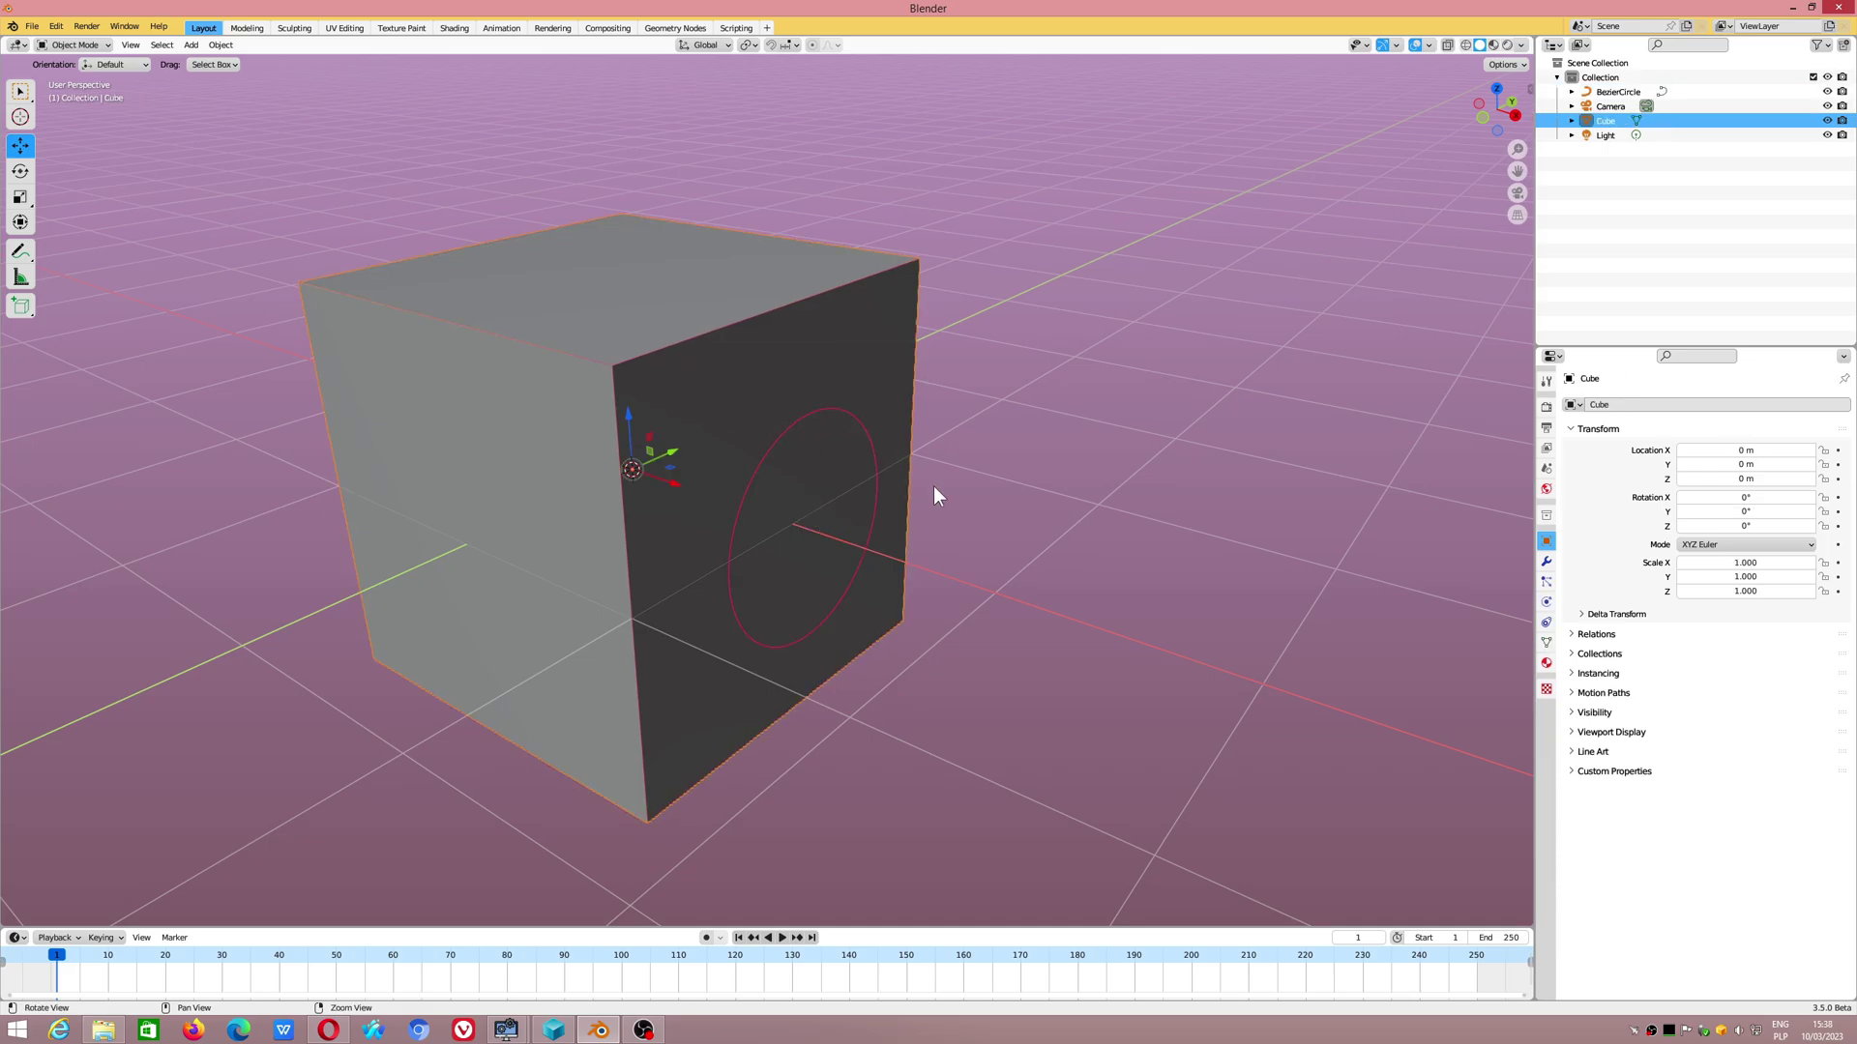
pyautogui.moveTo(855, 416); pyautogui.dragTo(928, 477, button='middle')
pyautogui.click(874, 434)
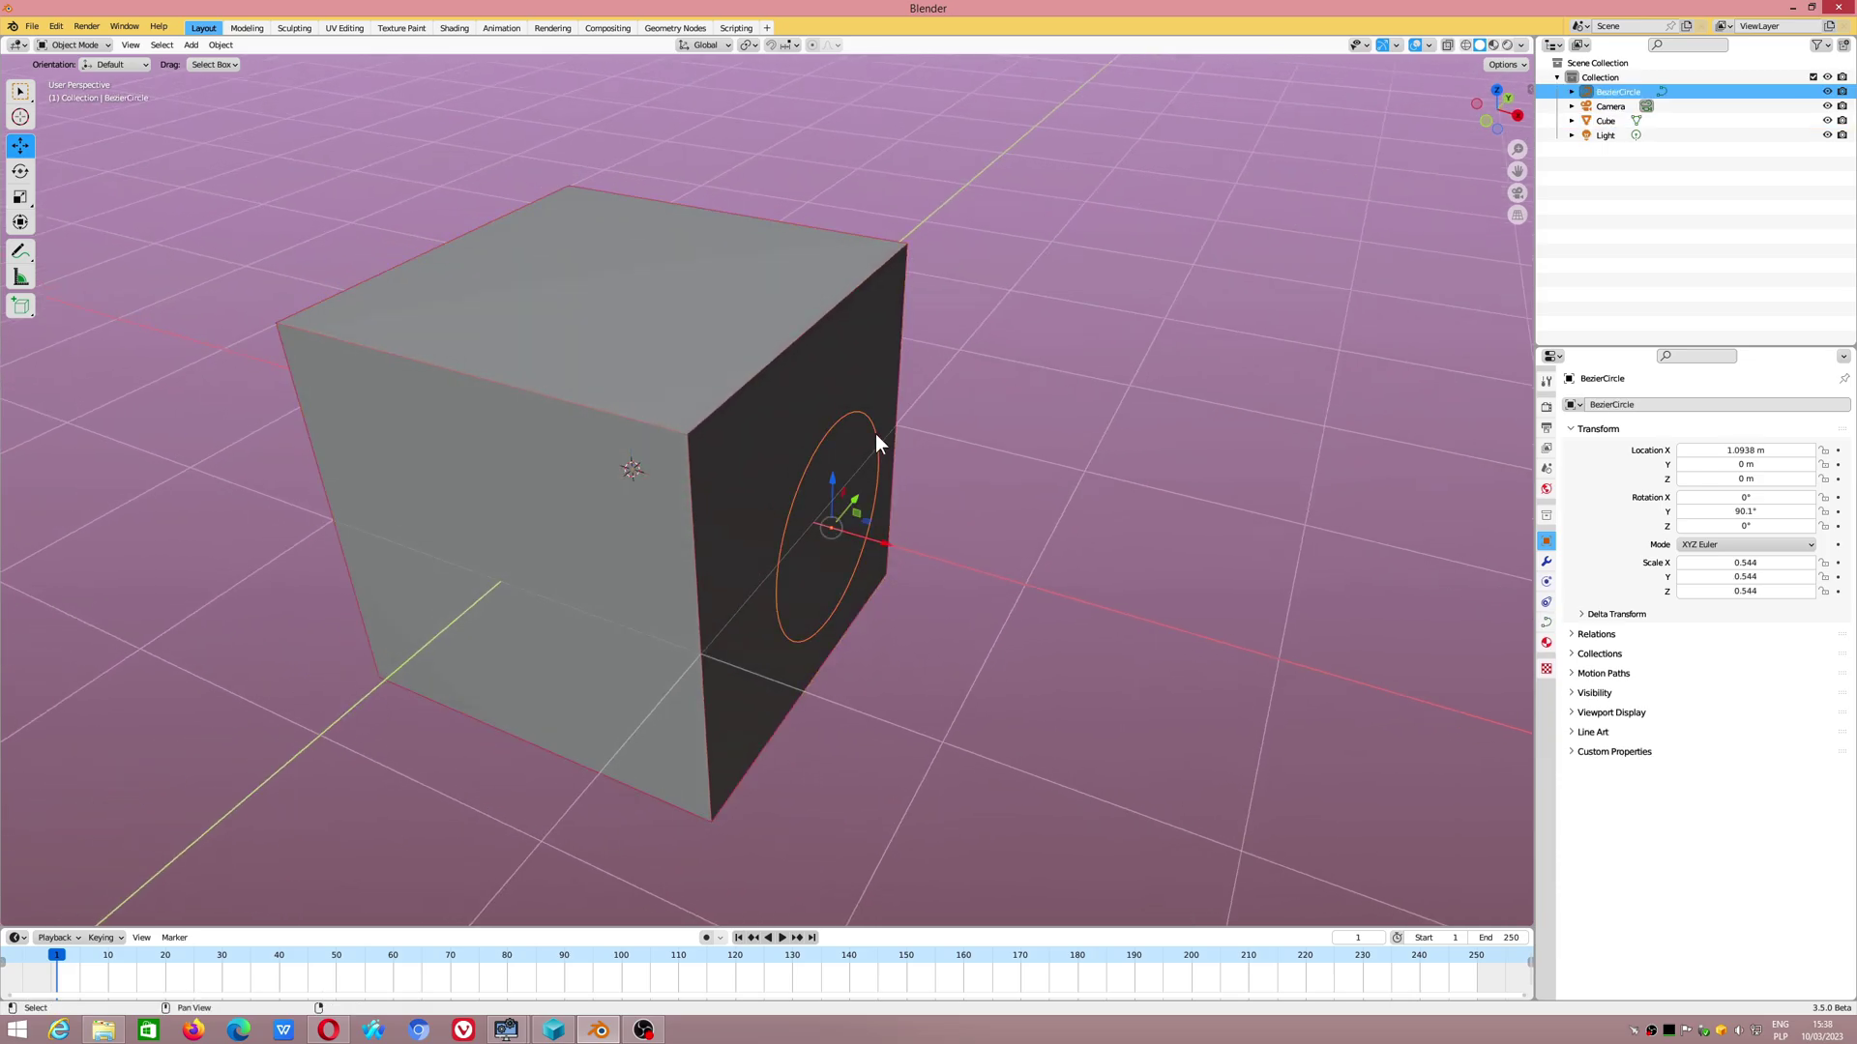
pyautogui.keyDown('shift'); pyautogui.click(819, 373); pyautogui.keyUp('shift')
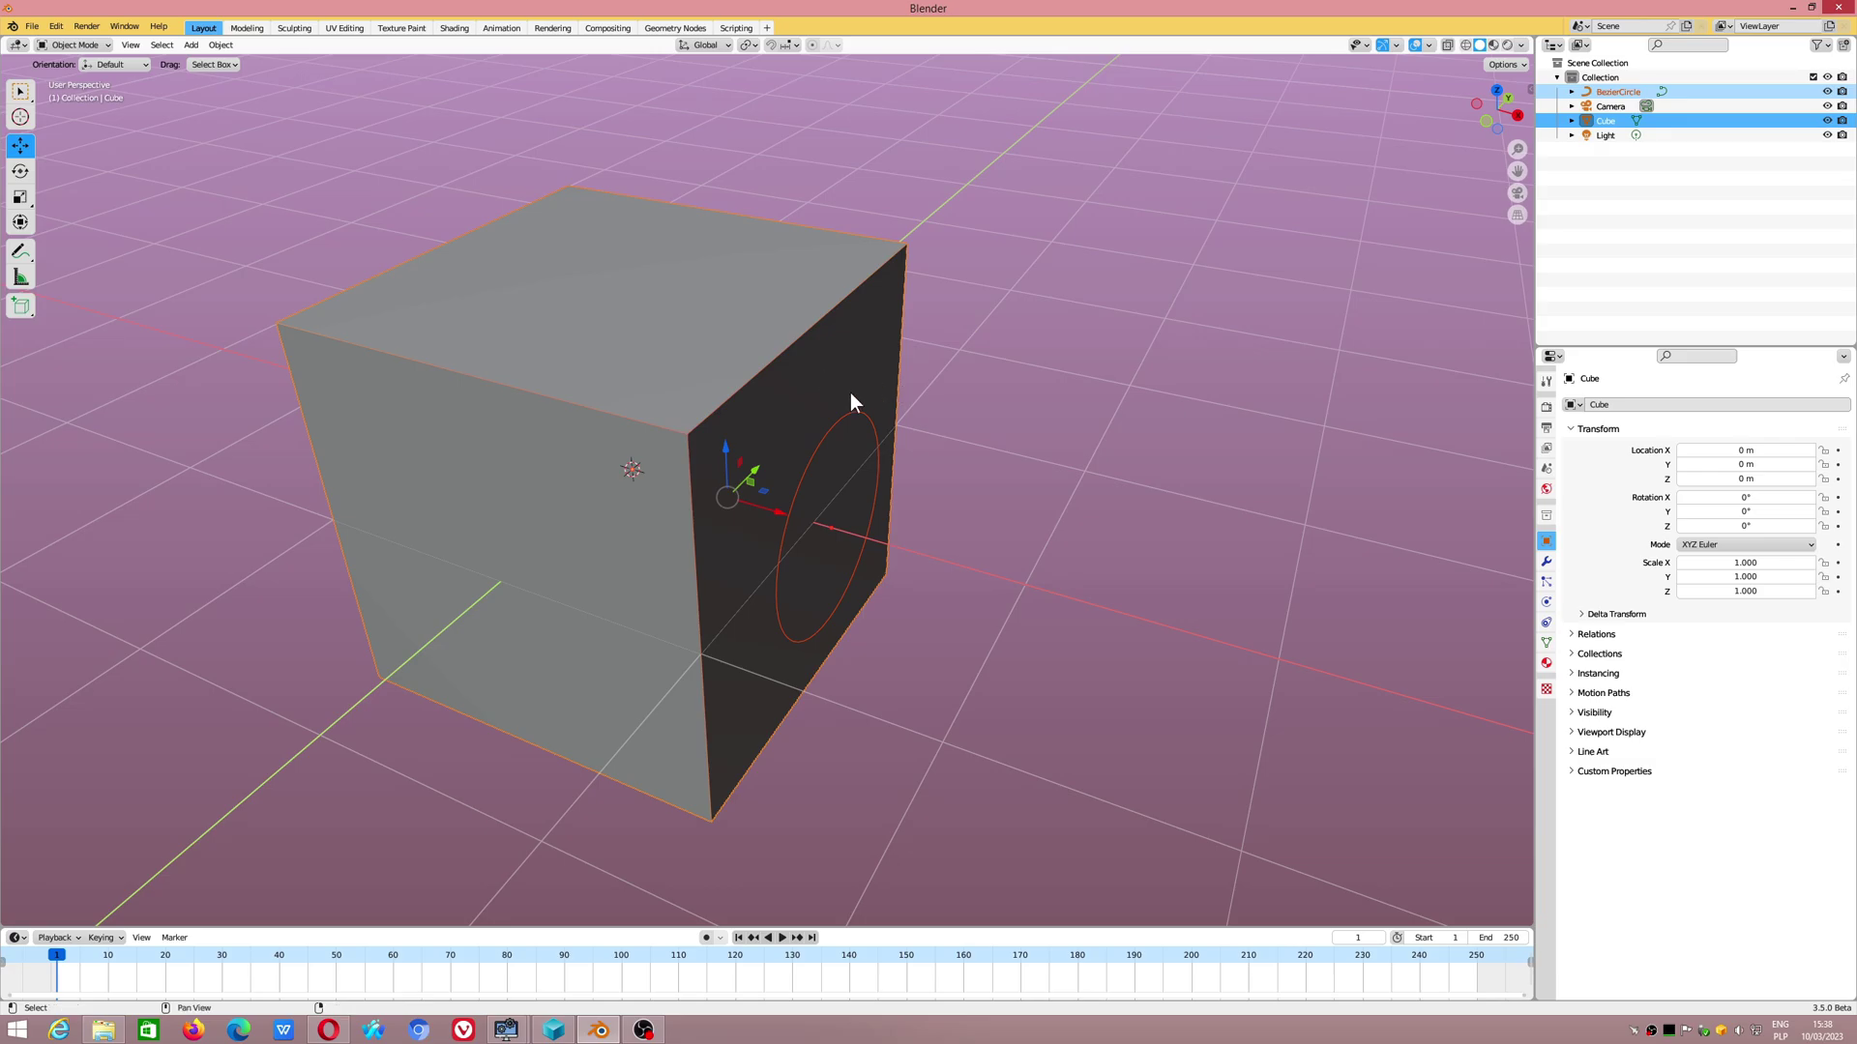
pyautogui.press('Tab')
# Step: Select the face behind the circle and re-add BezierCircle from the Outliner
pyautogui.click(811, 414)
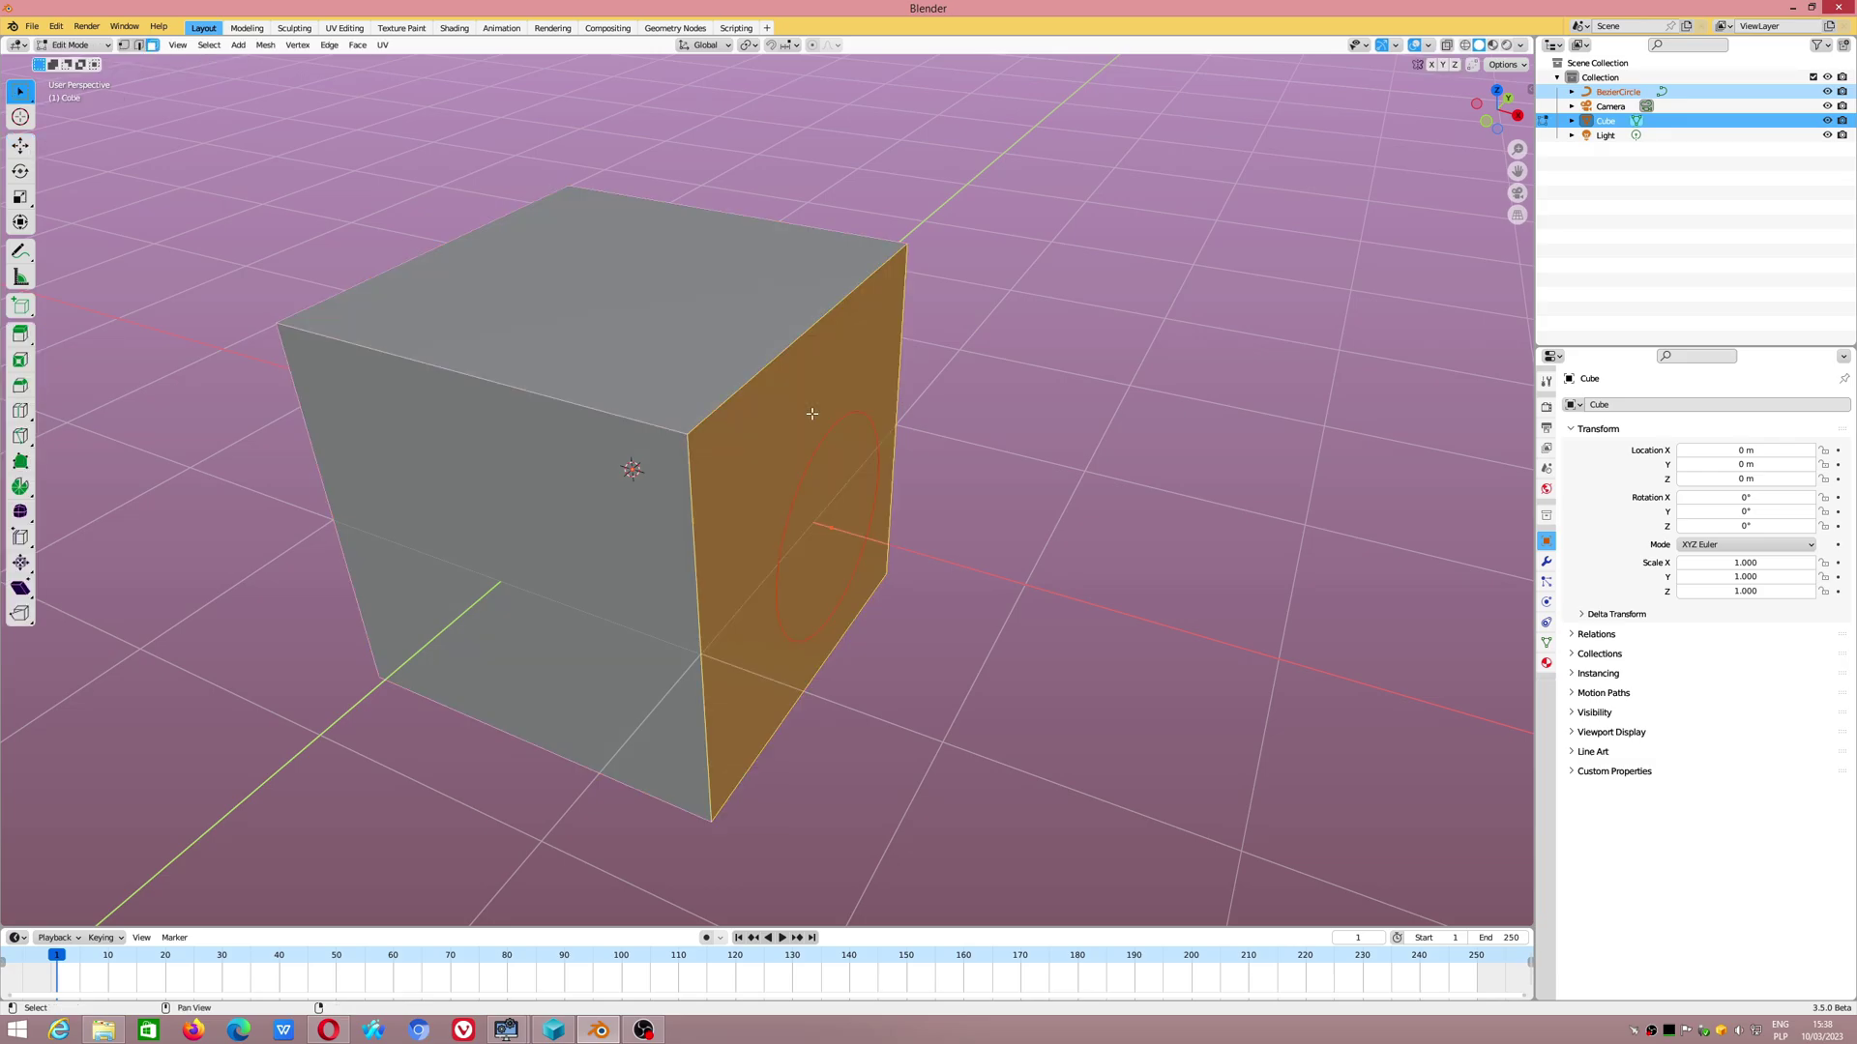
pyautogui.moveTo(811, 414); pyautogui.dragTo(788, 430, button='middle')
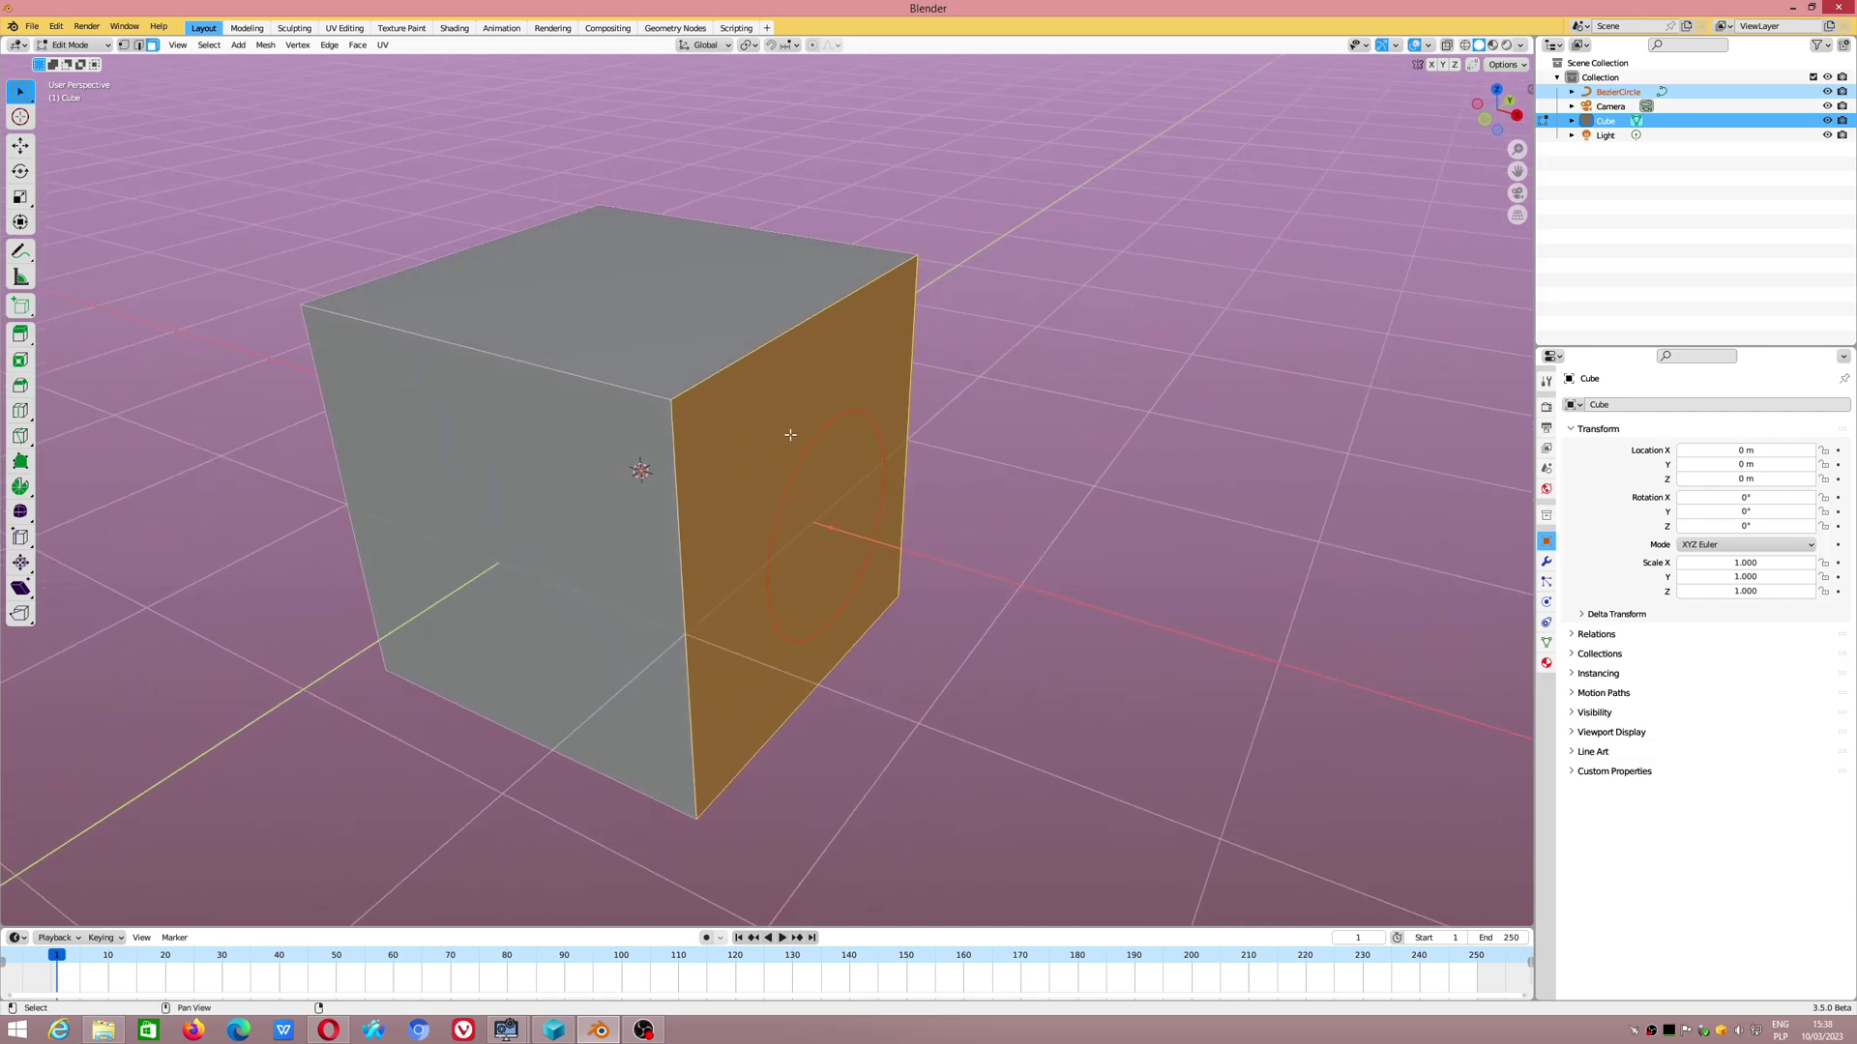
pyautogui.click(1610, 124)
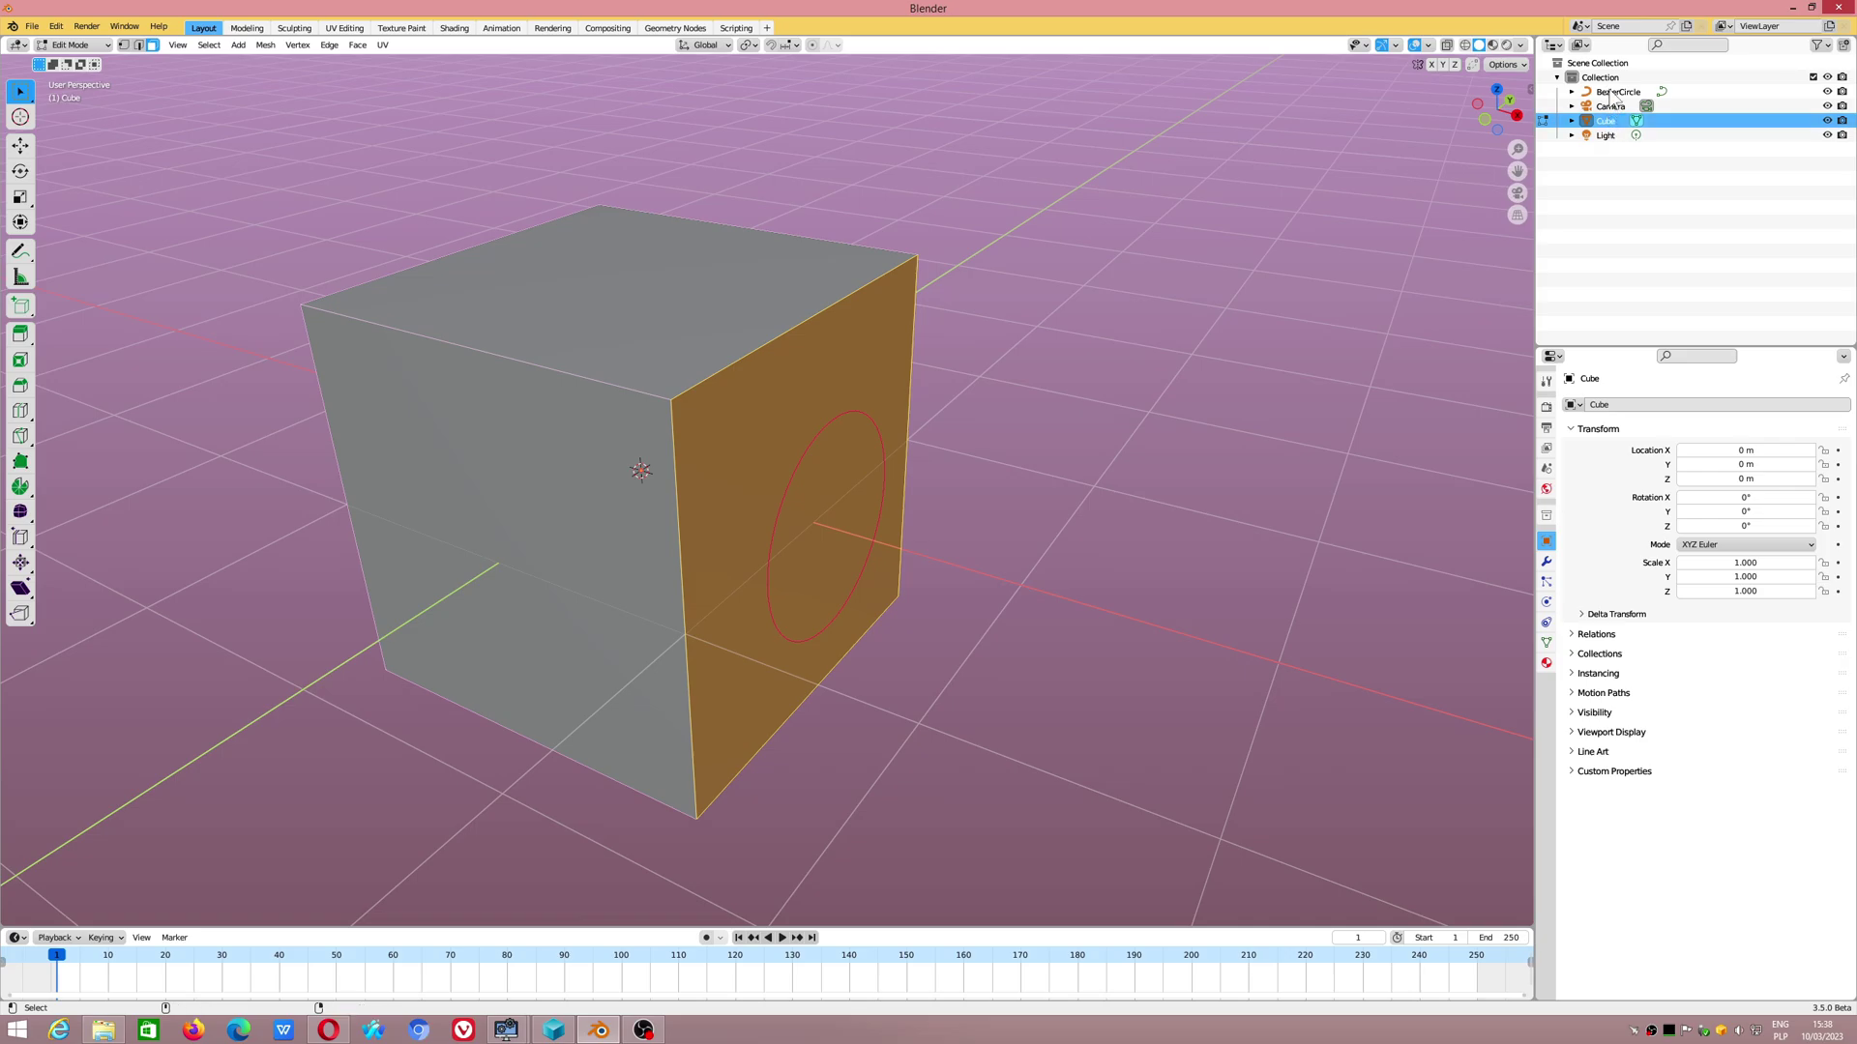
pyautogui.keyDown('ctrl'); pyautogui.click(1609, 93); pyautogui.keyUp('ctrl')
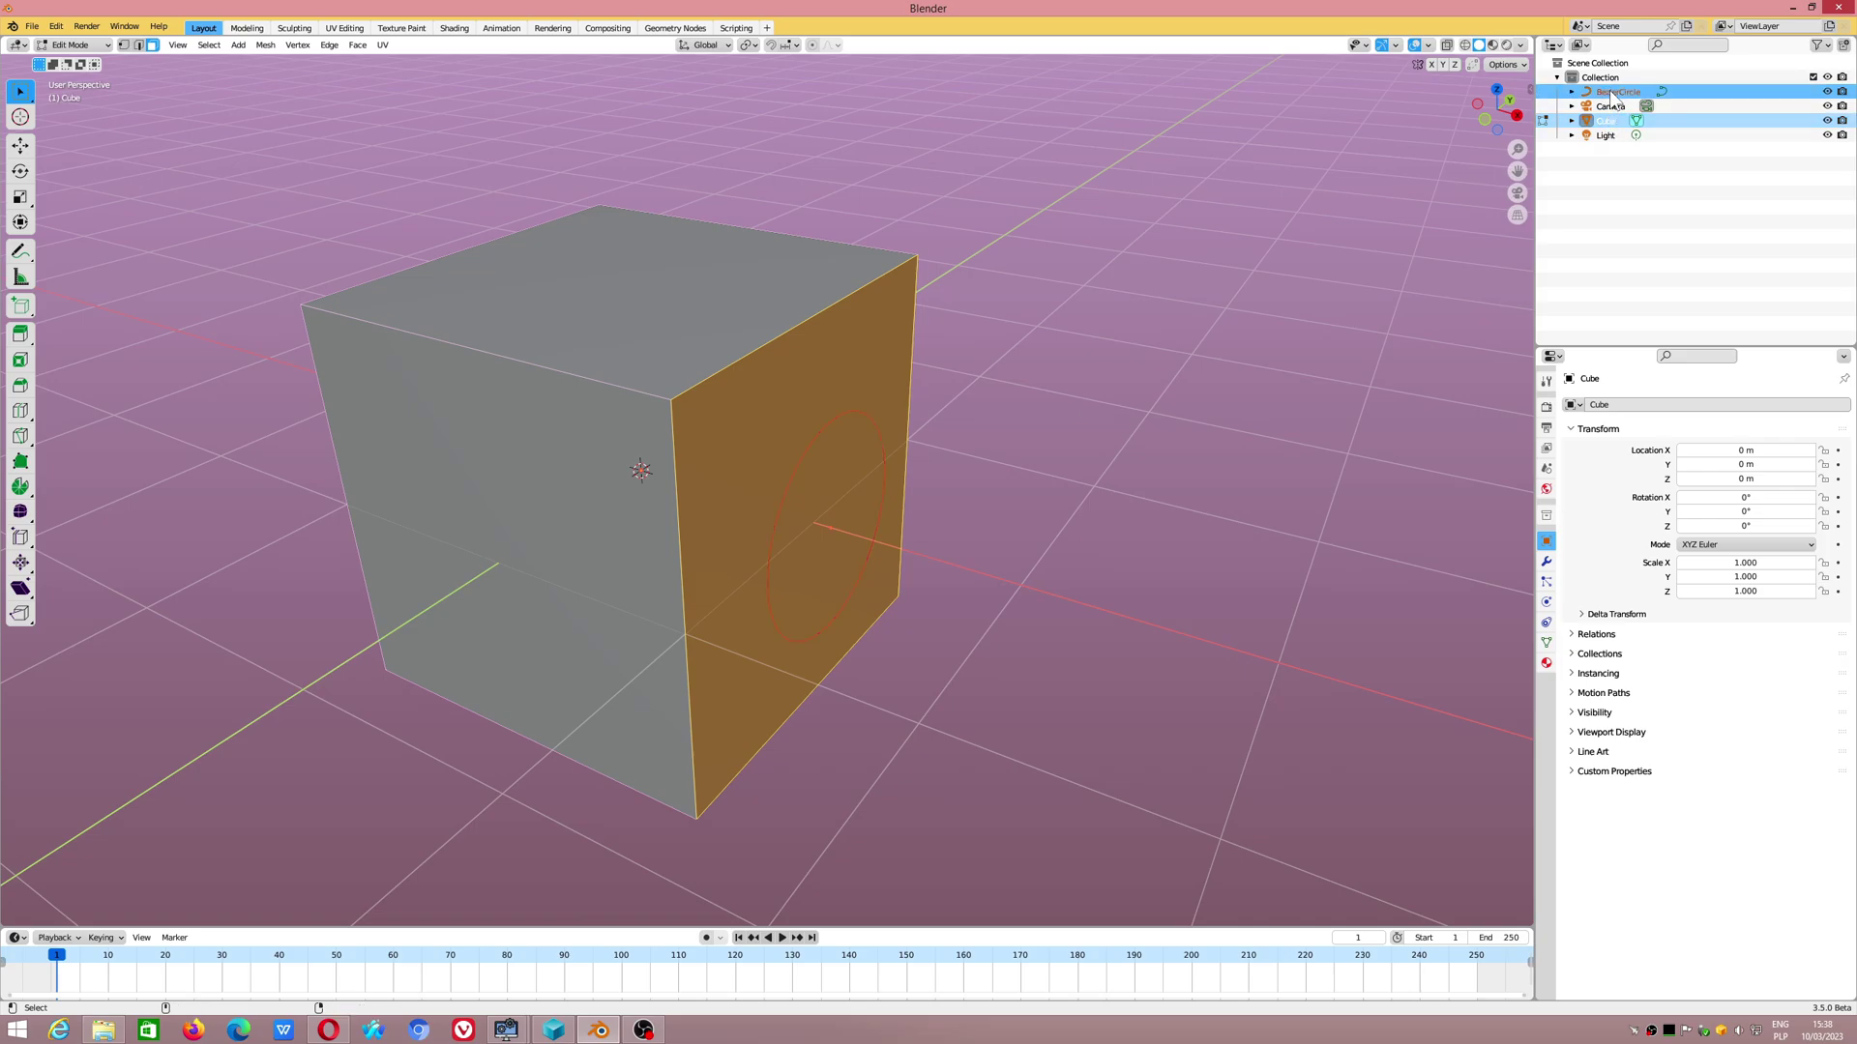
pyautogui.moveTo(1343, 240)
pyautogui.mouseDown(button='middle')
pyautogui.moveTo(1059, 416)
pyautogui.moveTo(1063, 436)
pyautogui.moveTo(1321, 150)
pyautogui.mouseUp(button='middle')
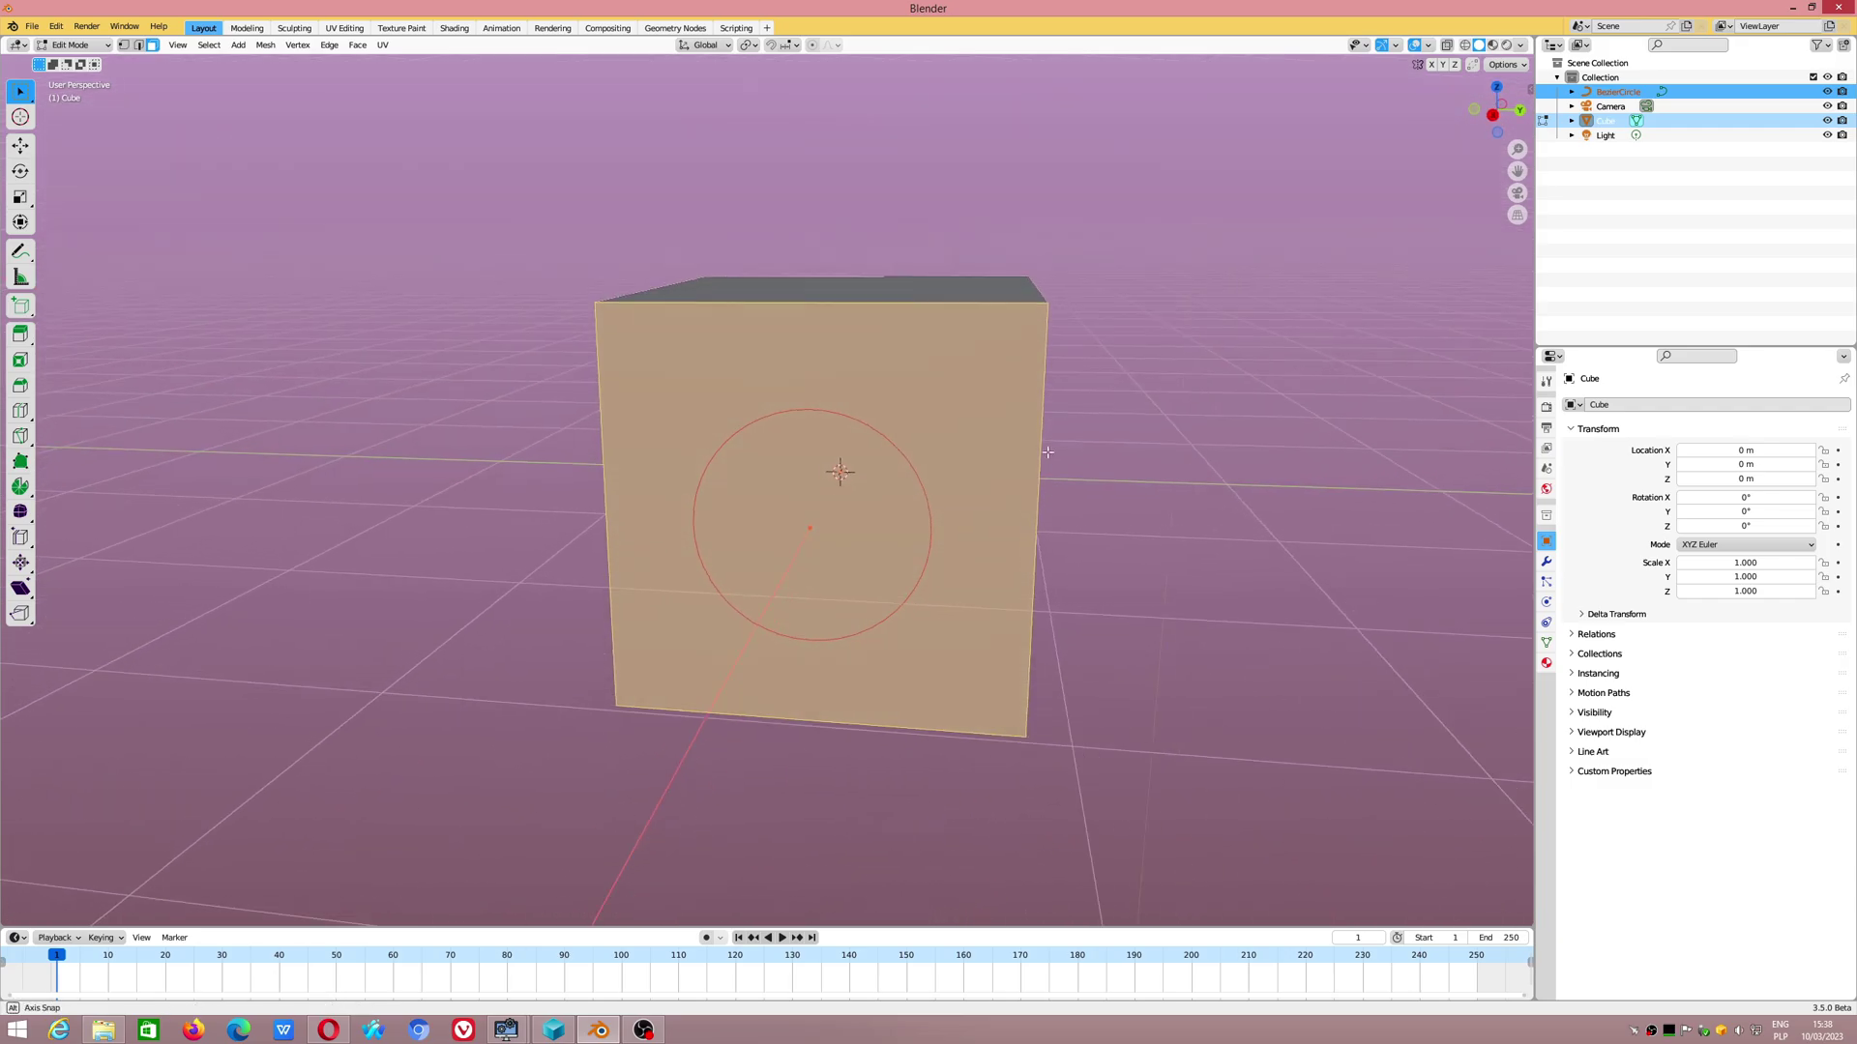
# Step: Switch to an orthographic right view and move the circle over the cube's upper-left corner
pyautogui.click(1493, 116)
pyautogui.press('KP_5')
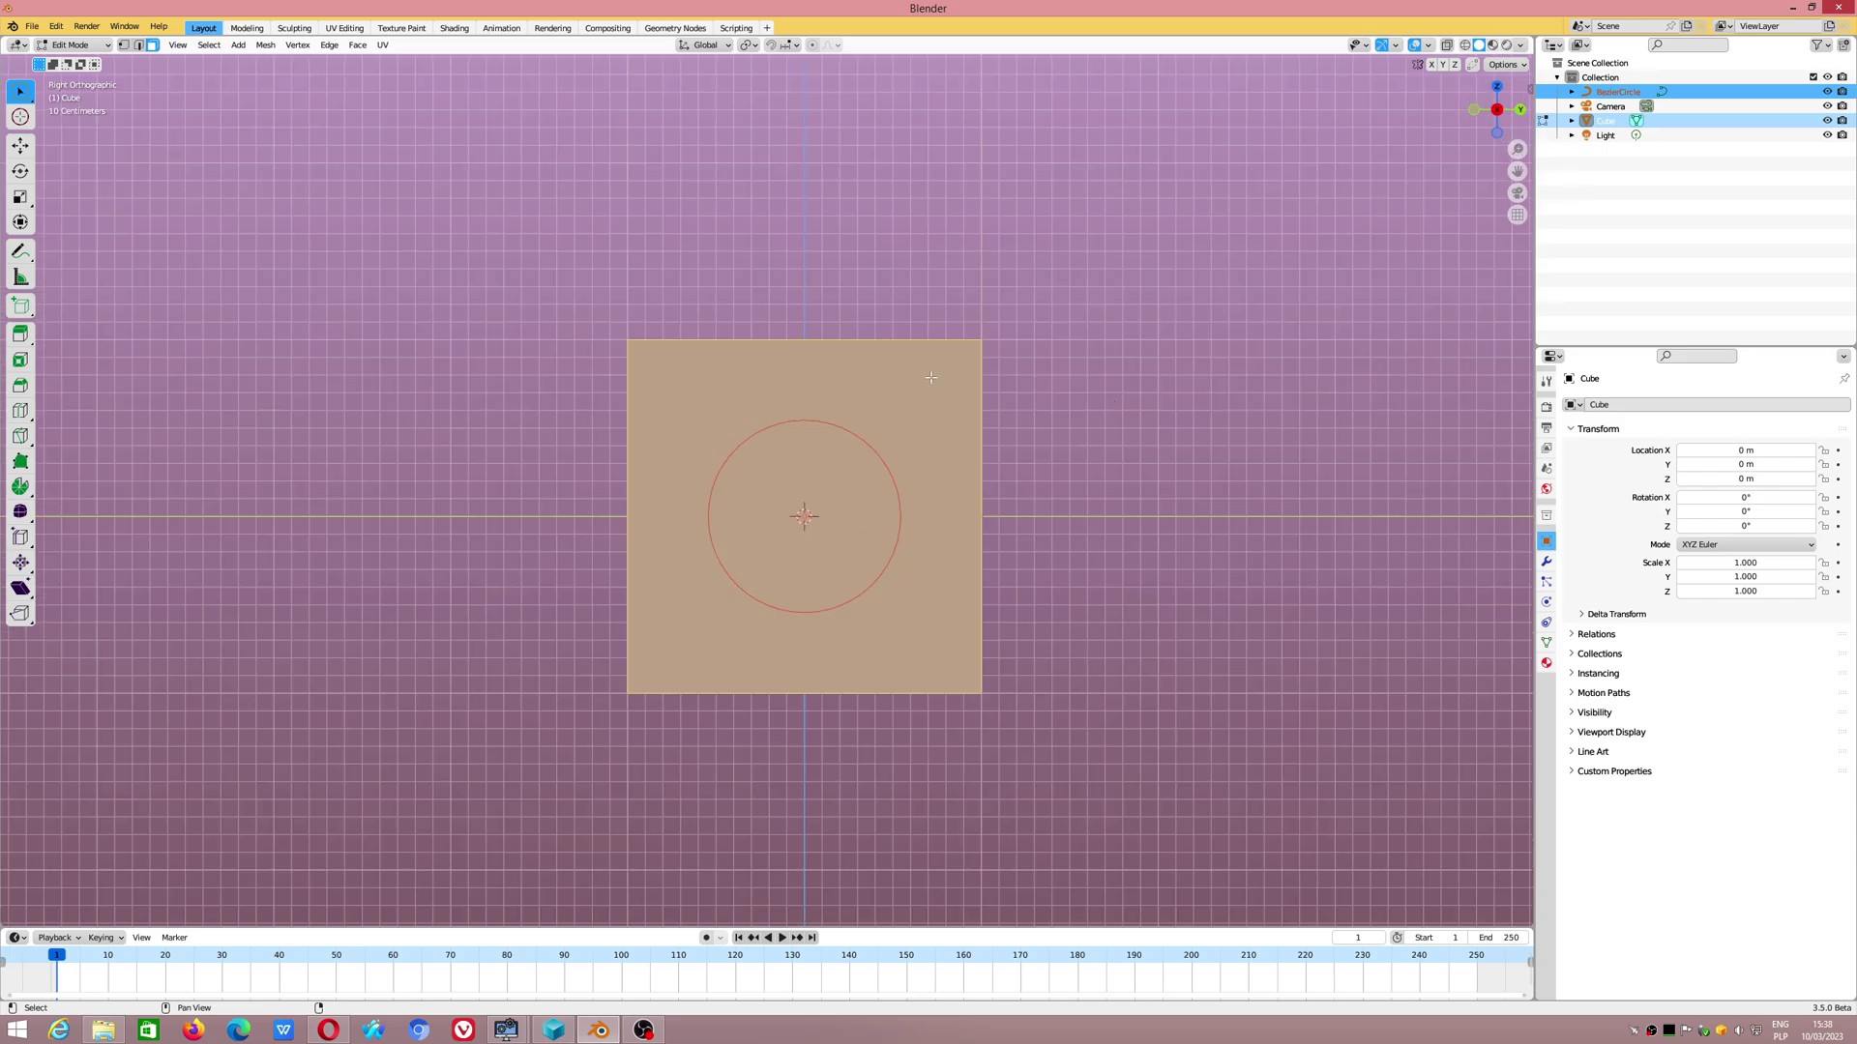
pyautogui.scroll(2, 930, 378)
pyautogui.click(1114, 397)
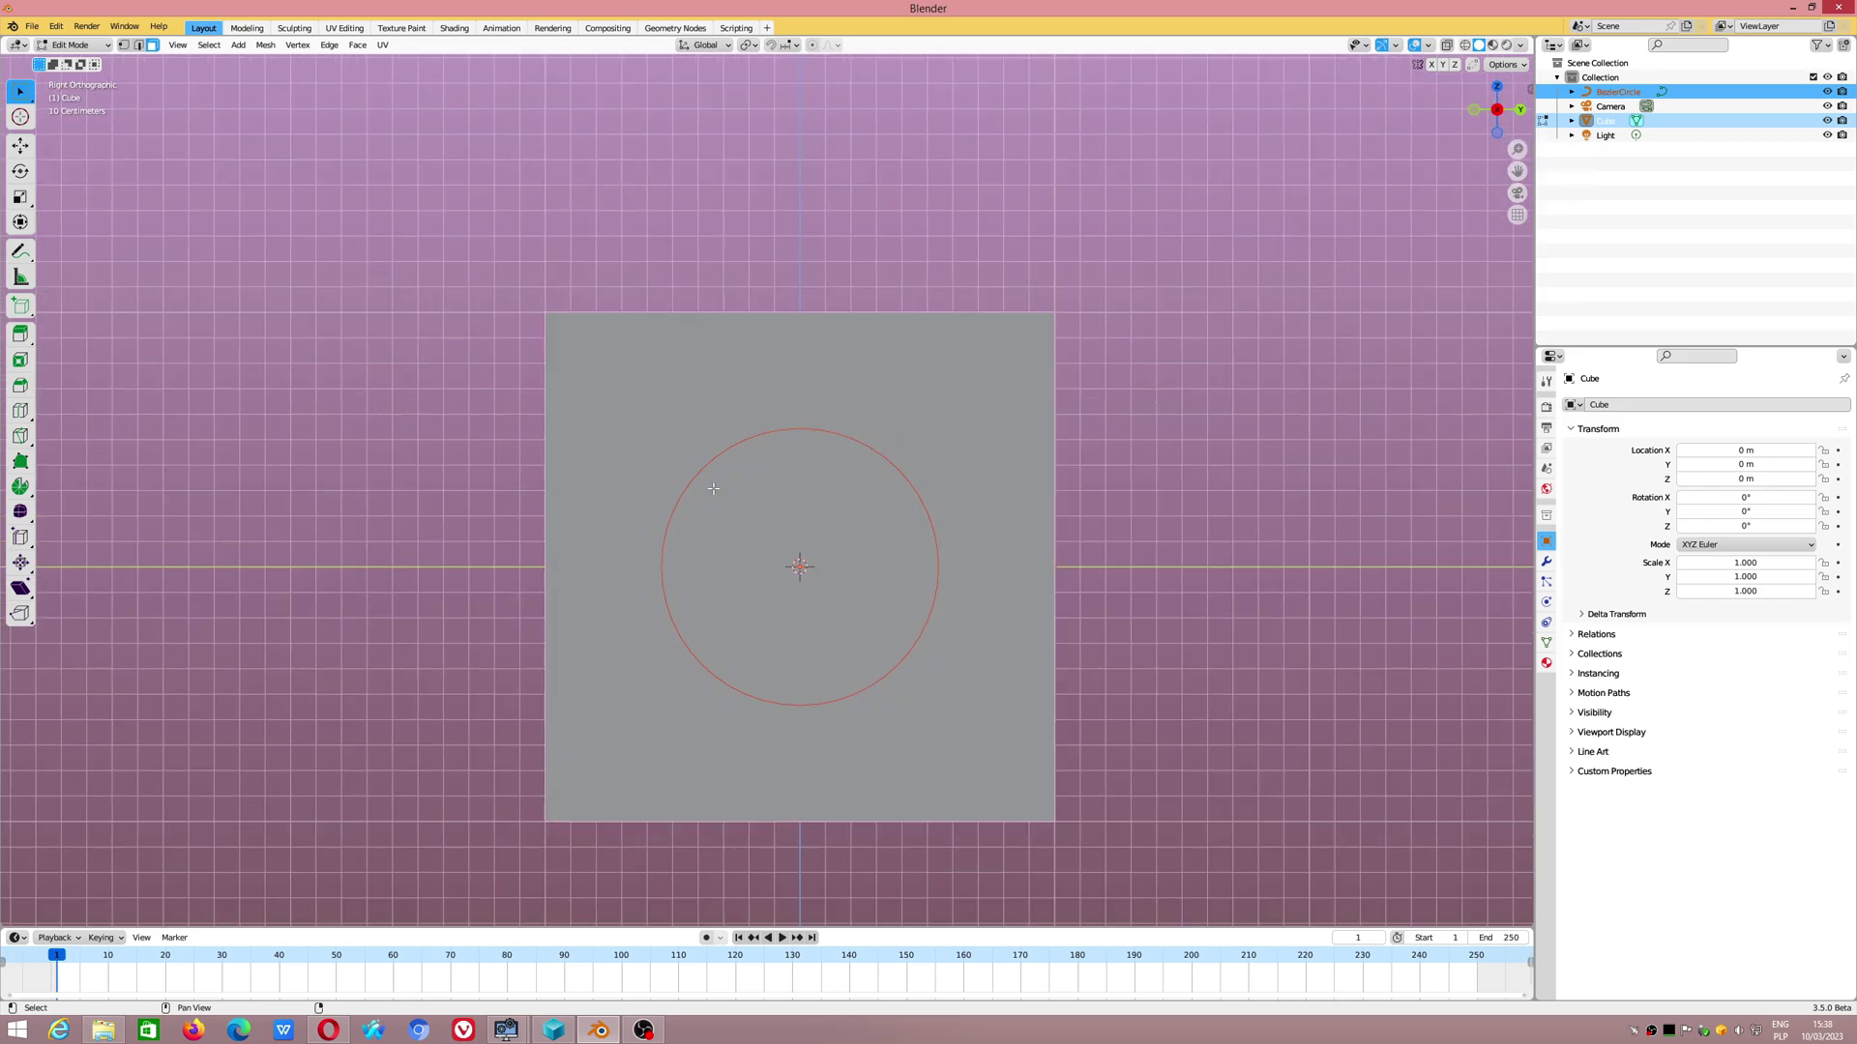
pyautogui.click(71, 43)
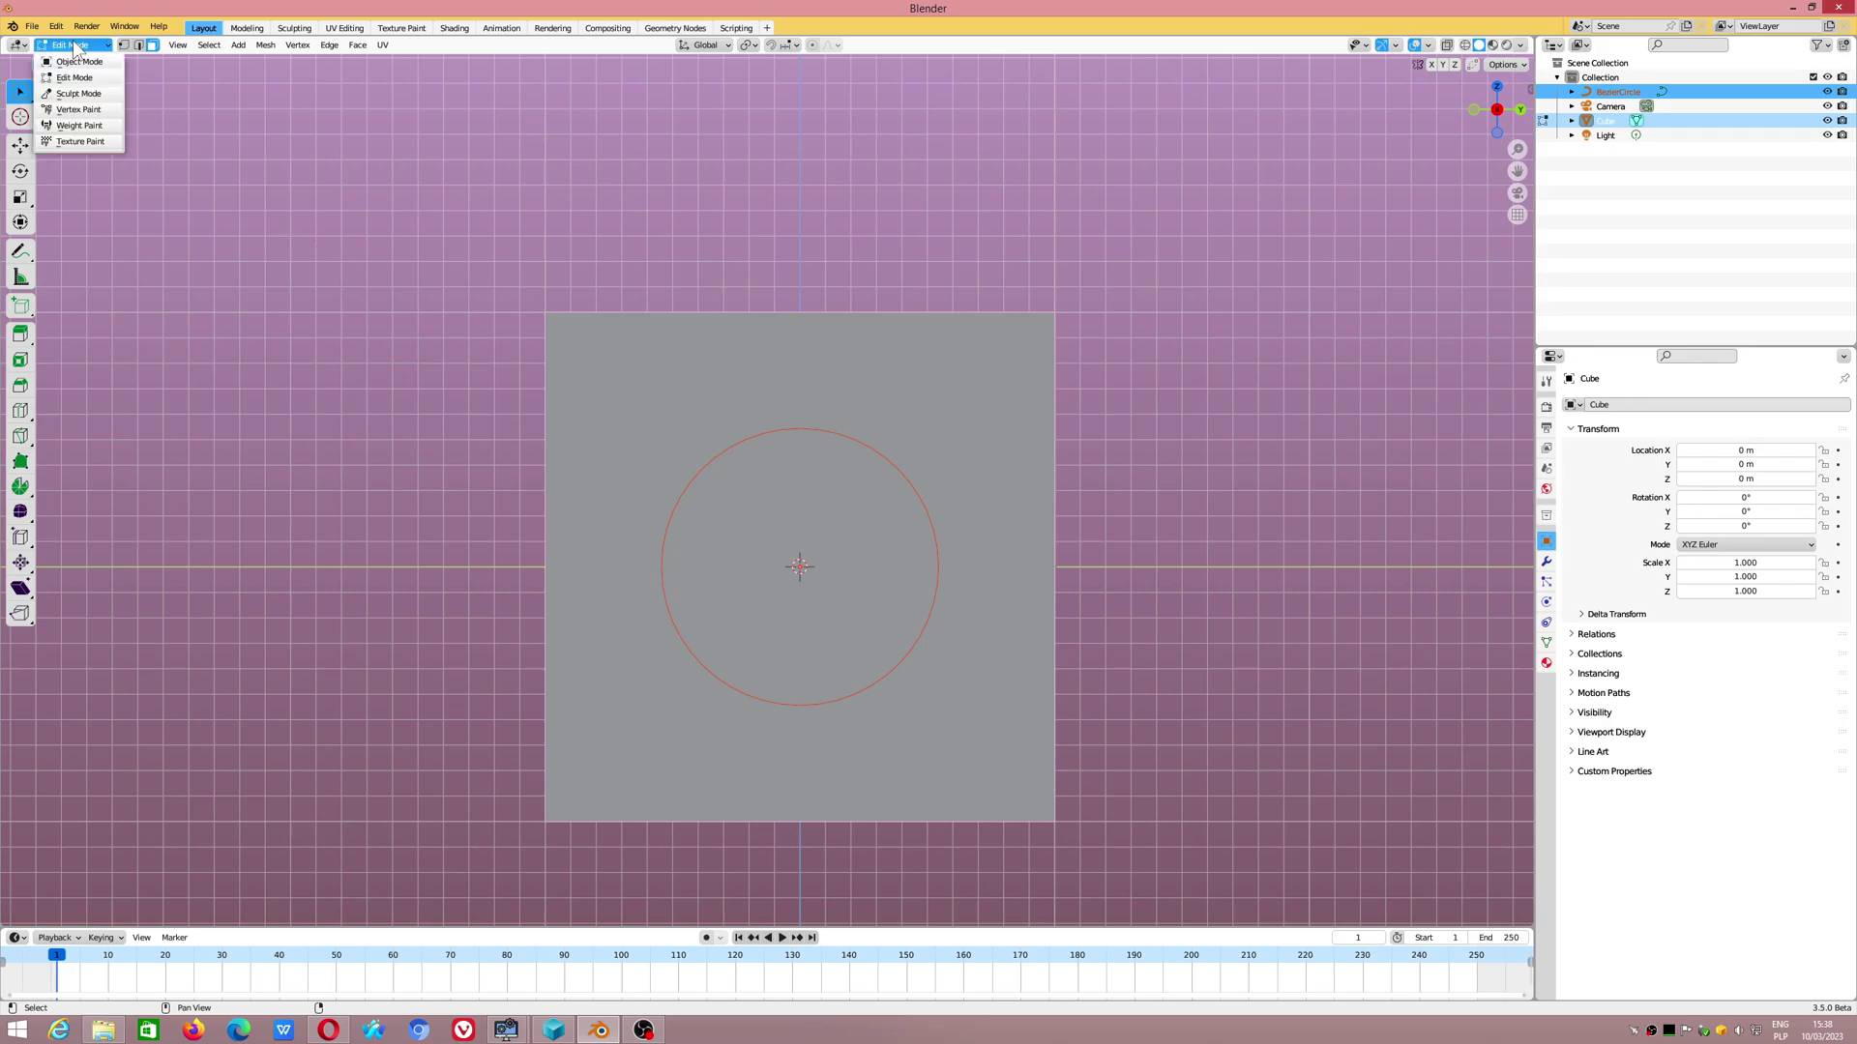
pyautogui.click(716, 471)
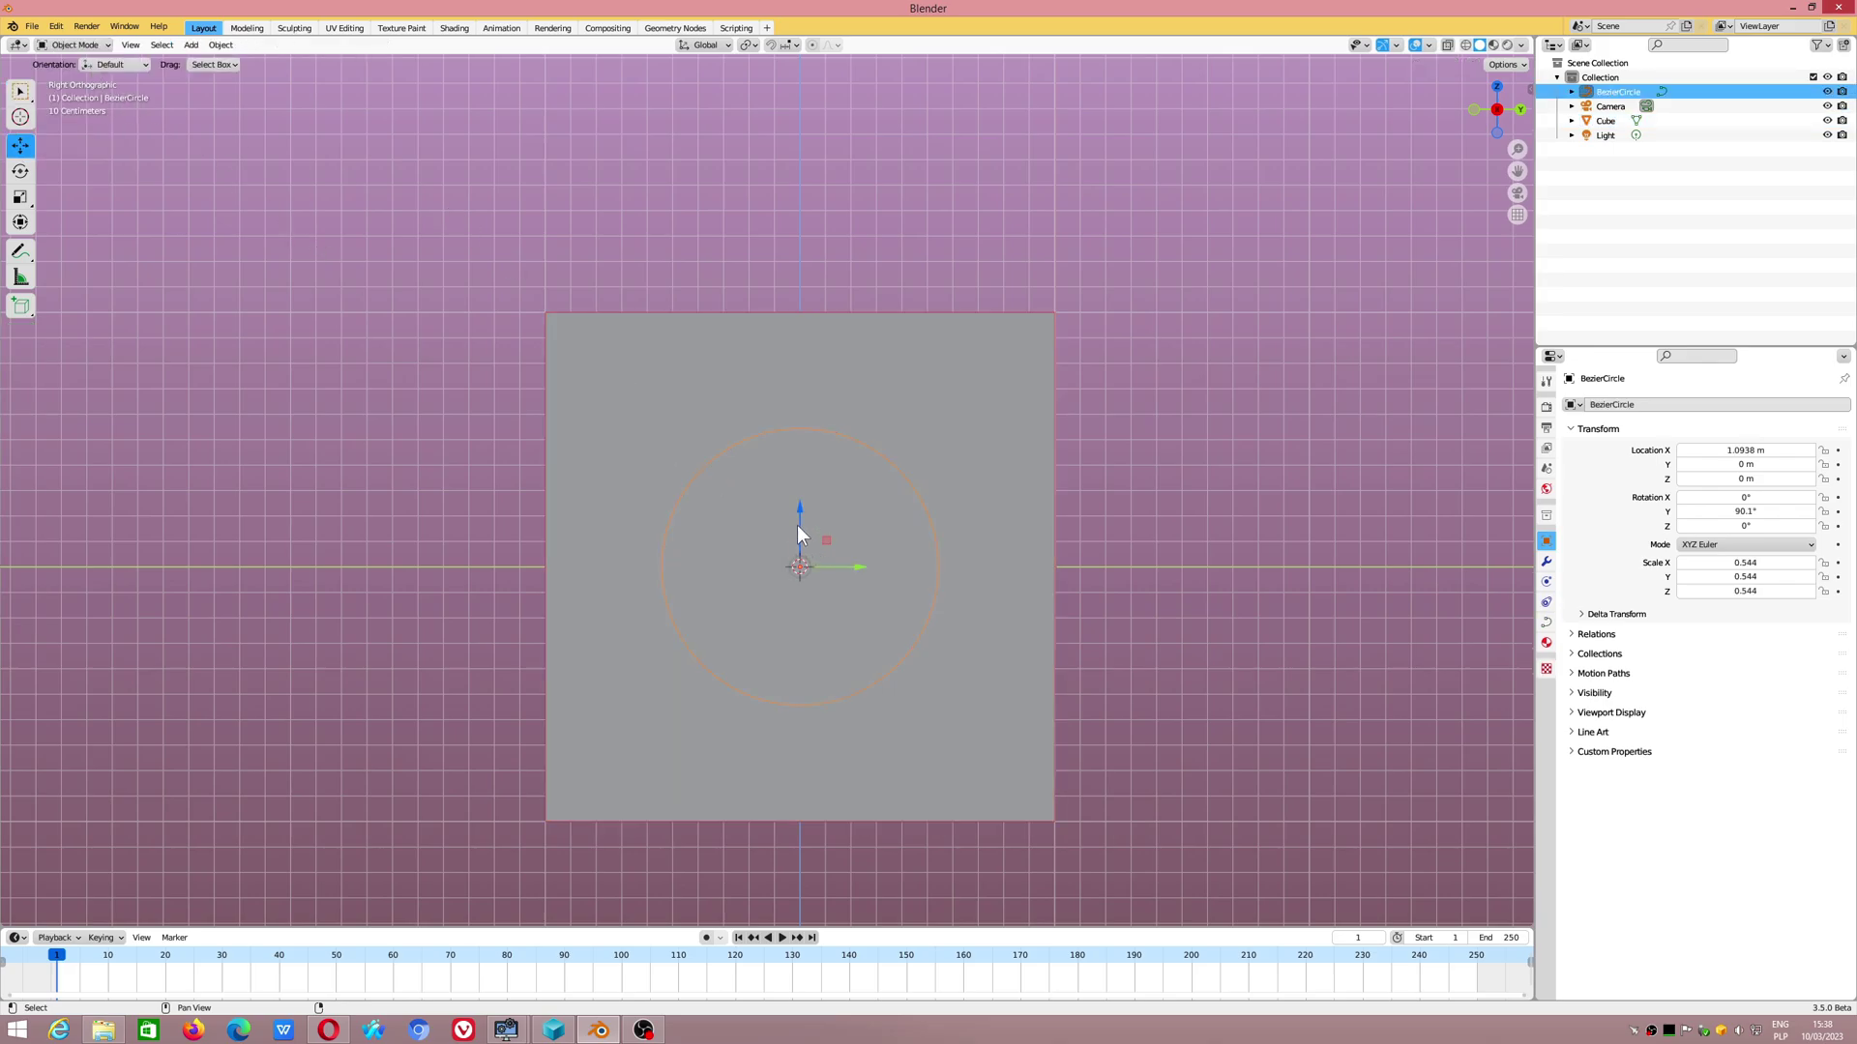
pyautogui.moveTo(796, 525)
pyautogui.mouseDown()
pyautogui.moveTo(797, 362)
pyautogui.moveTo(601, 357)
pyautogui.mouseUp()
pyautogui.click(602, 358)
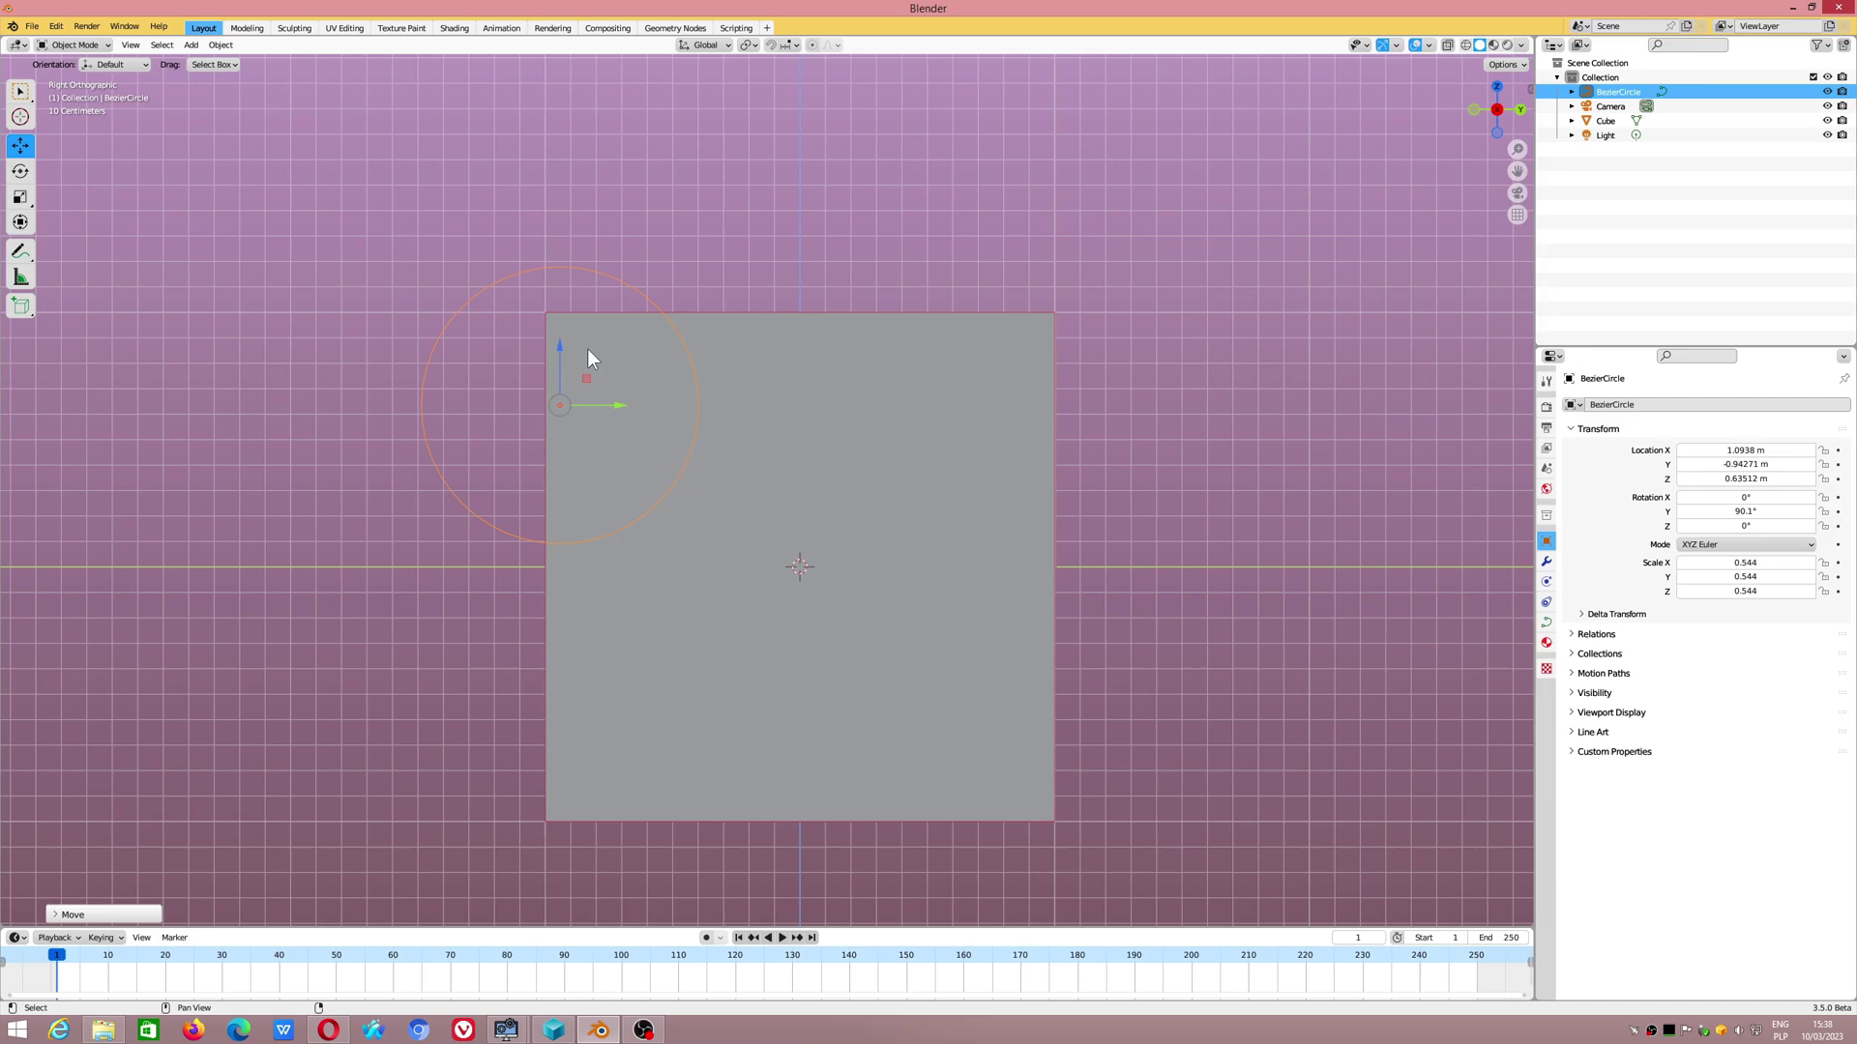
# Step: In the circle's Edit Mode, widen the top point's handles and lower it to flatten the curve
pyautogui.click(71, 43)
pyautogui.click(65, 80)
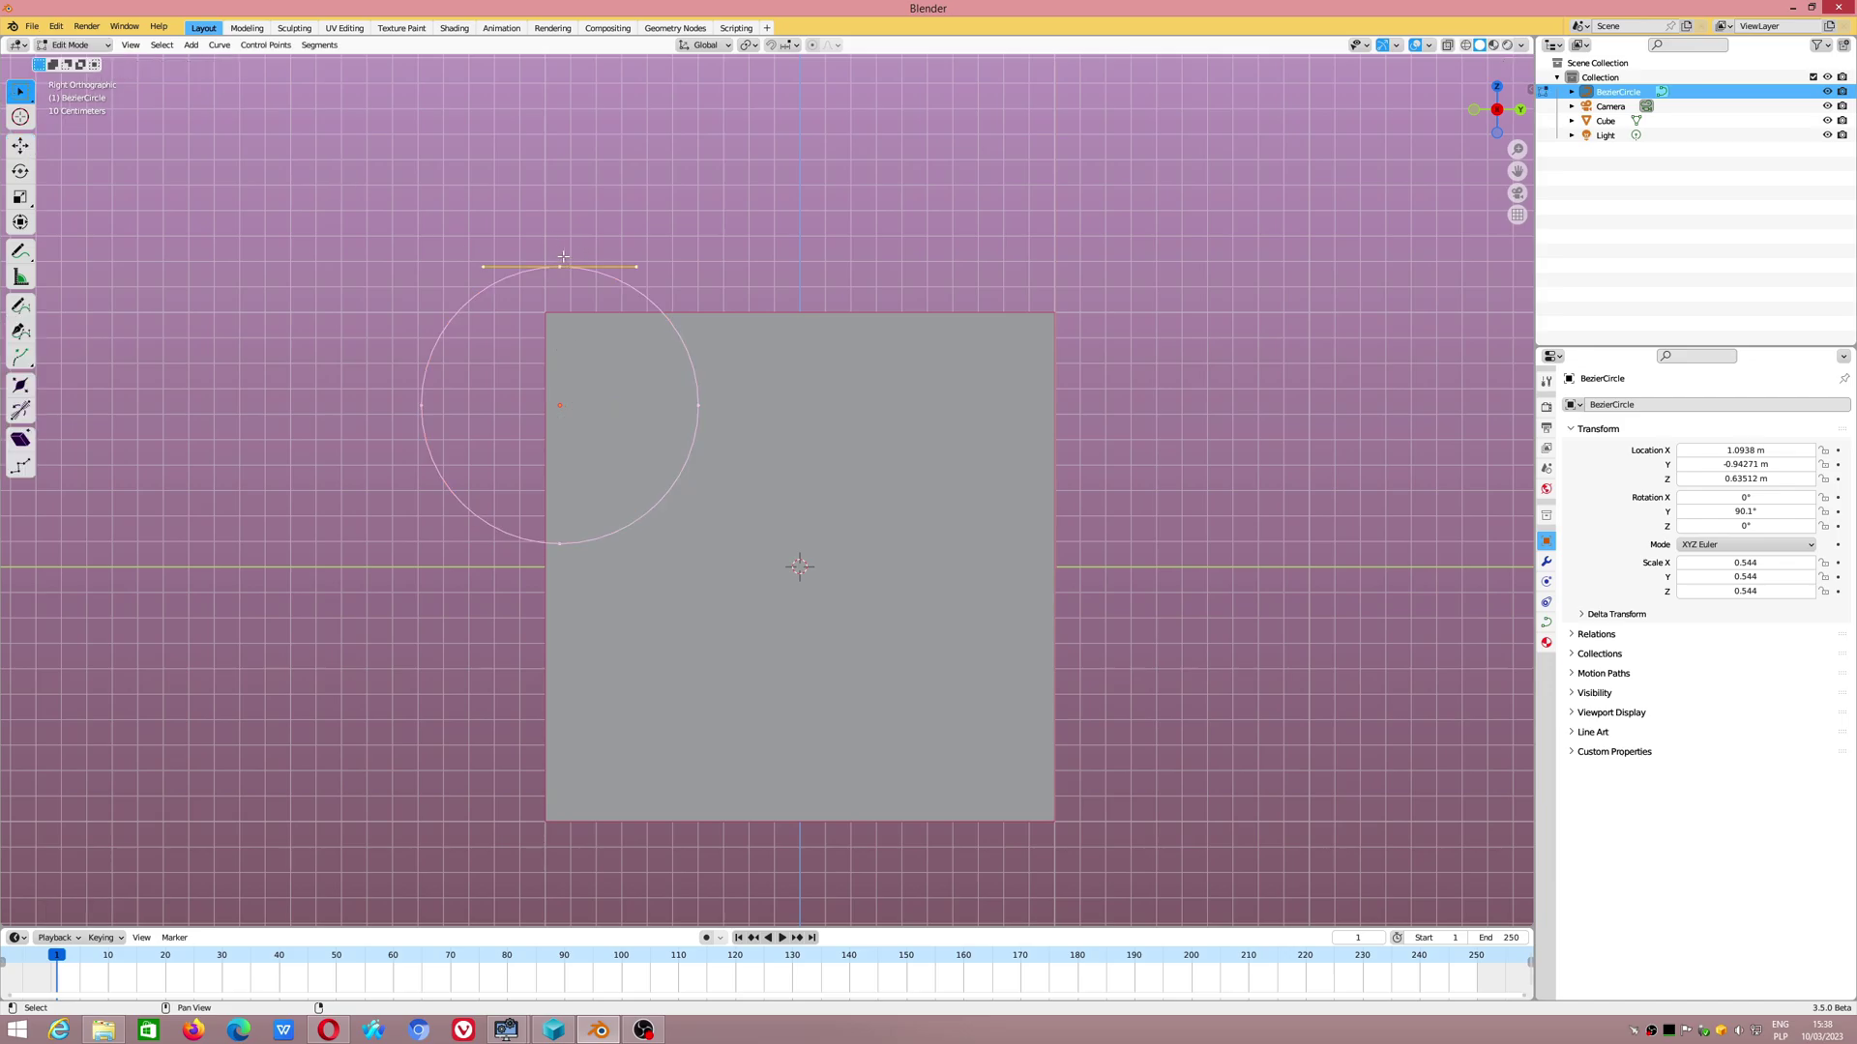
pyautogui.click(484, 264)
pyautogui.hotkey('shift', 'space')
pyautogui.press('g')
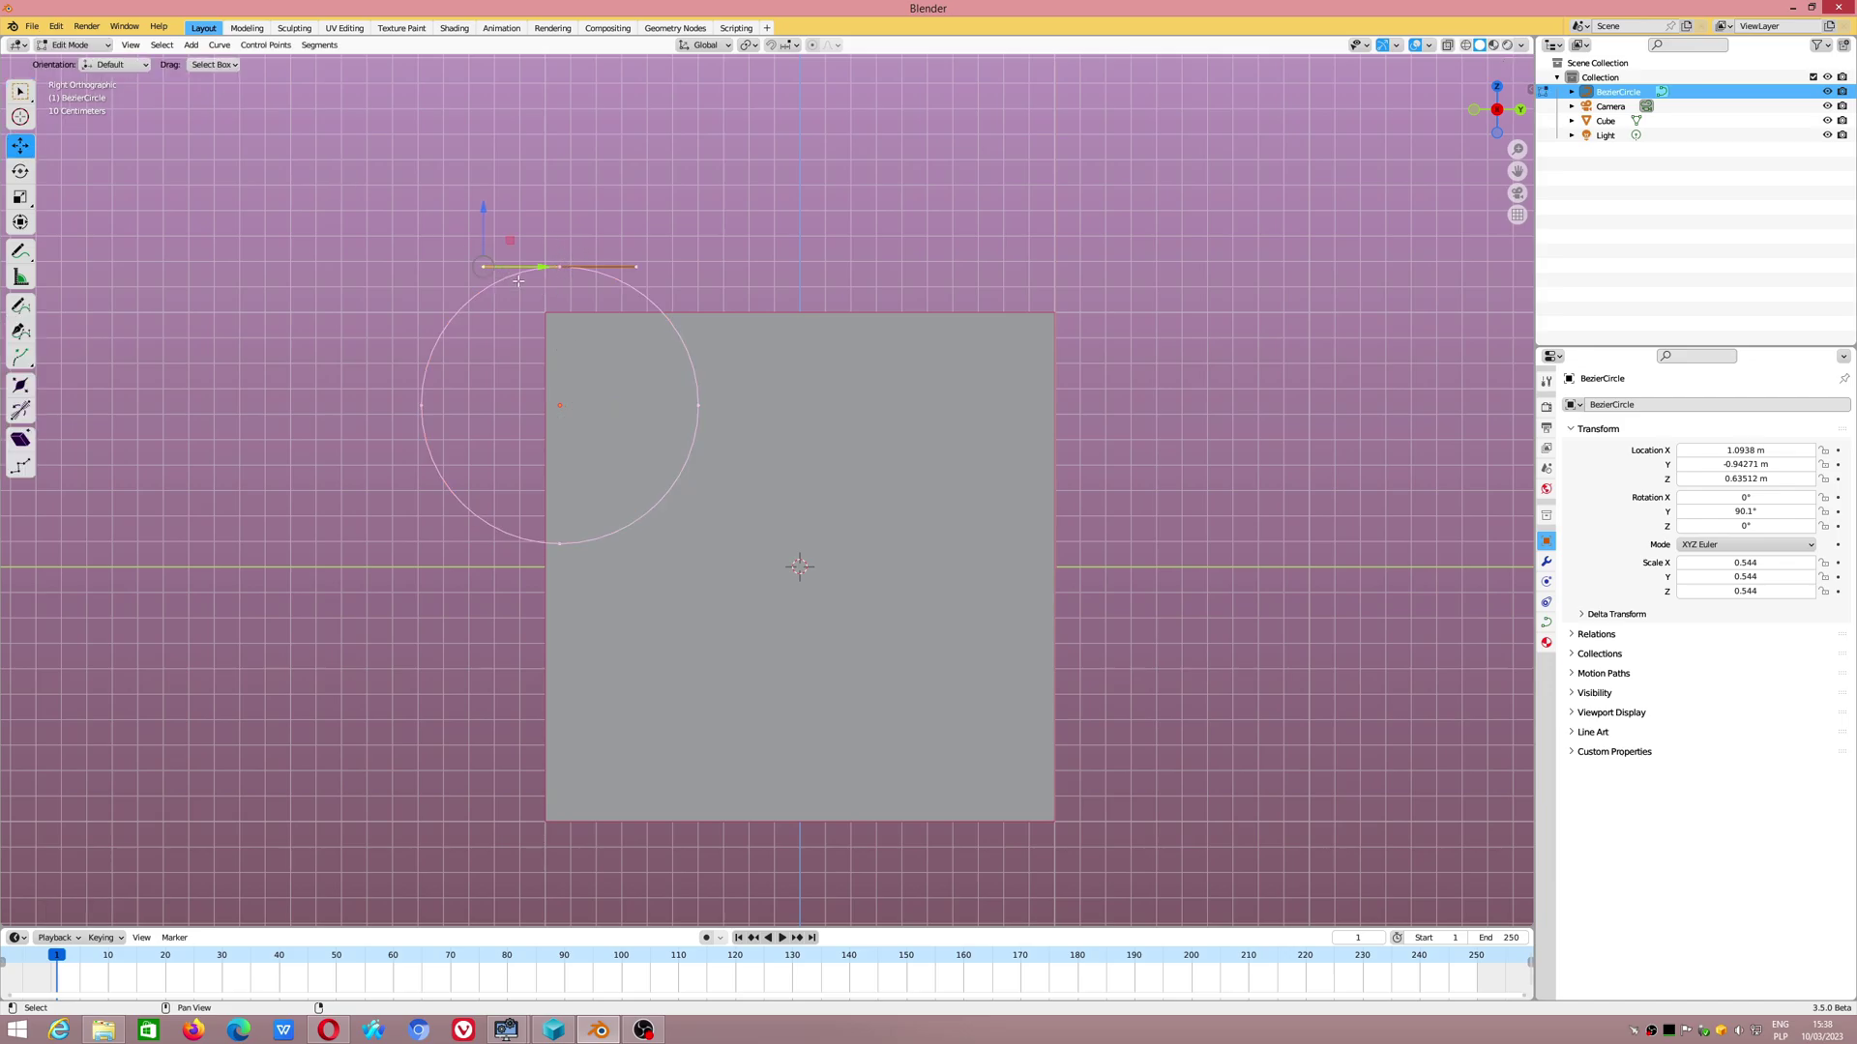
pyautogui.moveTo(488, 270); pyautogui.dragTo(412, 244)
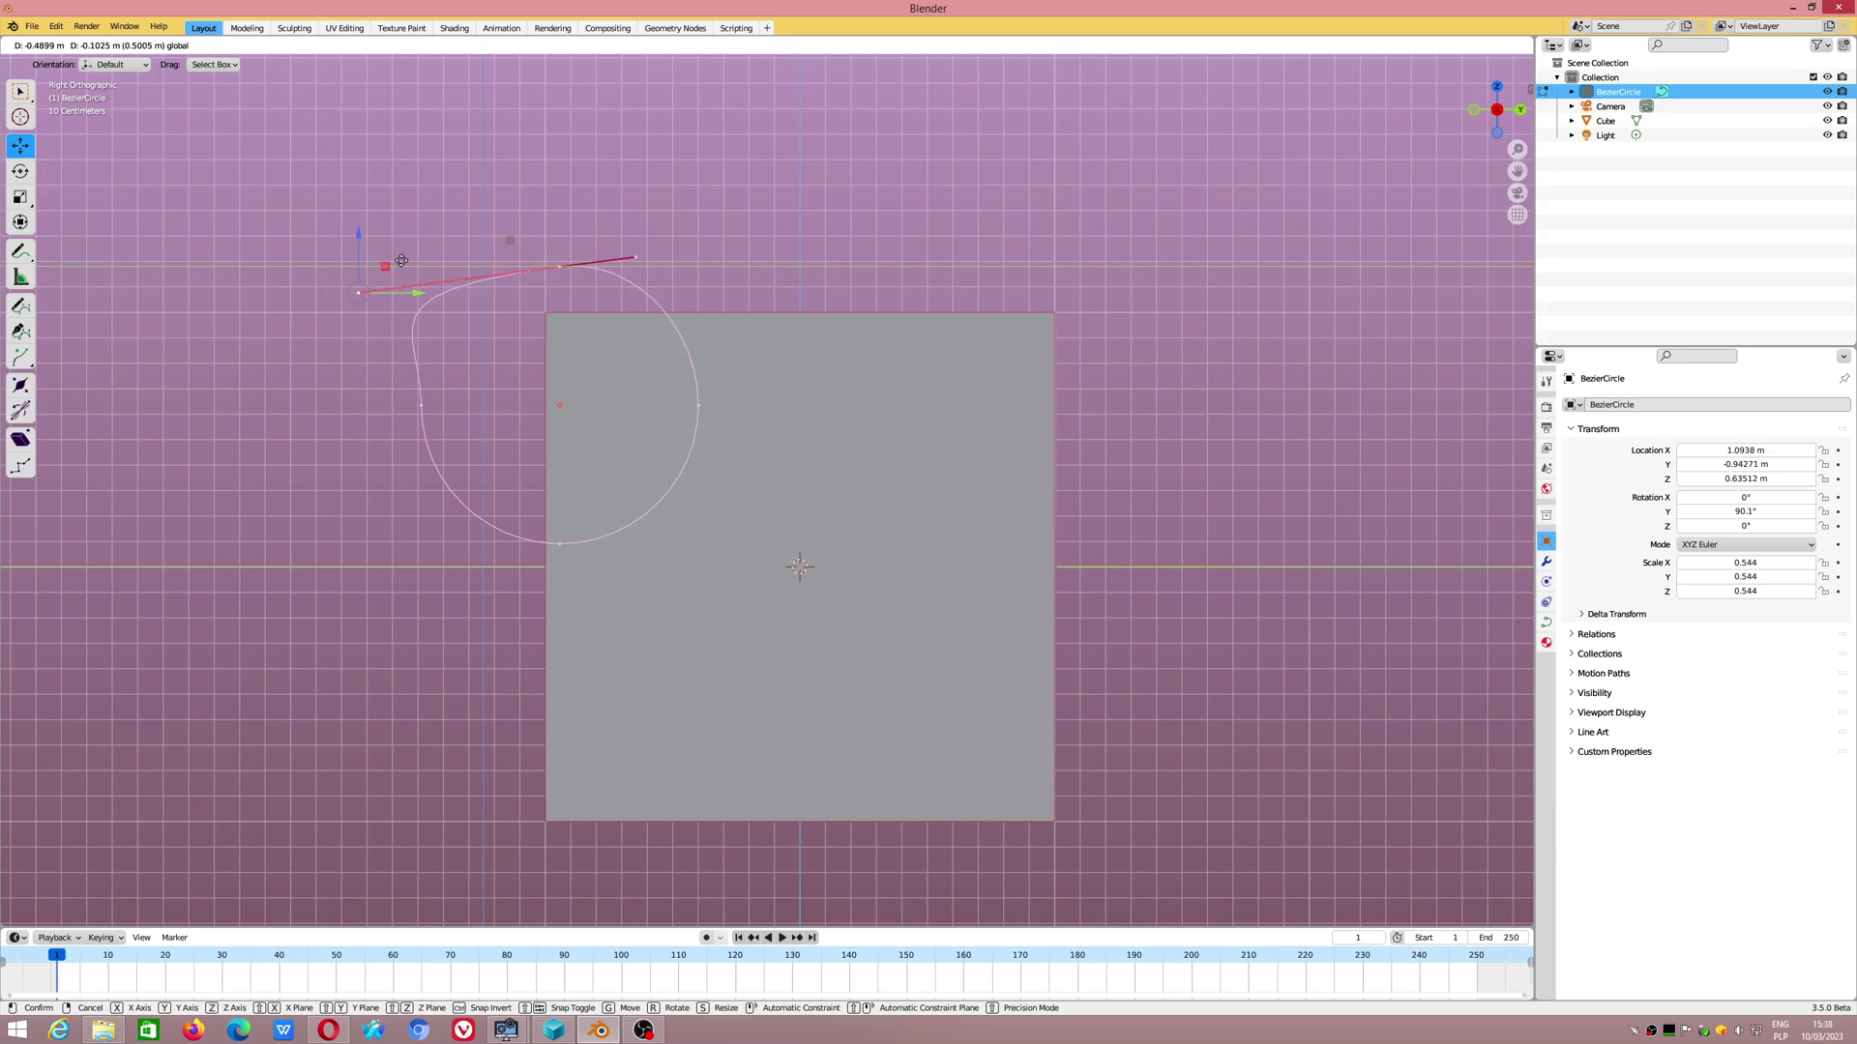
pyautogui.click(634, 266)
pyautogui.moveTo(633, 269)
pyautogui.mouseDown()
pyautogui.moveTo(740, 270)
pyautogui.moveTo(724, 269)
pyautogui.mouseUp()
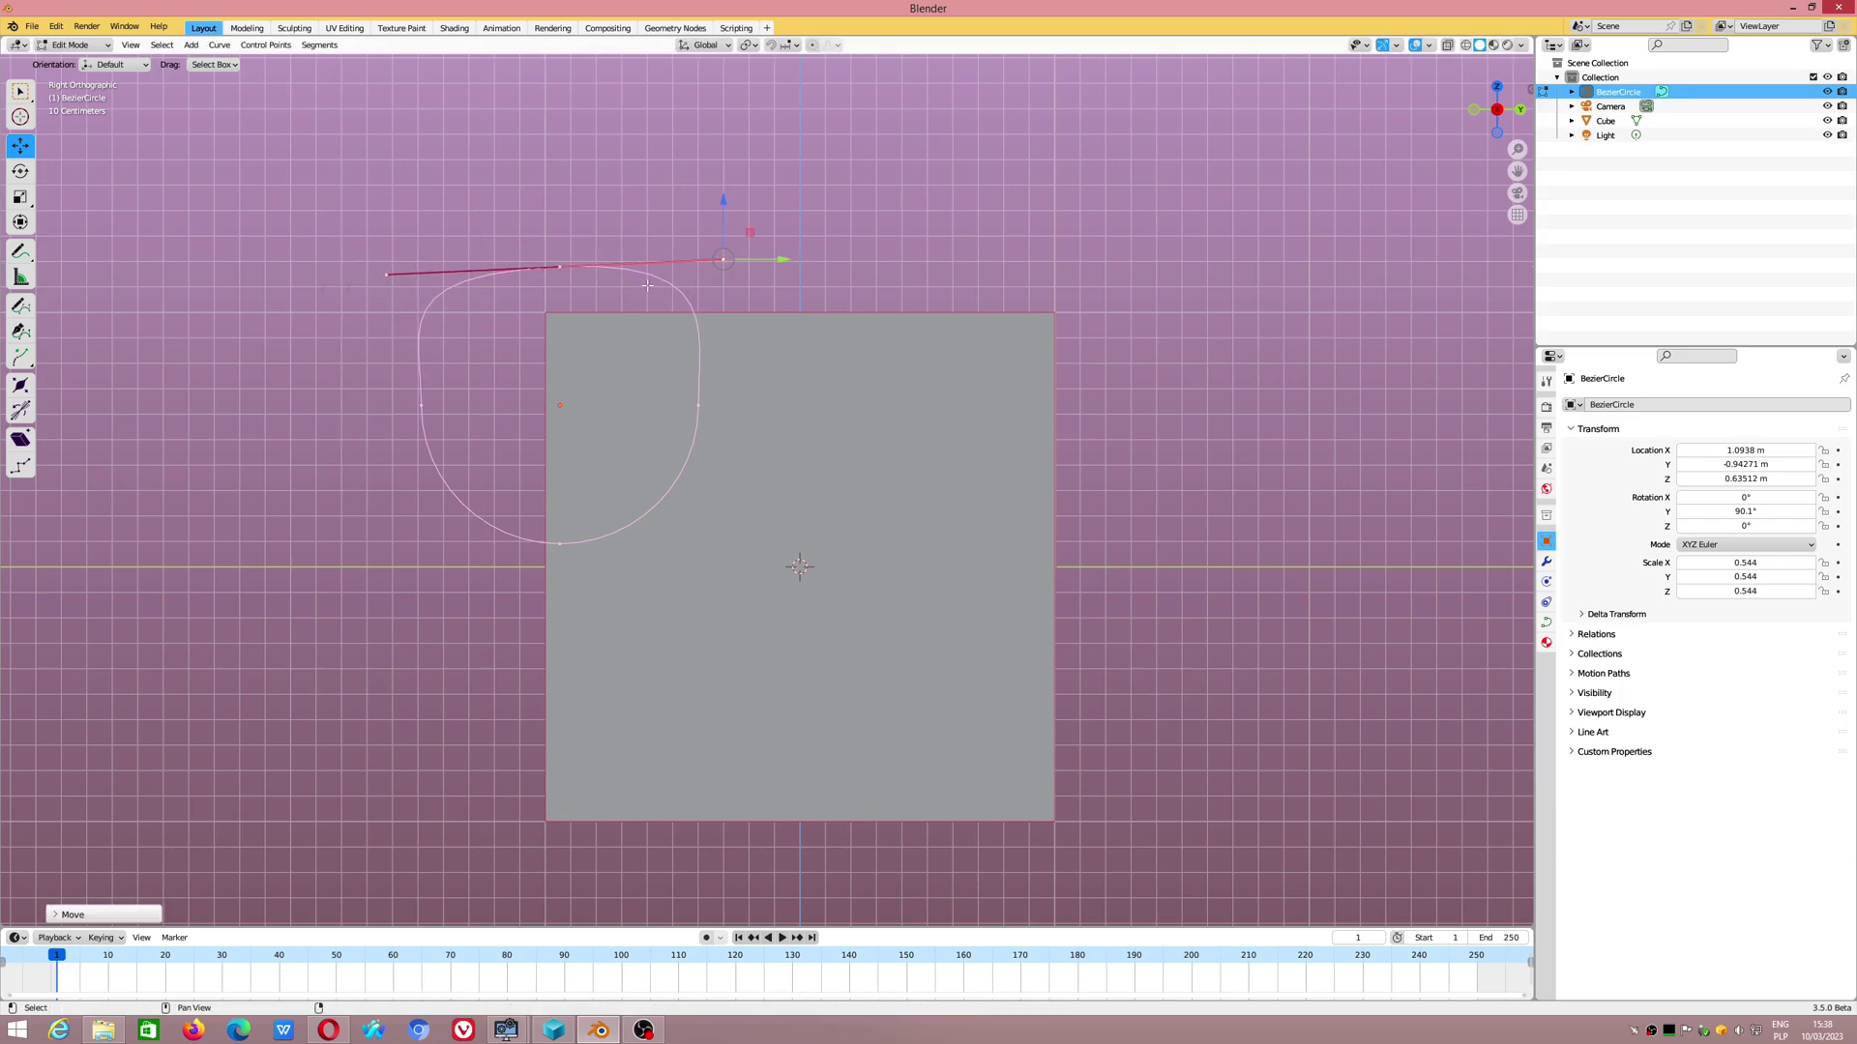
pyautogui.click(561, 270)
pyautogui.moveTo(560, 271); pyautogui.dragTo(561, 287)
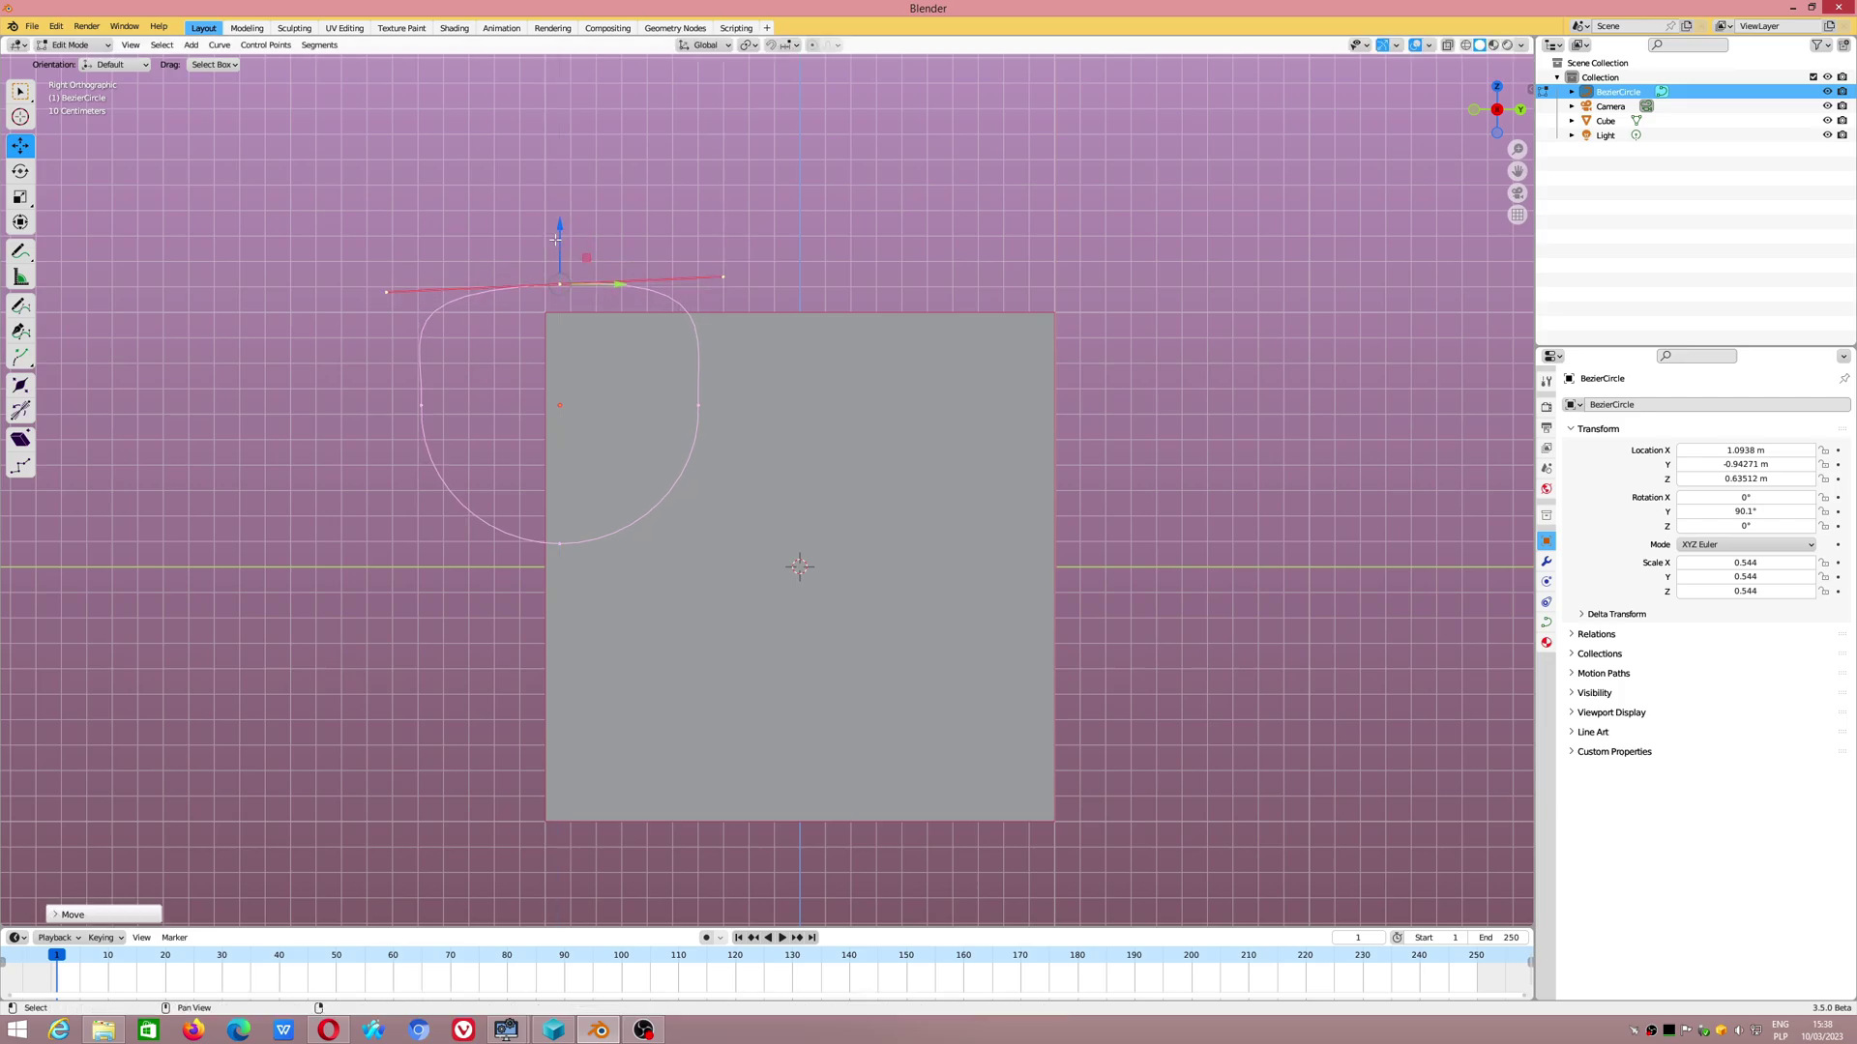
# Step: Back in Object Mode, shift the reshaped curve further left and up
pyautogui.click(70, 45)
pyautogui.click(66, 66)
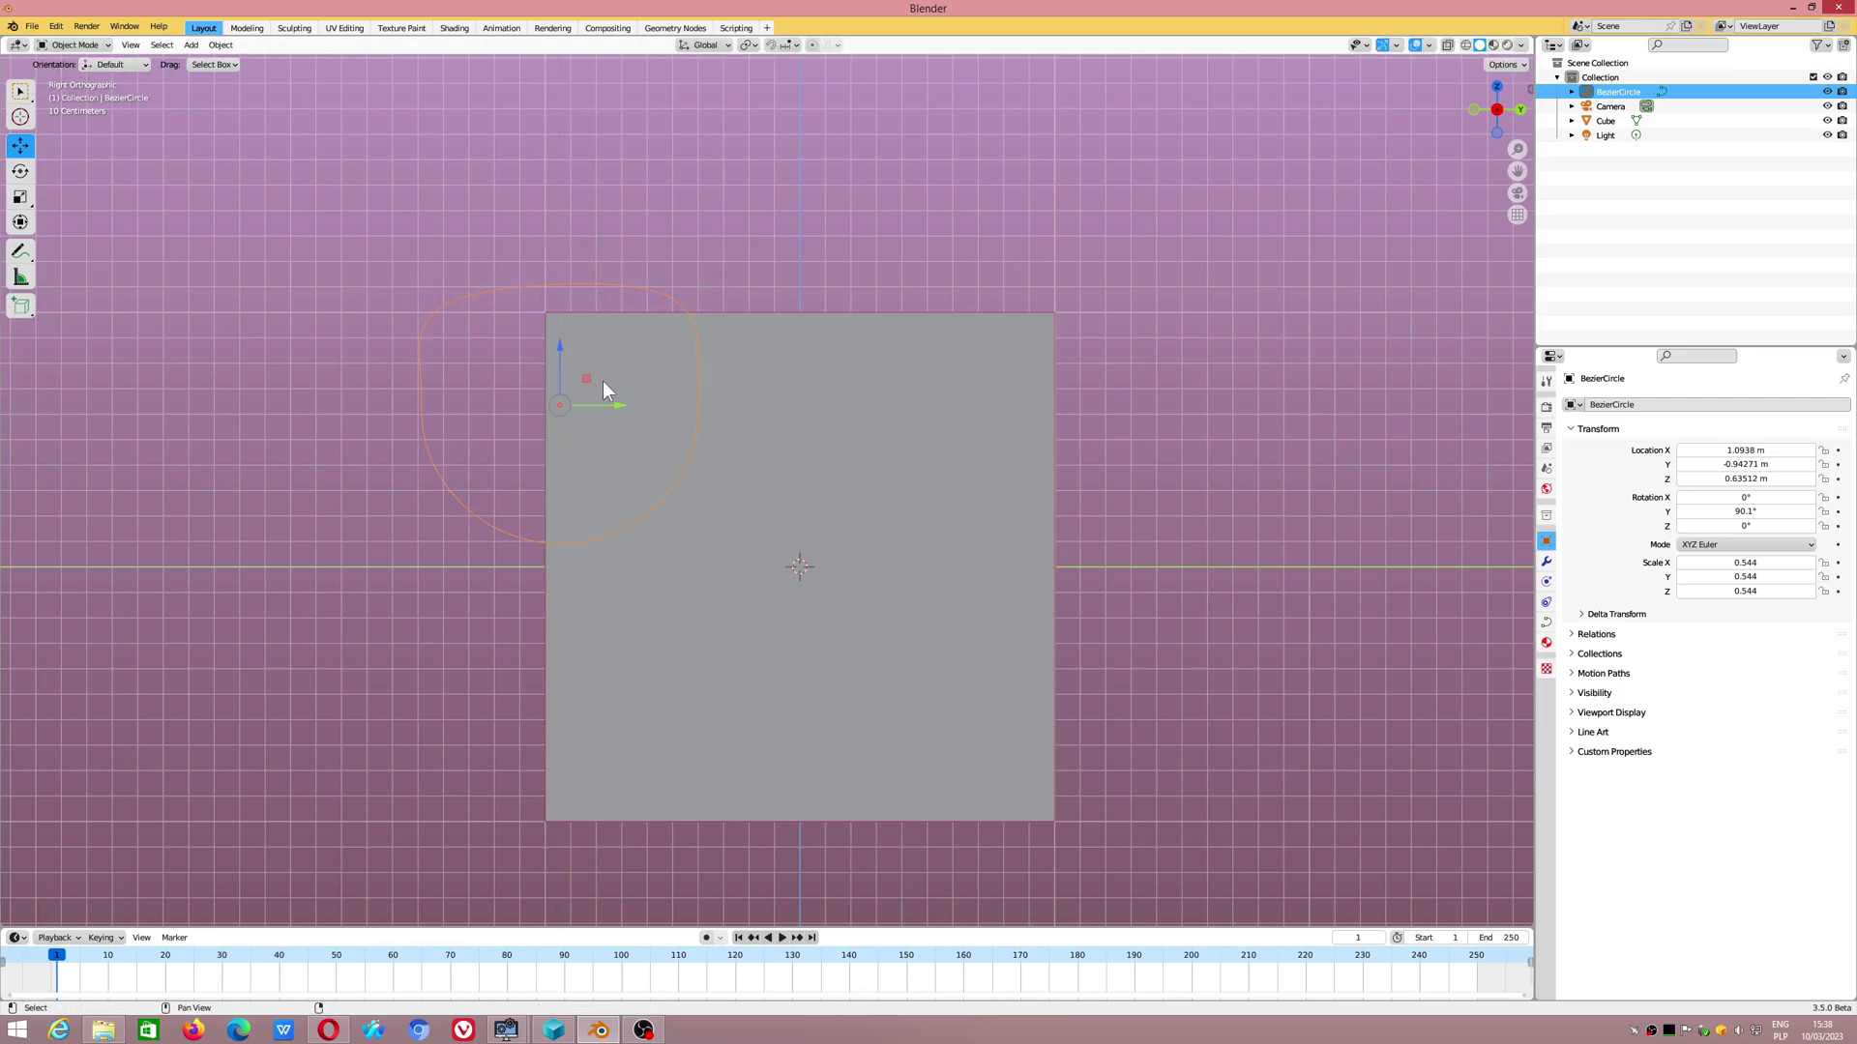
pyautogui.moveTo(603, 382)
pyautogui.mouseDown()
pyautogui.moveTo(555, 401)
pyautogui.moveTo(503, 361)
pyautogui.mouseUp()
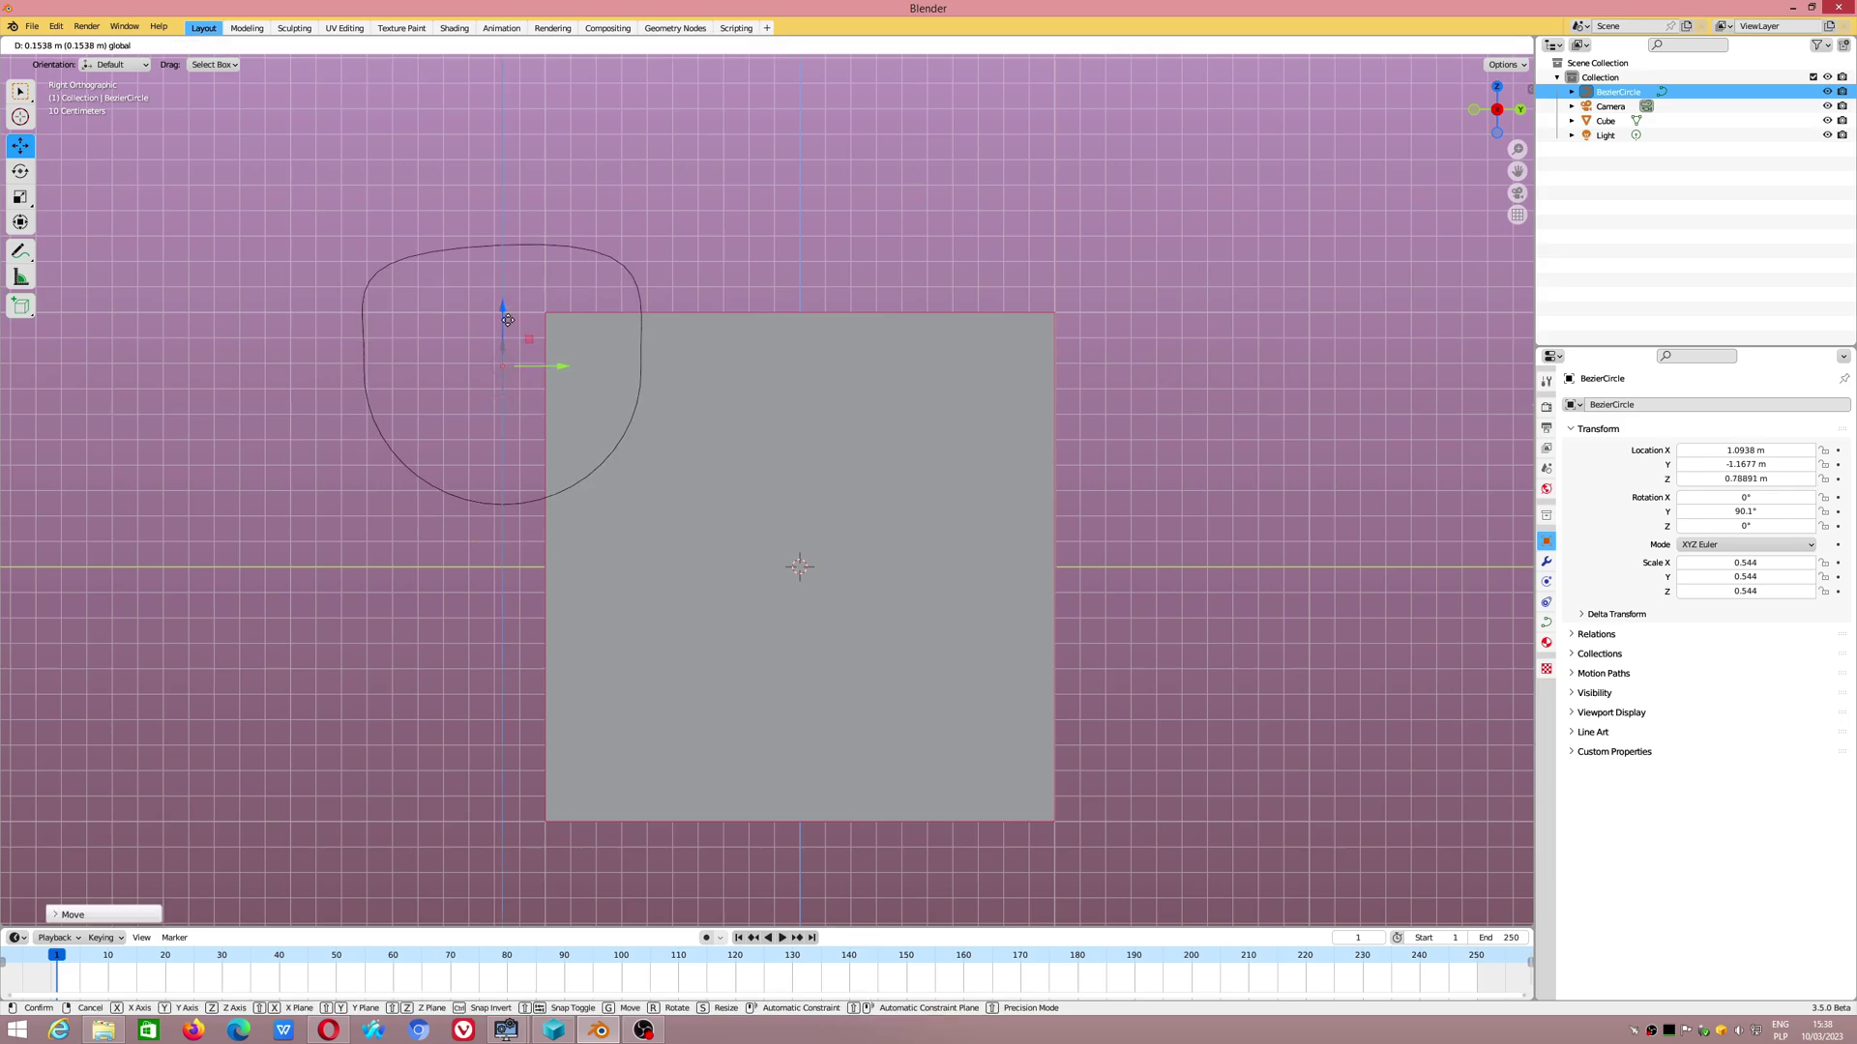
# Step: From the cube's Edit Mode, Knife Project the BezierCircle with Cut Through enabled
pyautogui.click(785, 448)
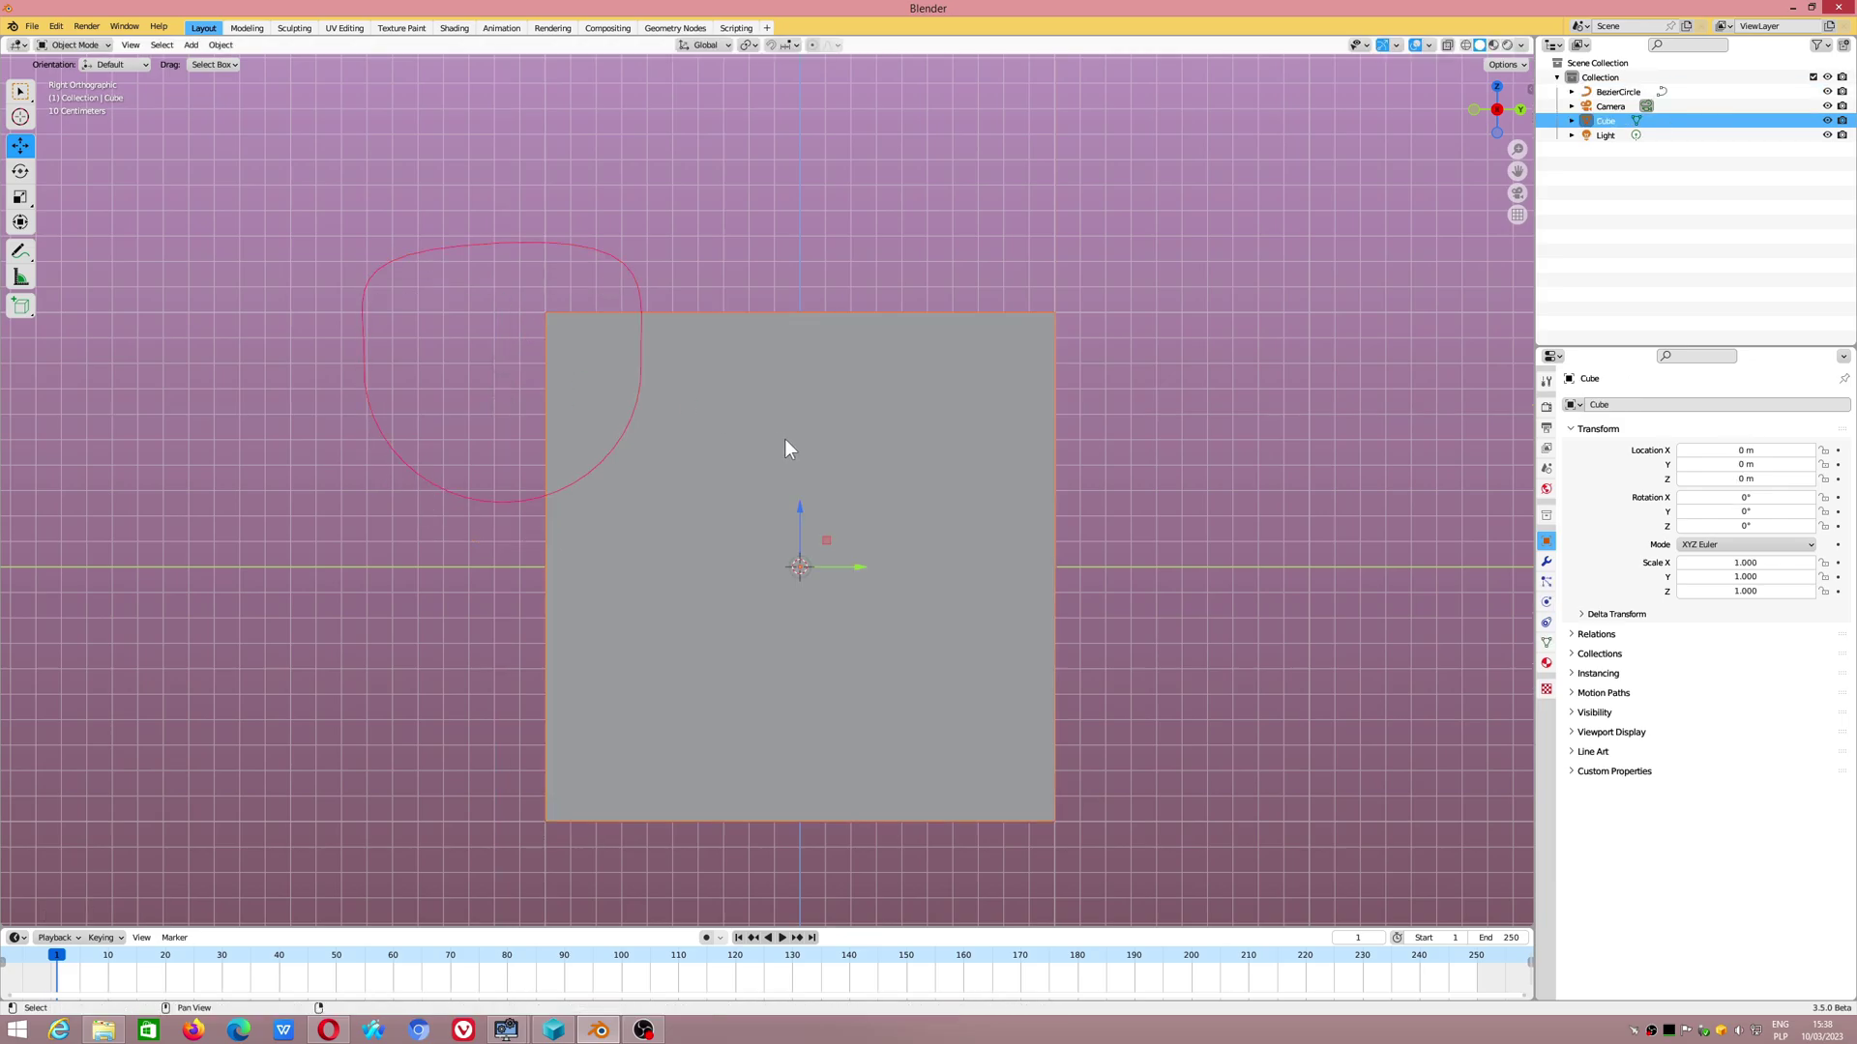
pyautogui.press('Tab')
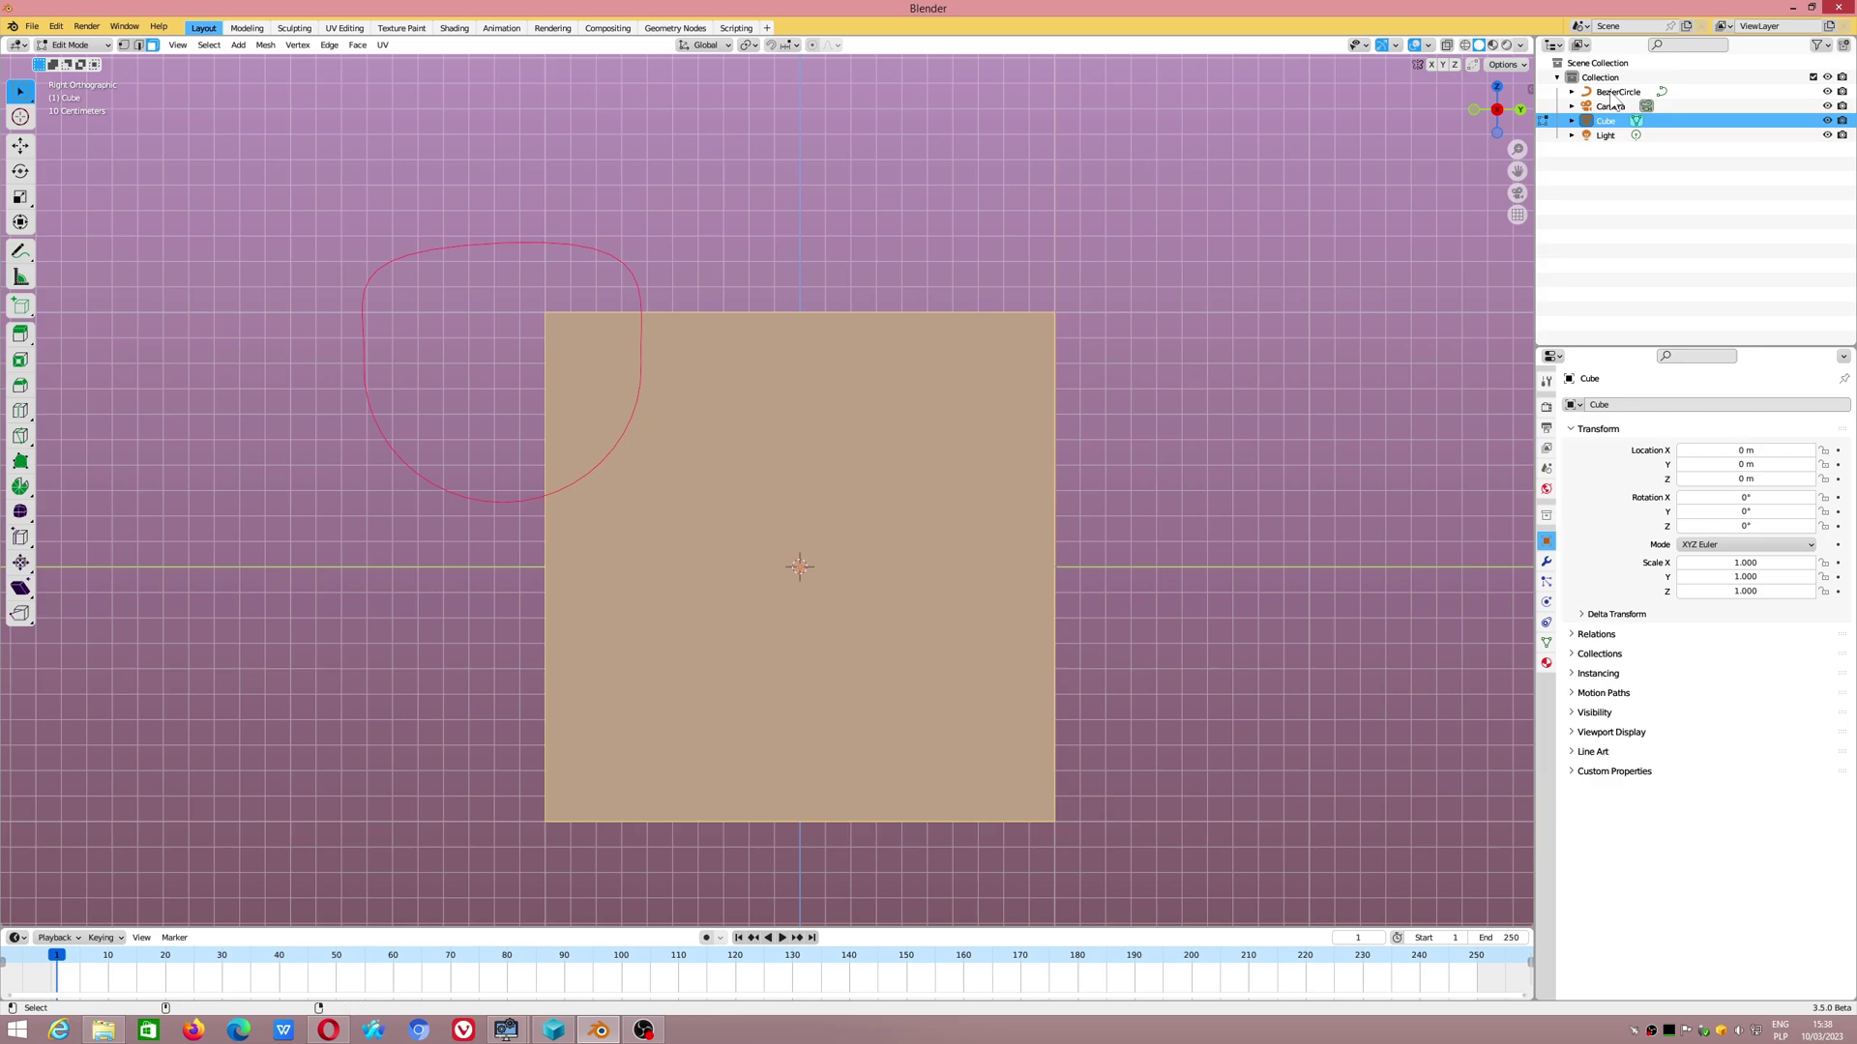
pyautogui.keyDown('ctrl'); pyautogui.click(1615, 94); pyautogui.keyUp('ctrl')
pyautogui.click(267, 46)
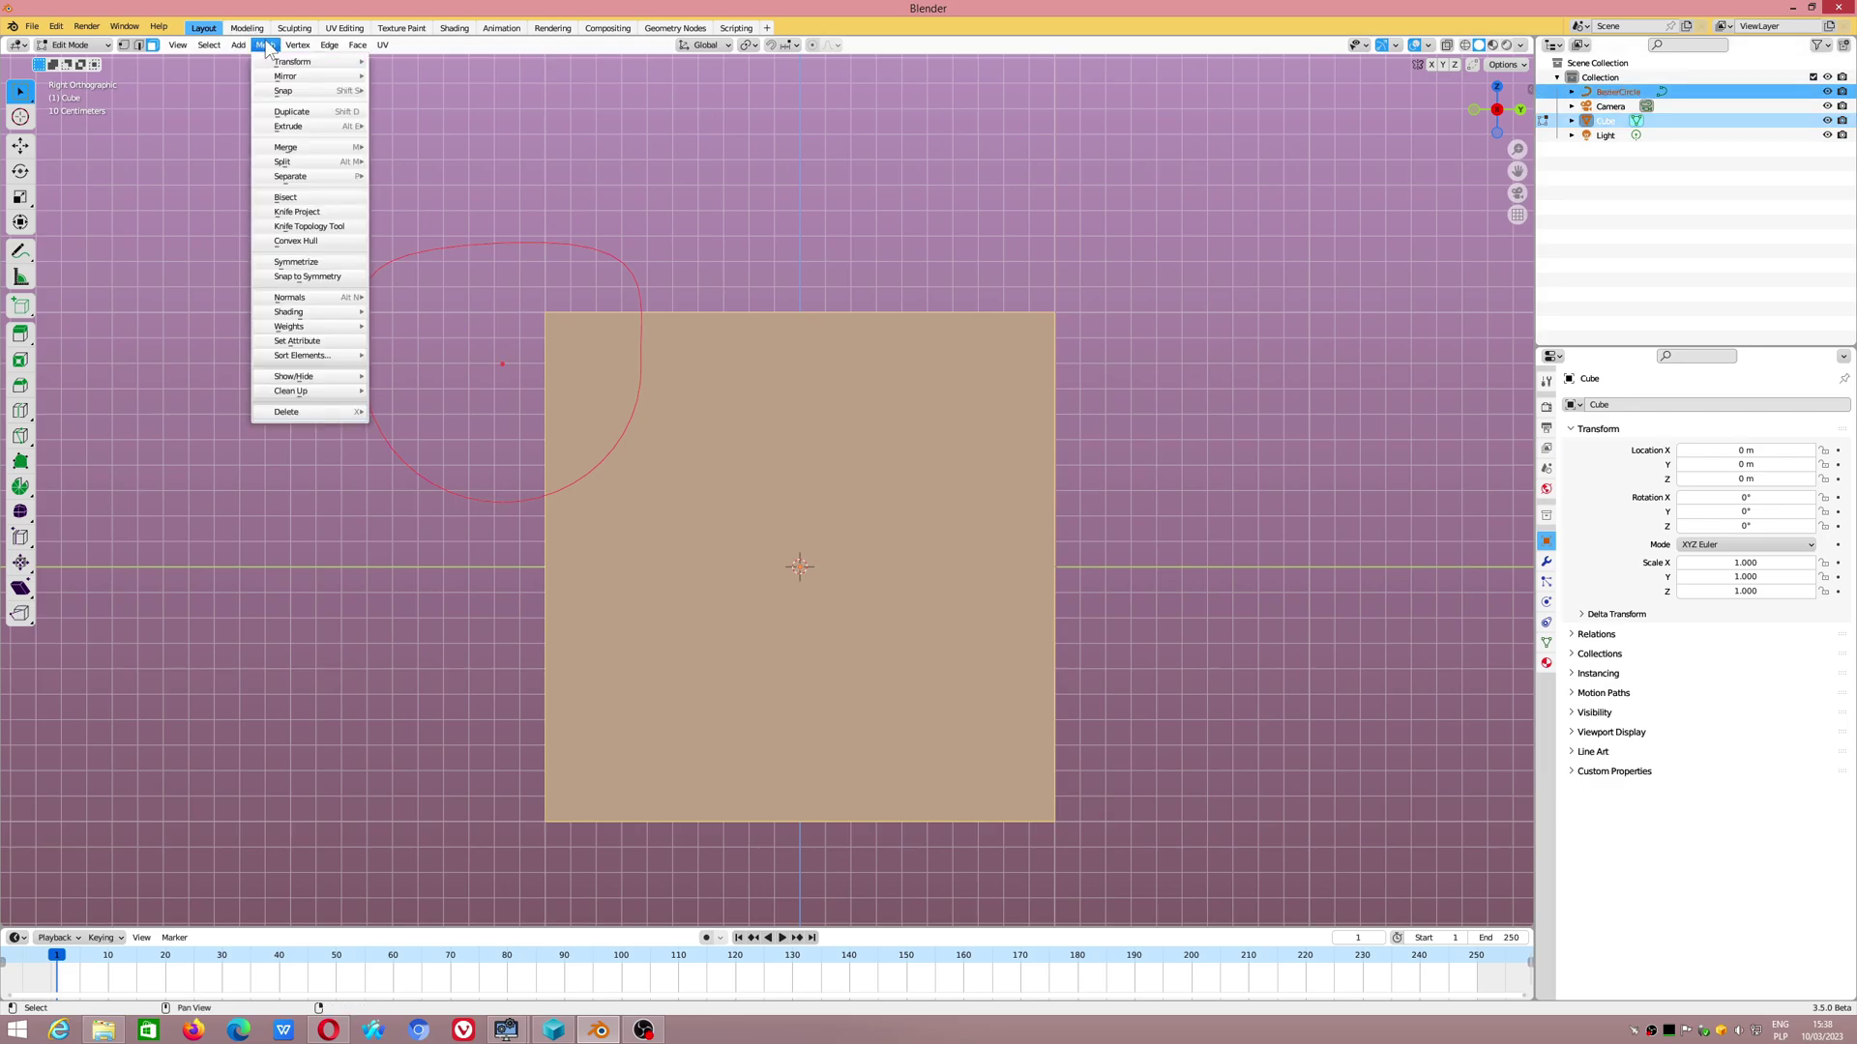
pyautogui.click(317, 209)
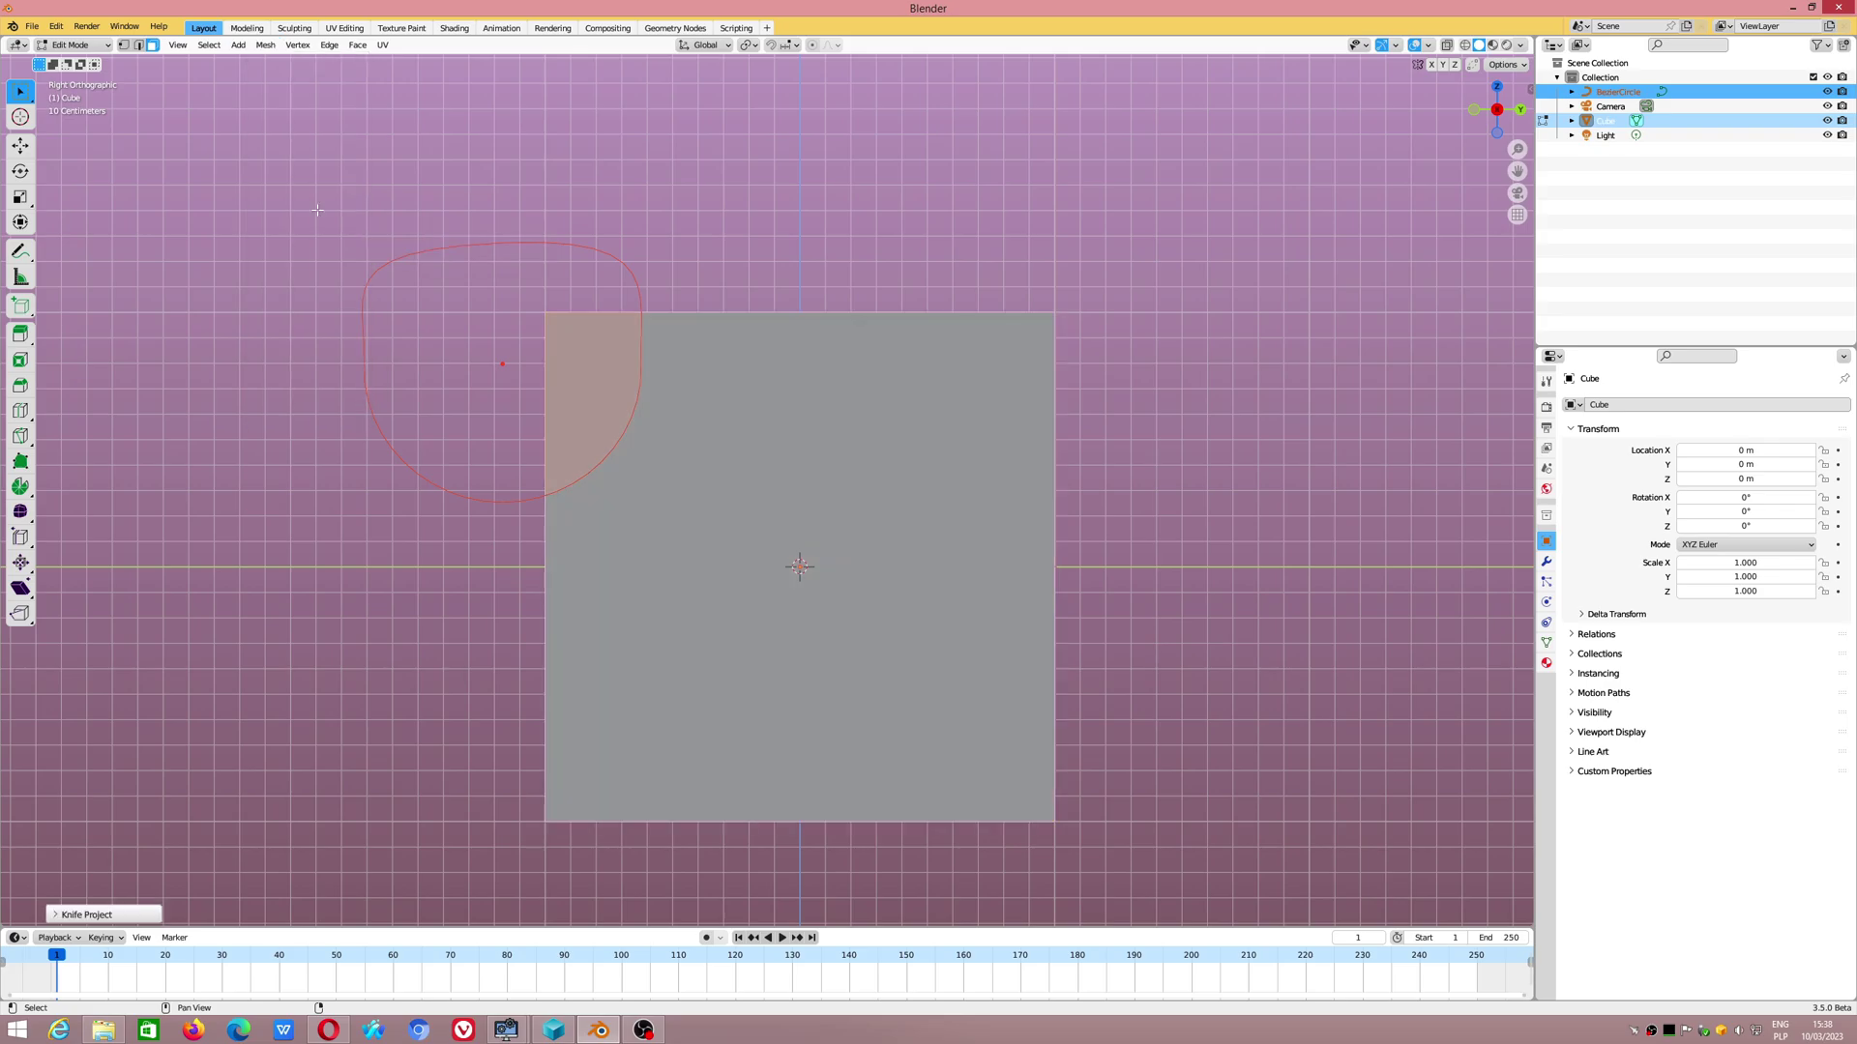
pyautogui.click(116, 916)
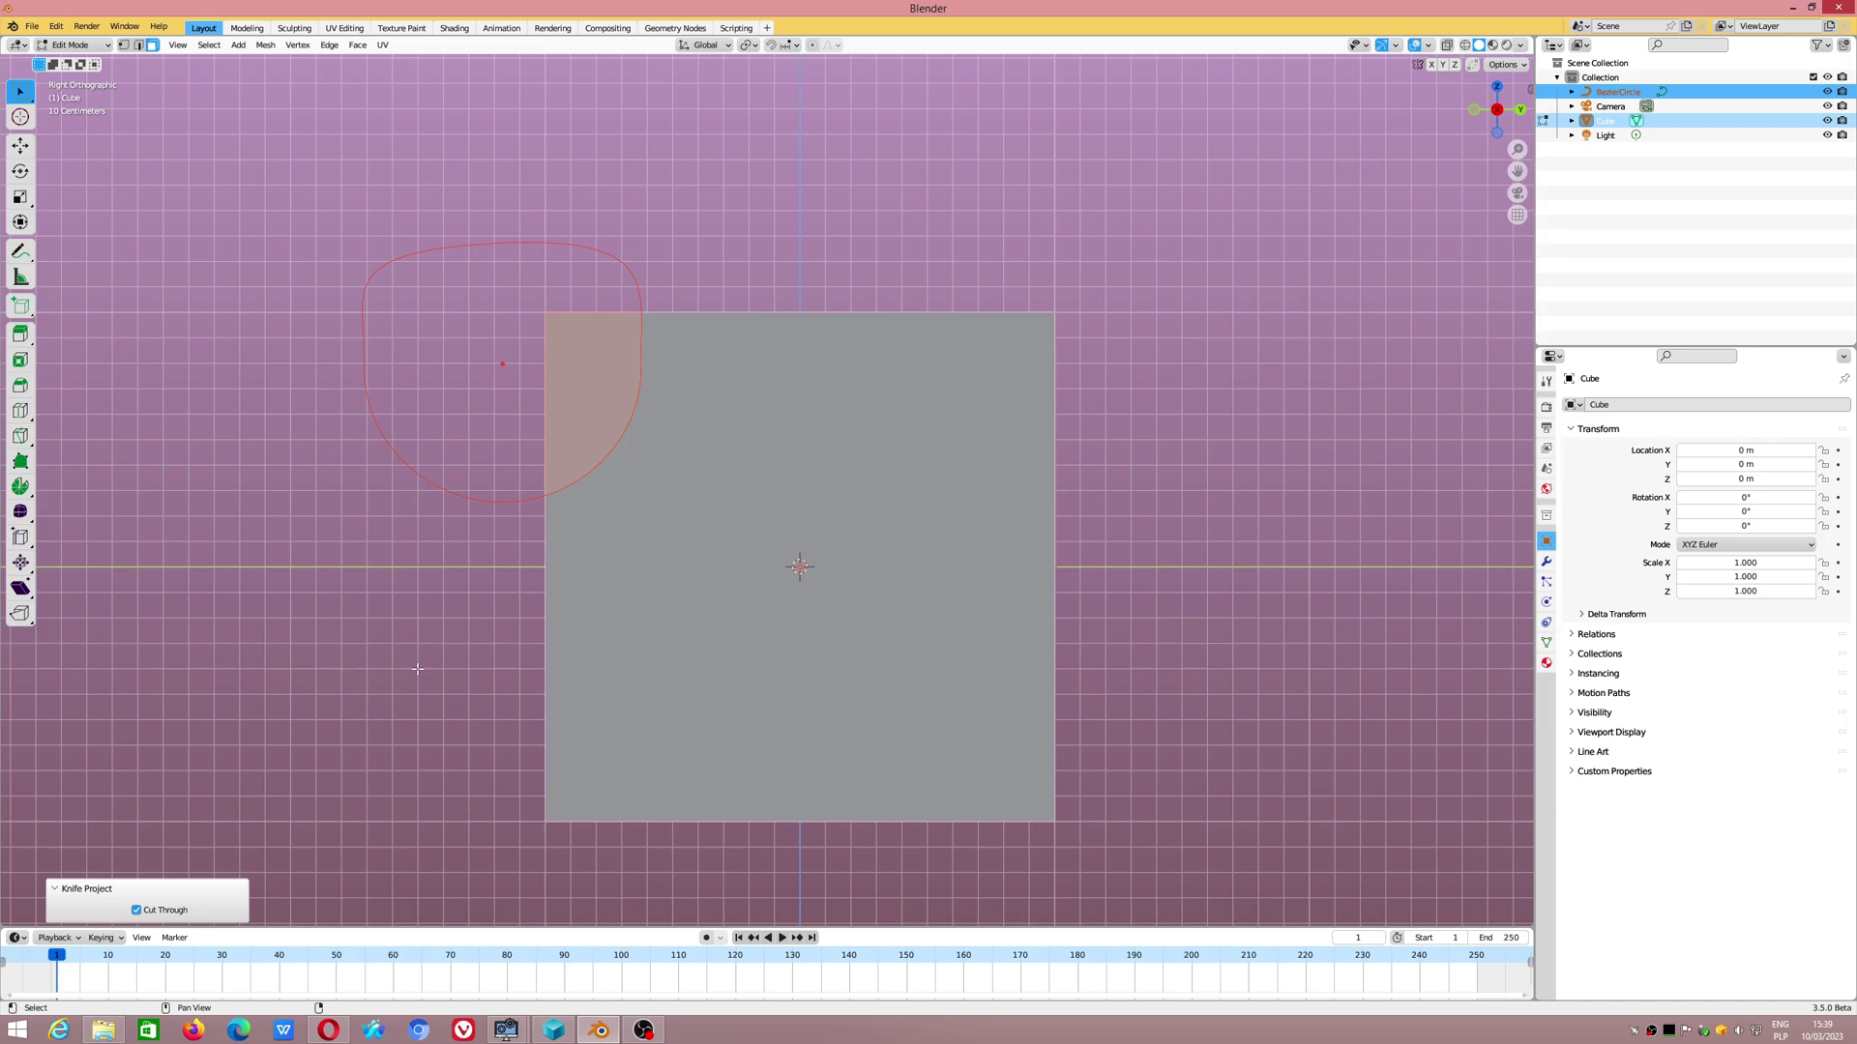
pyautogui.moveTo(403, 669)
pyautogui.mouseDown(button='middle')
pyautogui.moveTo(422, 720)
pyautogui.moveTo(966, 677)
pyautogui.moveTo(627, 438)
pyautogui.moveTo(651, 472)
pyautogui.mouseUp(button='middle')
# Step: Select the three knife-cut corner faces and delete them
pyautogui.click(645, 462)
pyautogui.keyDown('shift'); pyautogui.click(643, 456); pyautogui.keyUp('shift')
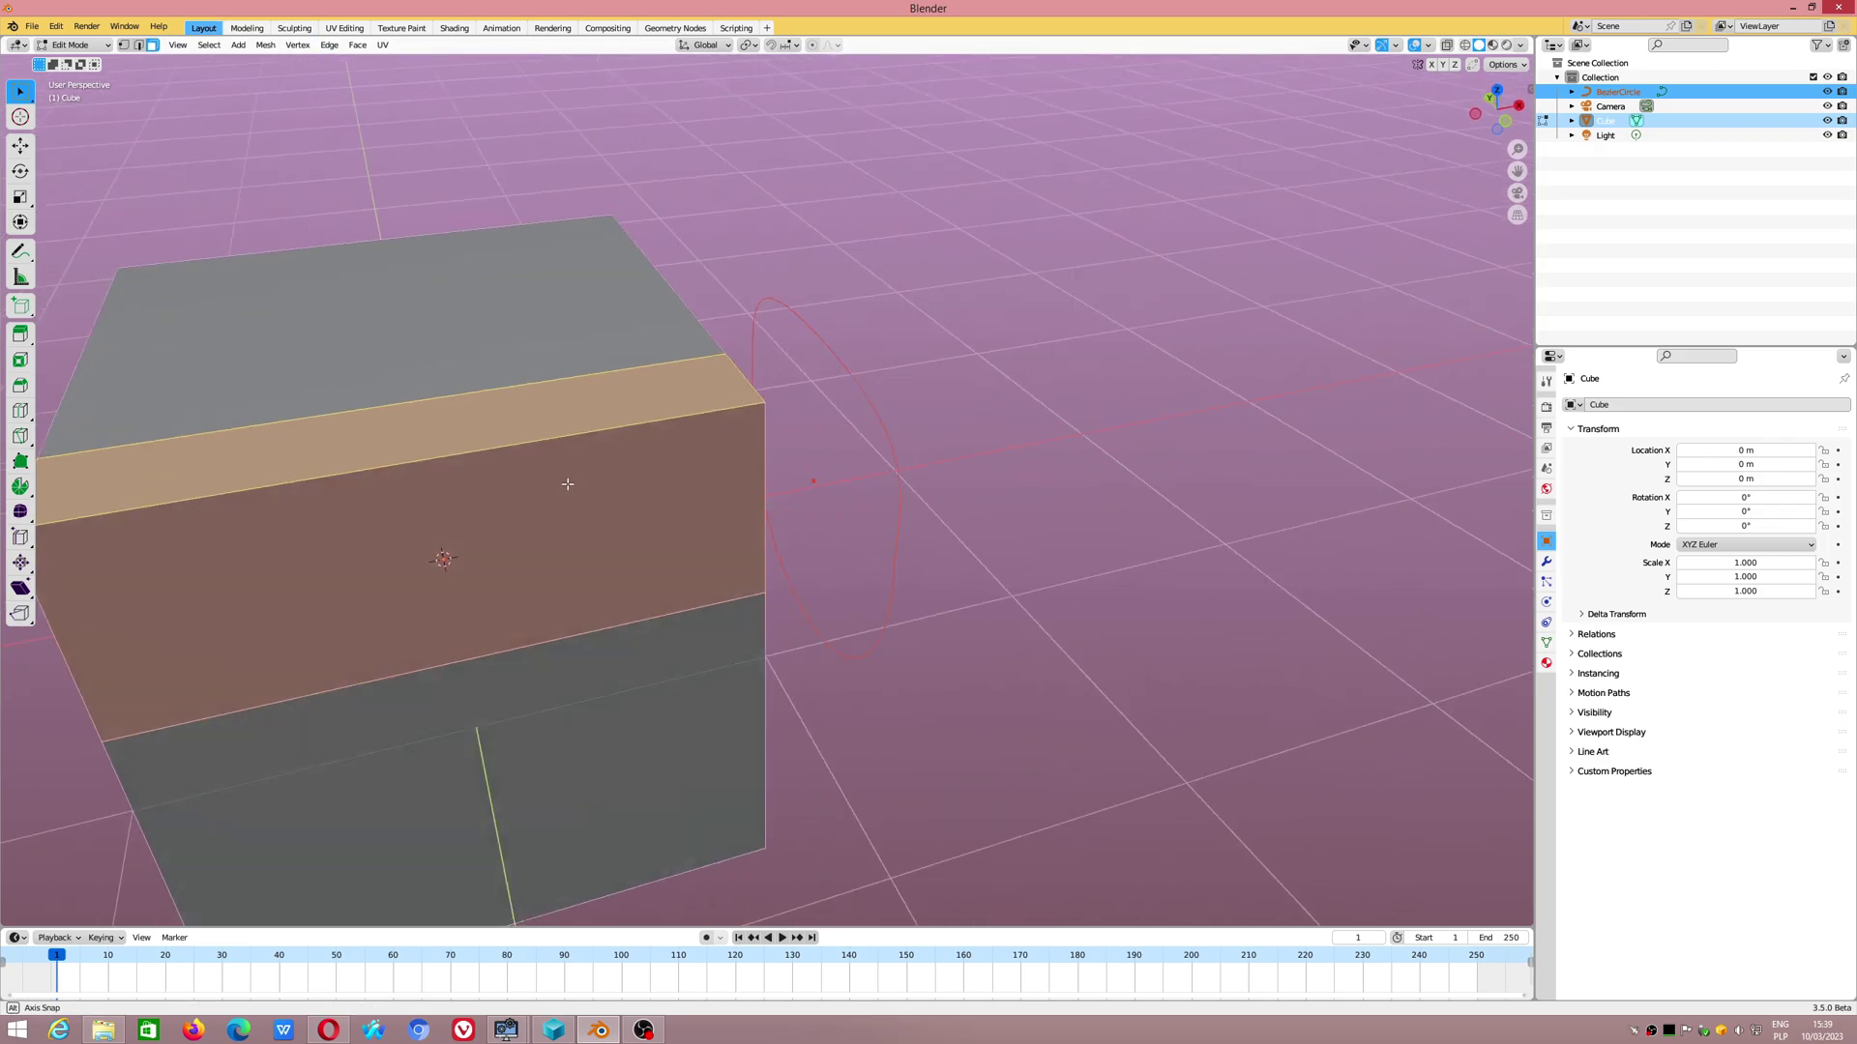
pyautogui.keyDown('shift'); pyautogui.click(344, 678); pyautogui.keyUp('shift')
pyautogui.press('x')
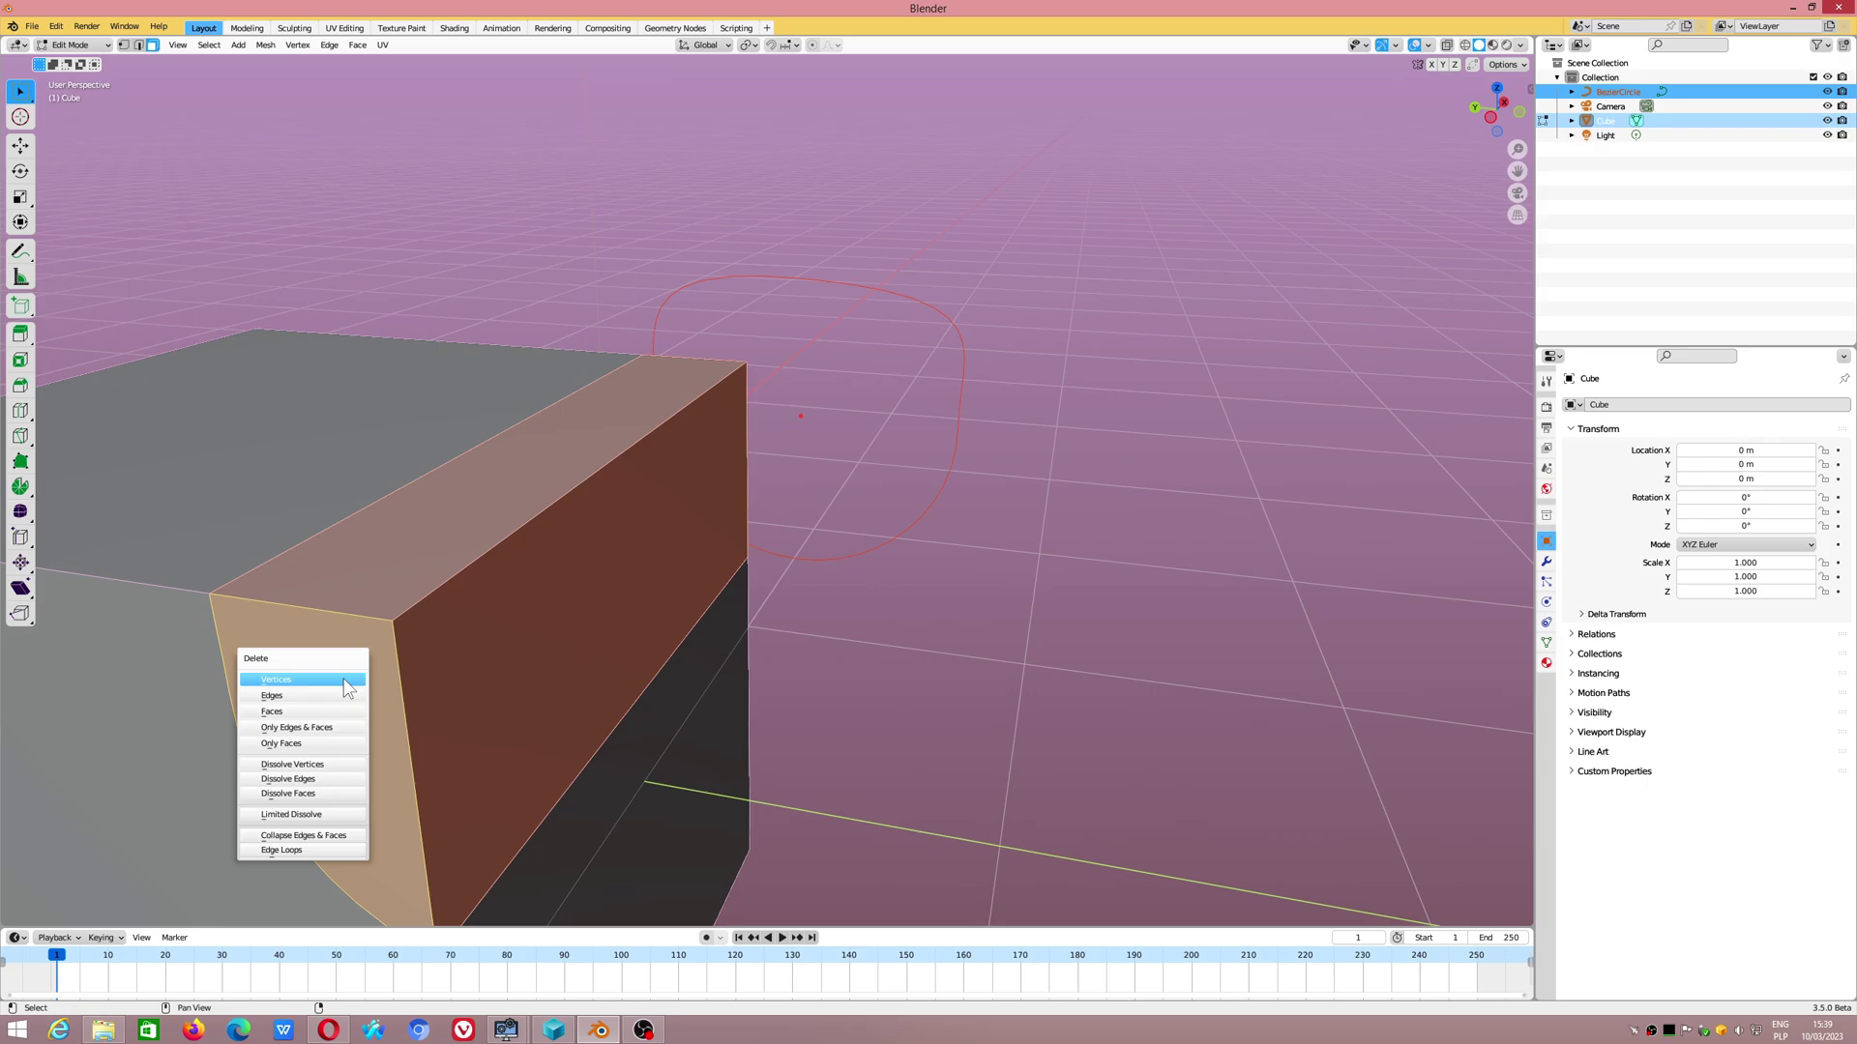
pyautogui.click(290, 711)
pyautogui.moveTo(444, 663)
pyautogui.mouseDown(button='middle')
pyautogui.moveTo(550, 618)
pyautogui.moveTo(436, 552)
pyautogui.mouseUp(button='middle')
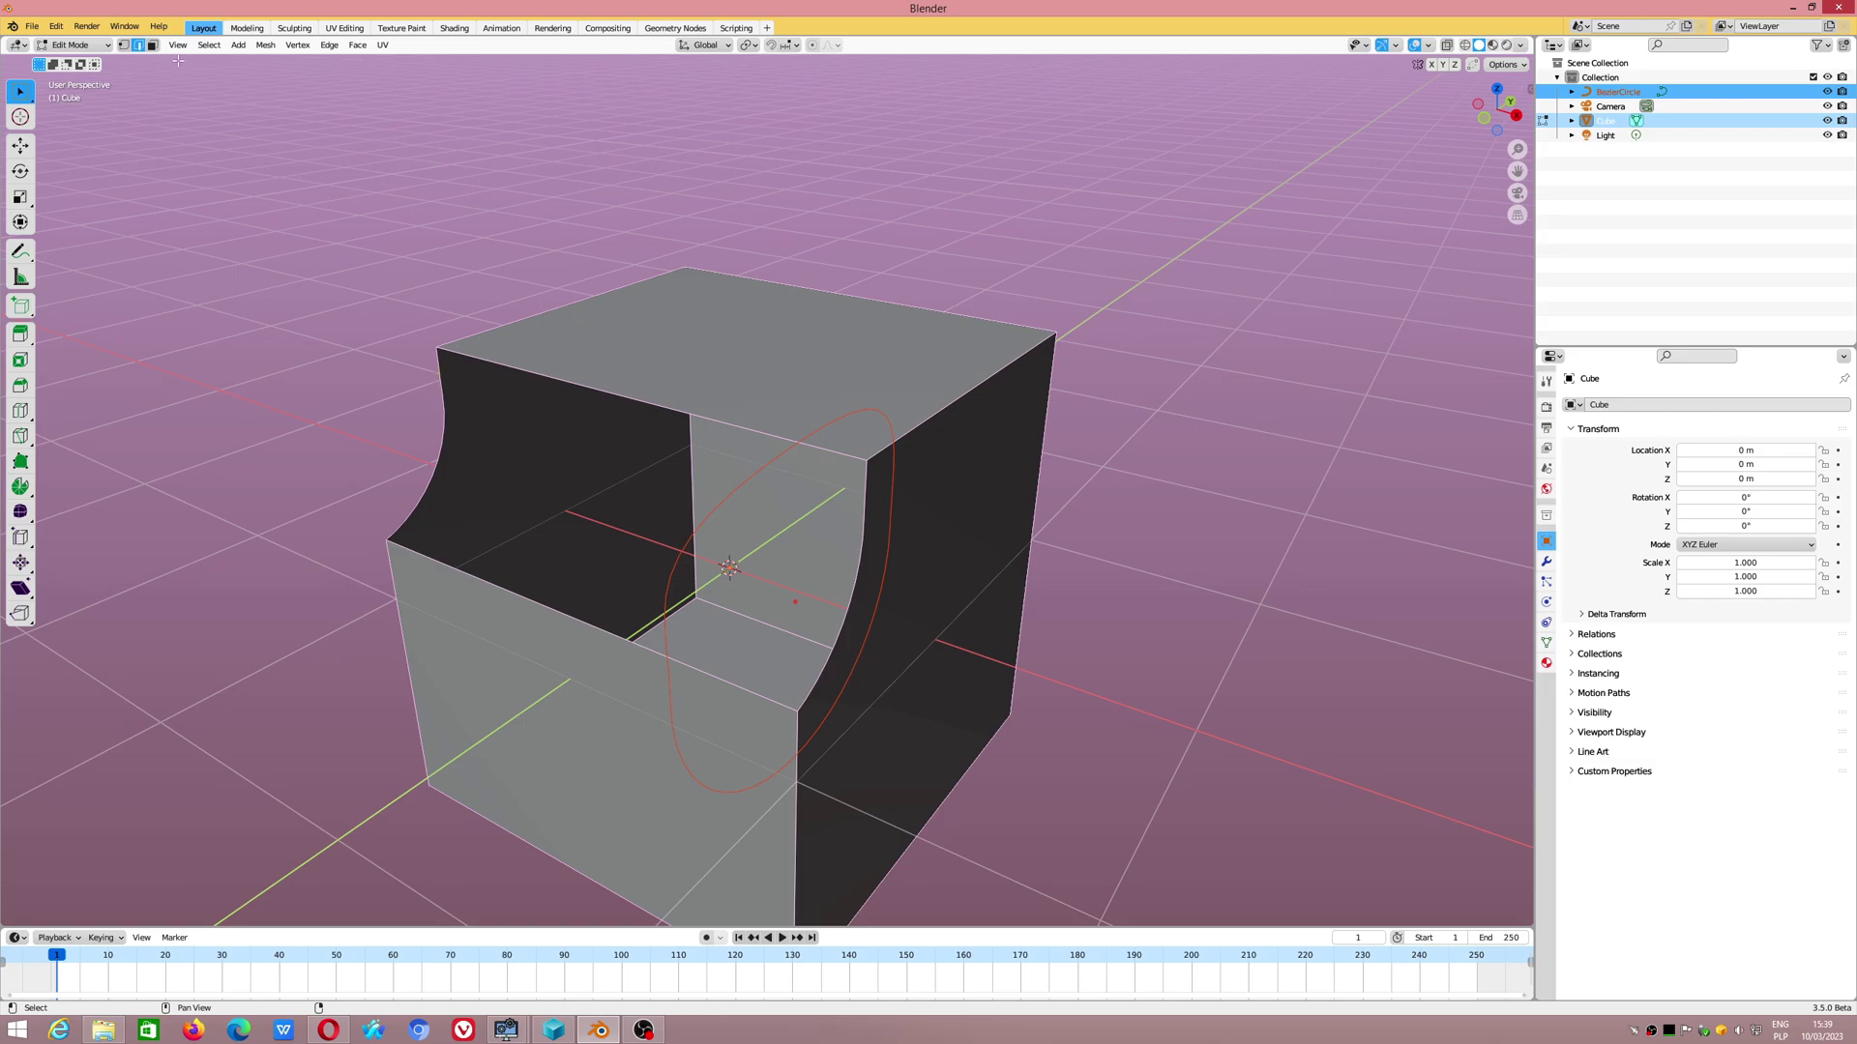
# Step: In Edge select, pick the notch's curved open edge loop and Grid Fill it
pyautogui.click(122, 46)
pyautogui.moveTo(436, 553)
pyautogui.mouseDown(button='middle')
pyautogui.moveTo(539, 449)
pyautogui.moveTo(480, 382)
pyautogui.mouseUp(button='middle')
pyautogui.scroll(2, 487, 398)
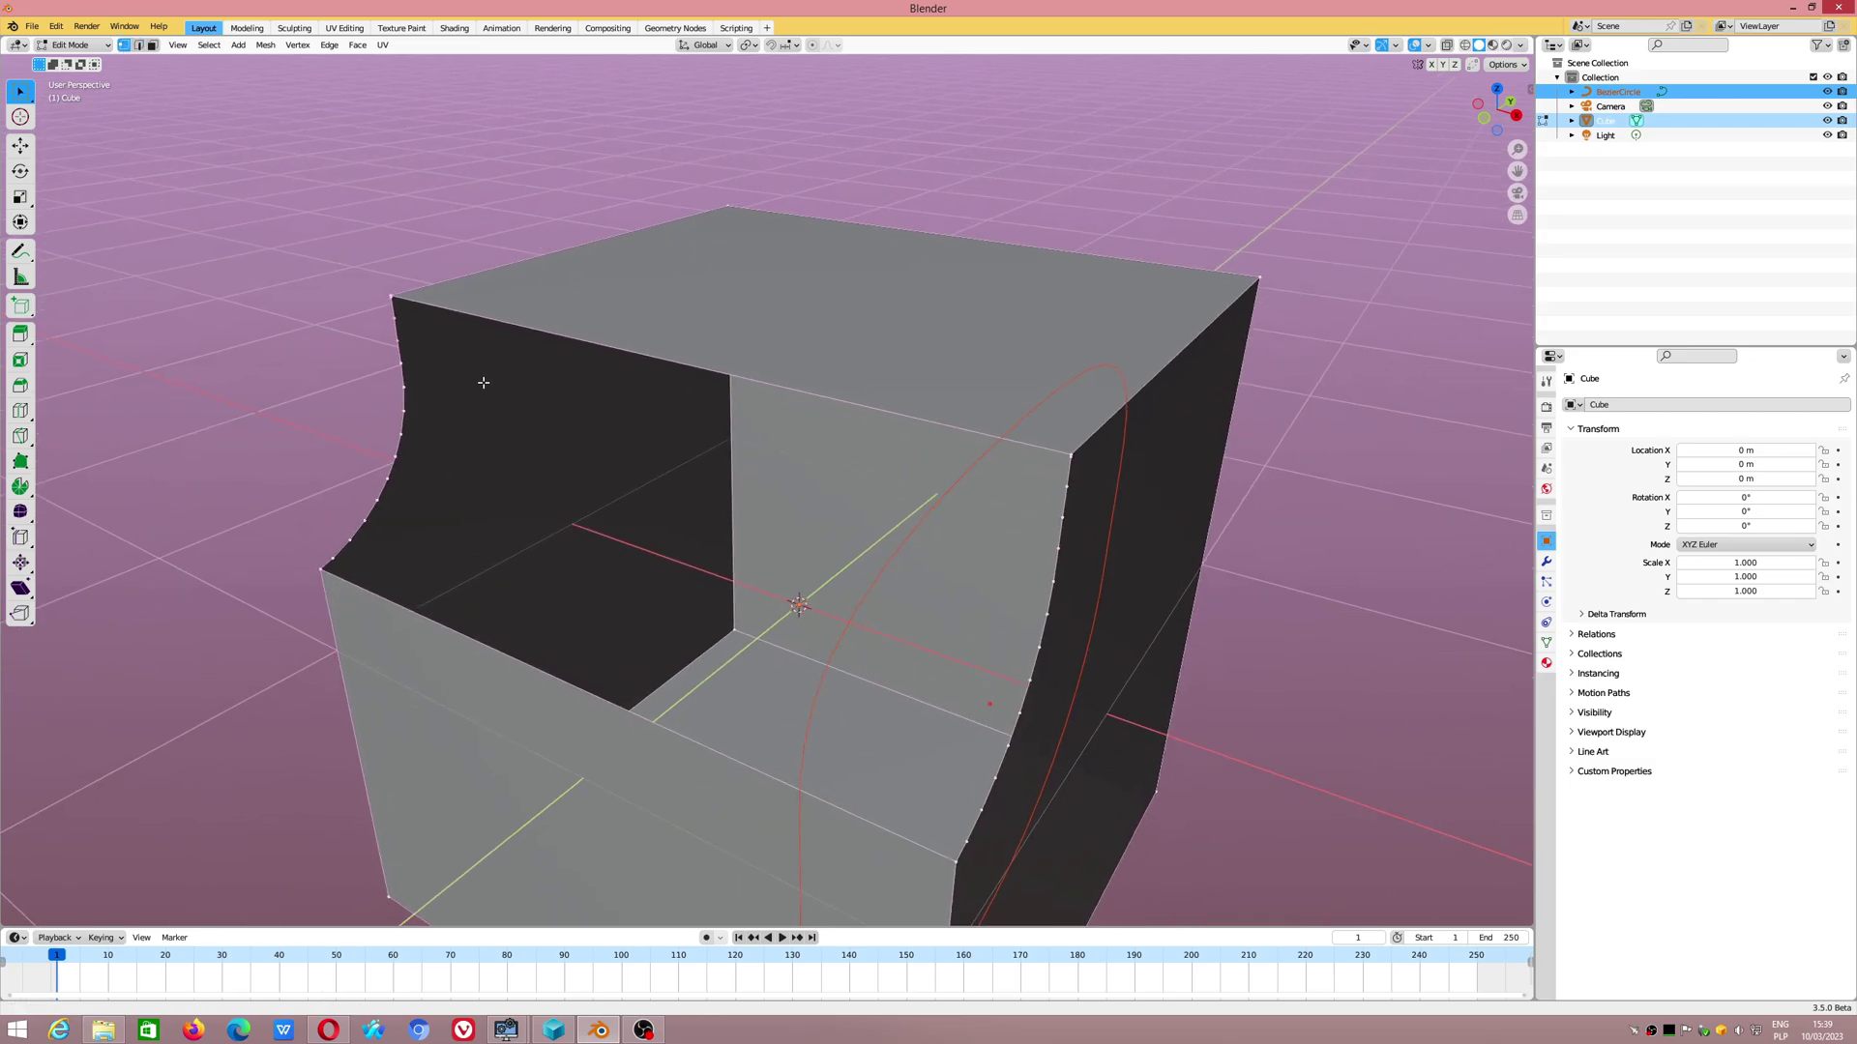
pyautogui.click(140, 48)
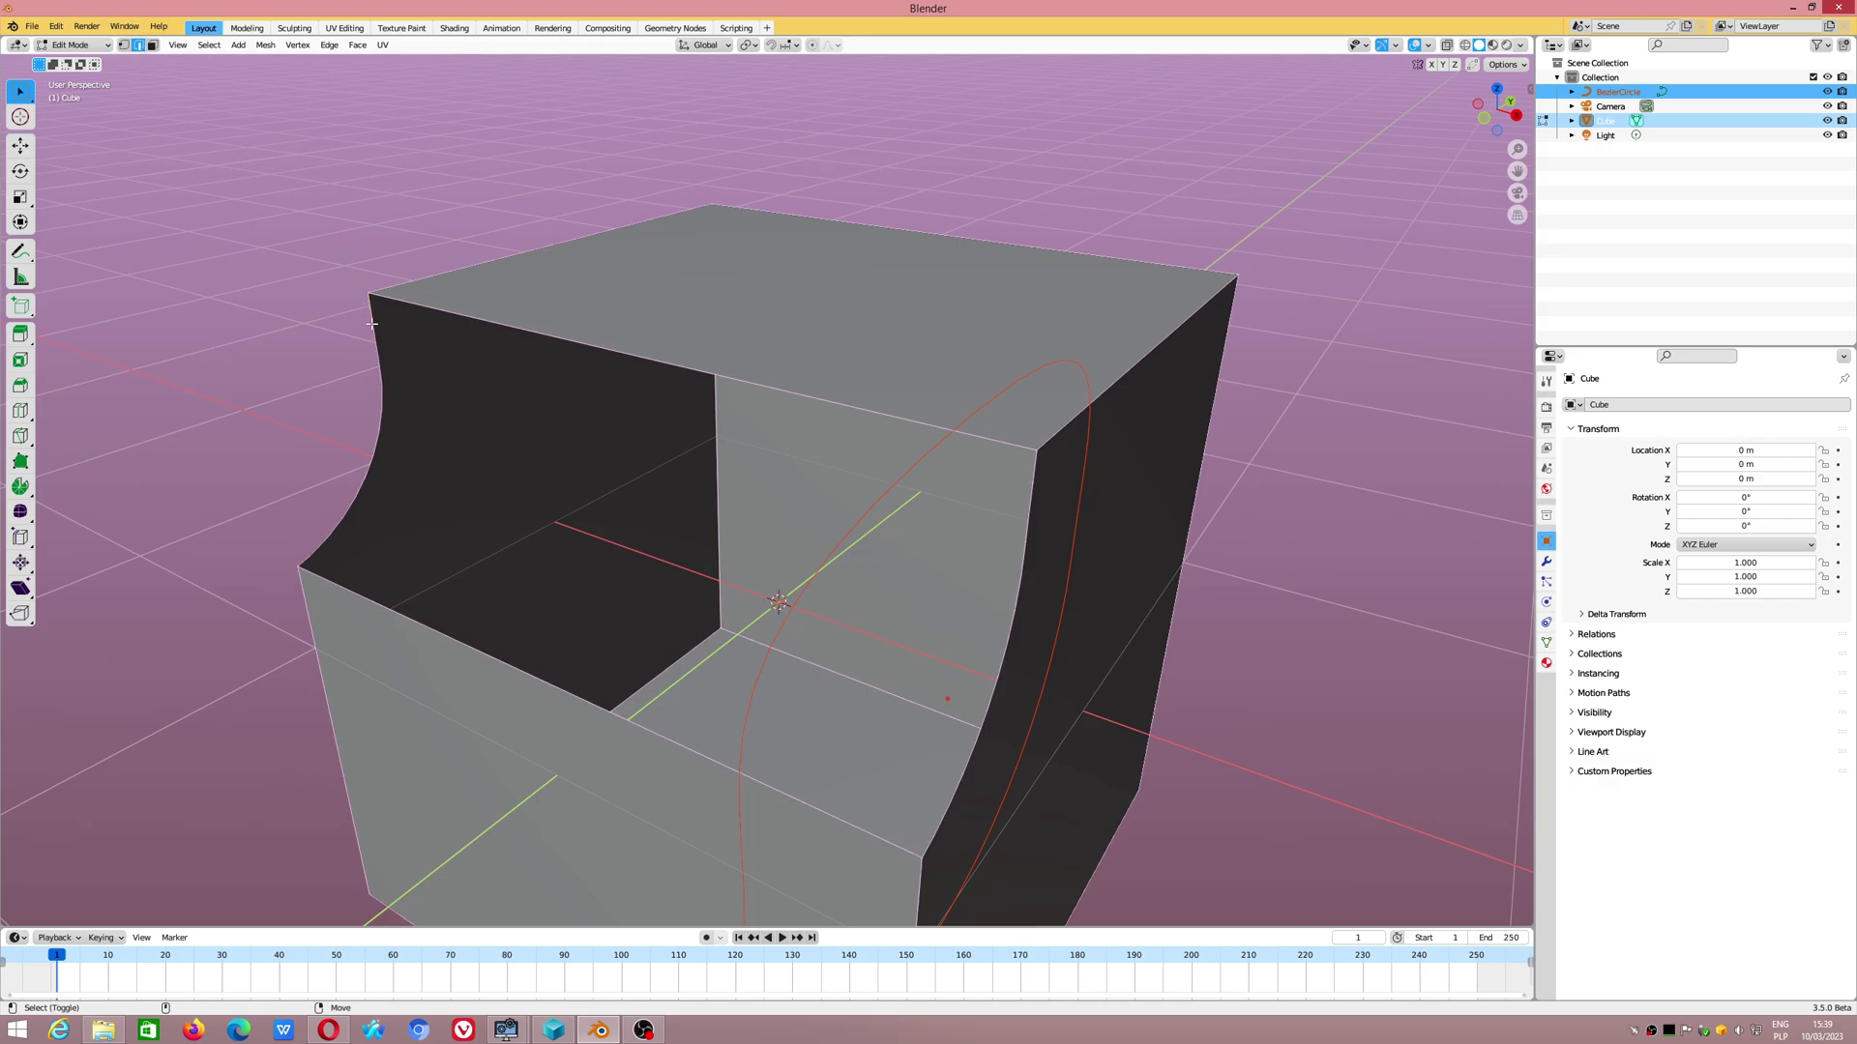
pyautogui.keyDown('alt'); pyautogui.click(375, 345); pyautogui.keyUp('alt')
pyautogui.click(357, 46)
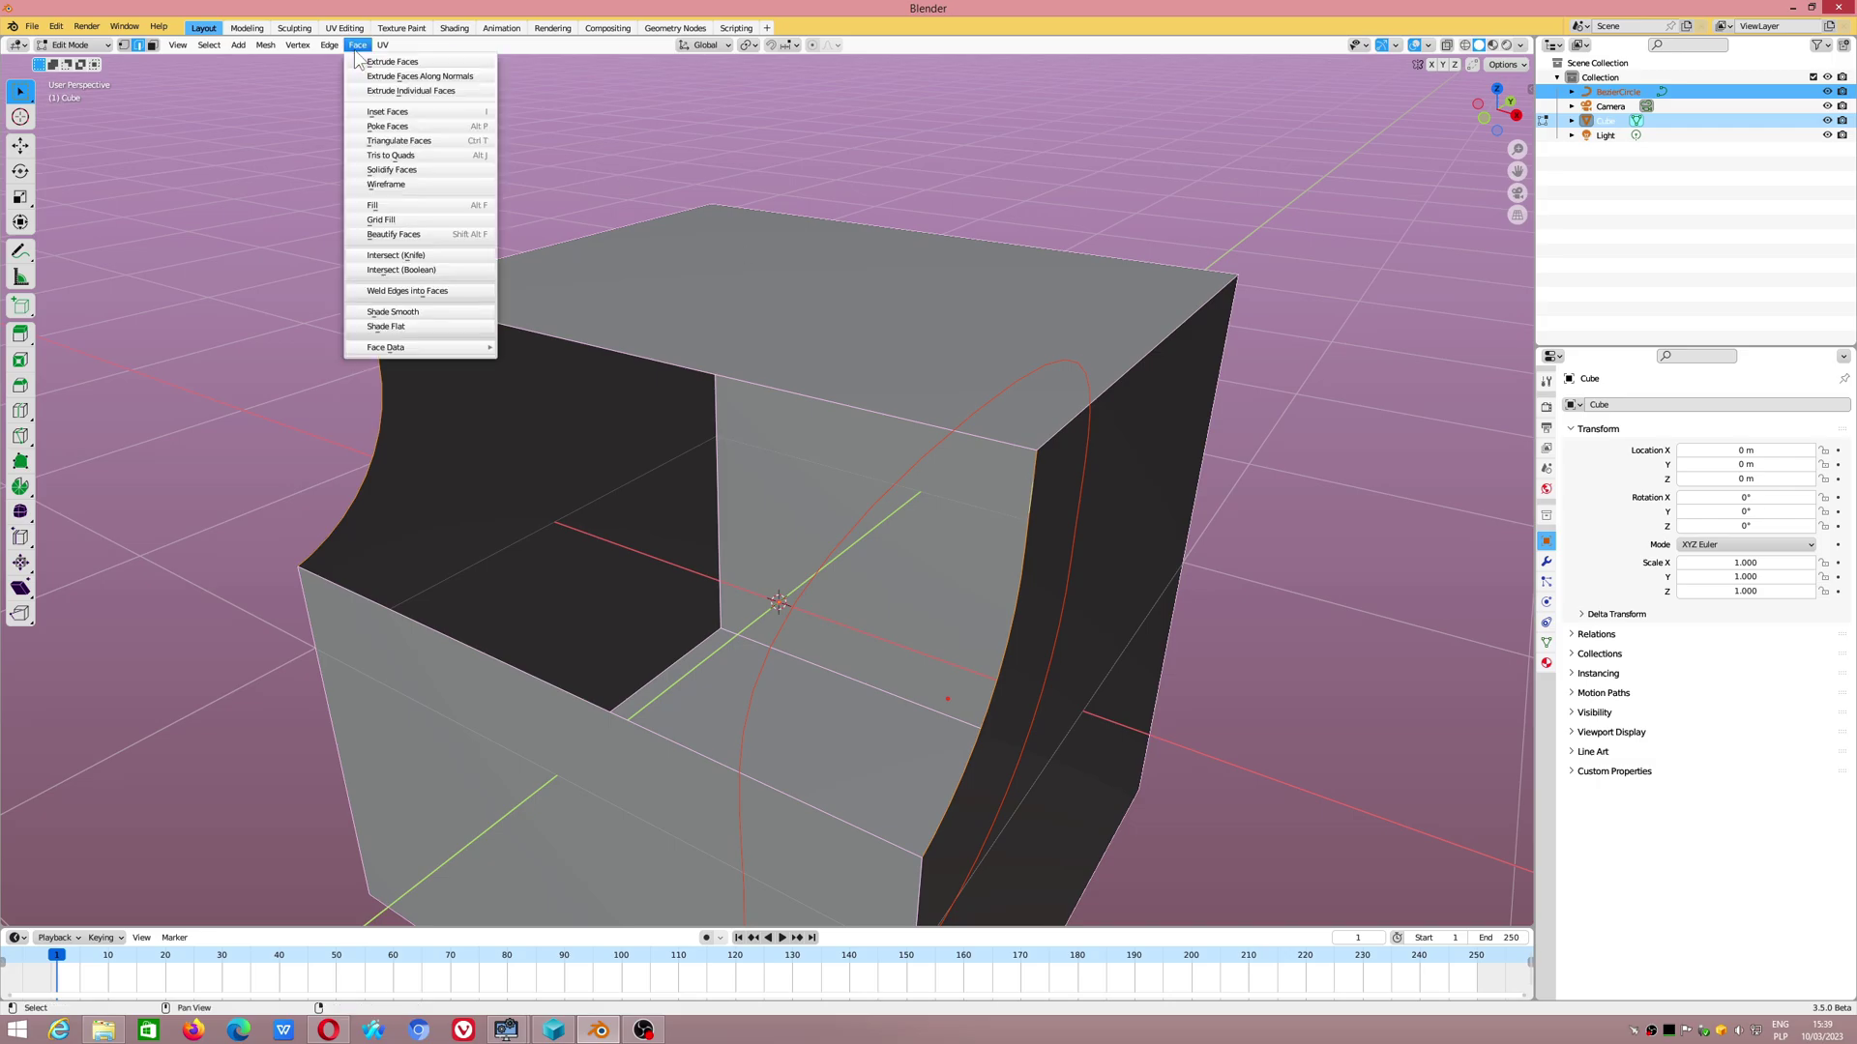
pyautogui.click(393, 216)
pyautogui.moveTo(481, 311)
pyautogui.mouseDown(button='middle')
pyautogui.moveTo(453, 329)
pyautogui.moveTo(951, 480)
pyautogui.moveTo(852, 463)
pyautogui.mouseUp(button='middle')
pyautogui.click(454, 327)
pyautogui.scroll(-4, 453, 329)
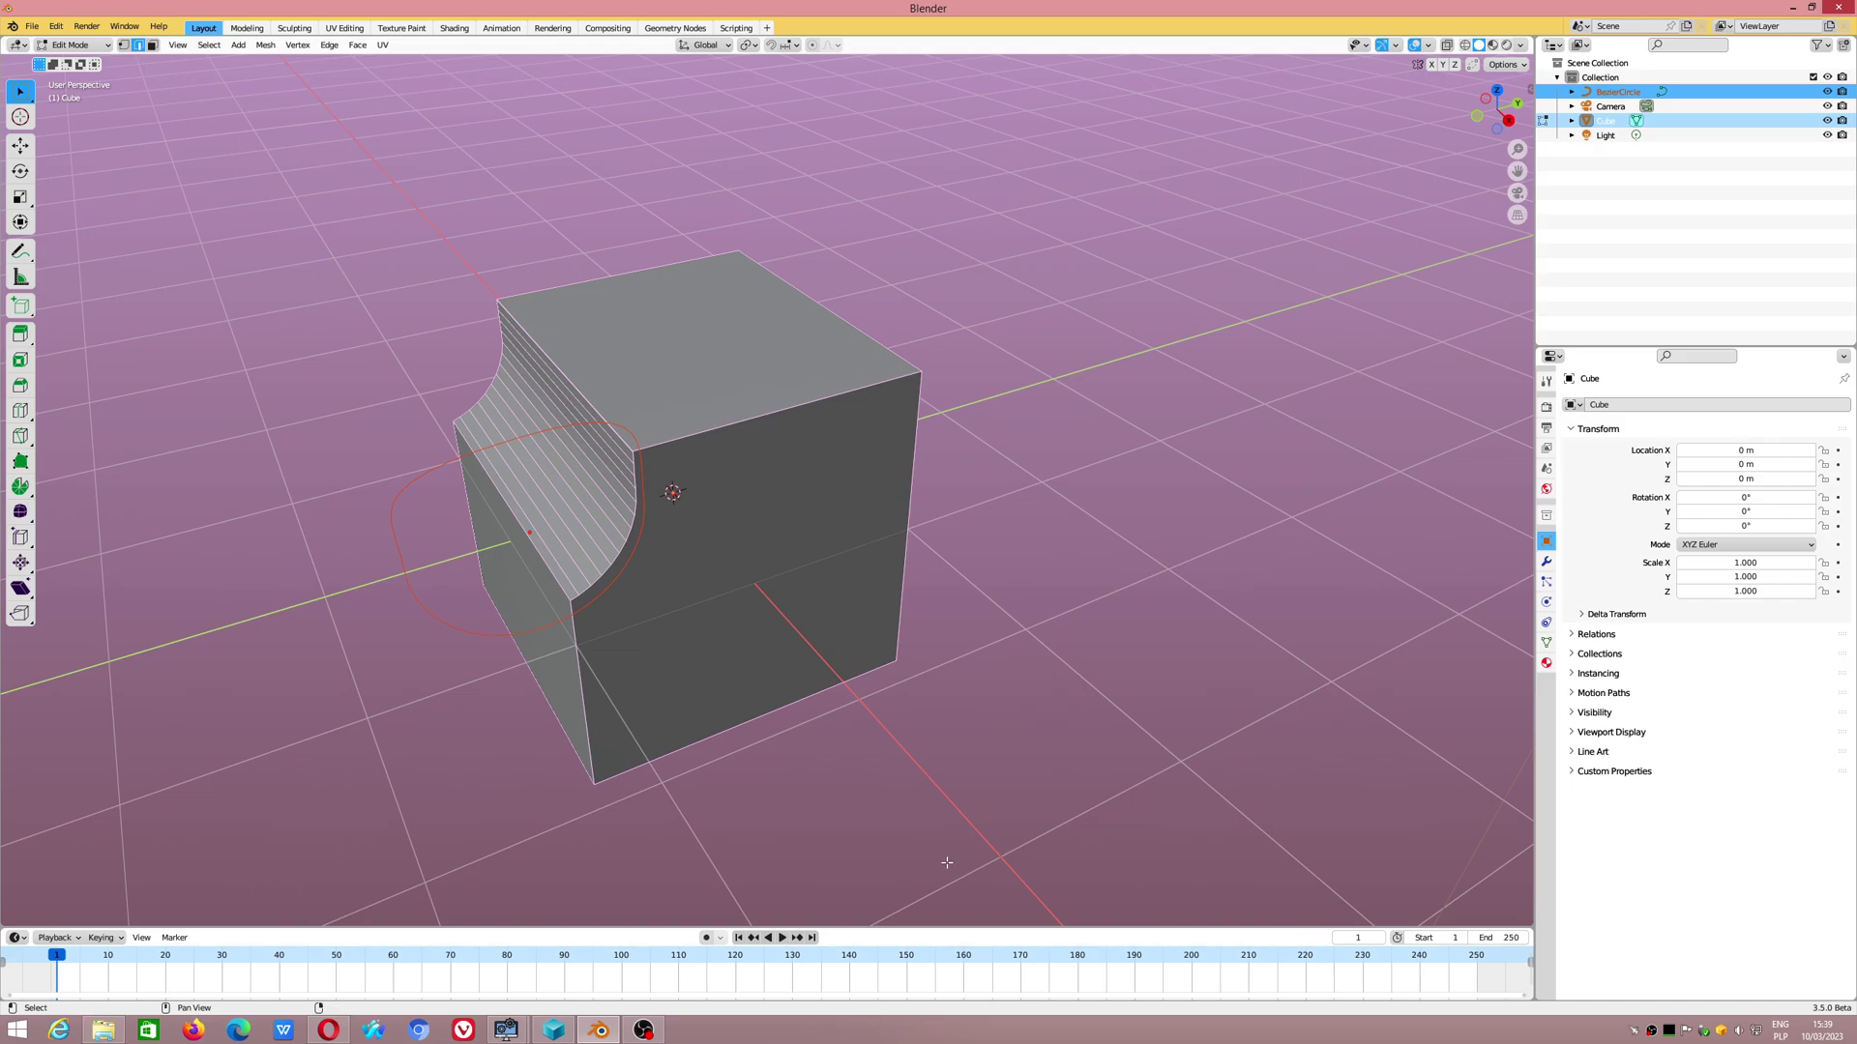
# Step: Open the Scripting workspace, pick the Knife Project error log entry, then bring OBS forward
pyautogui.click(735, 28)
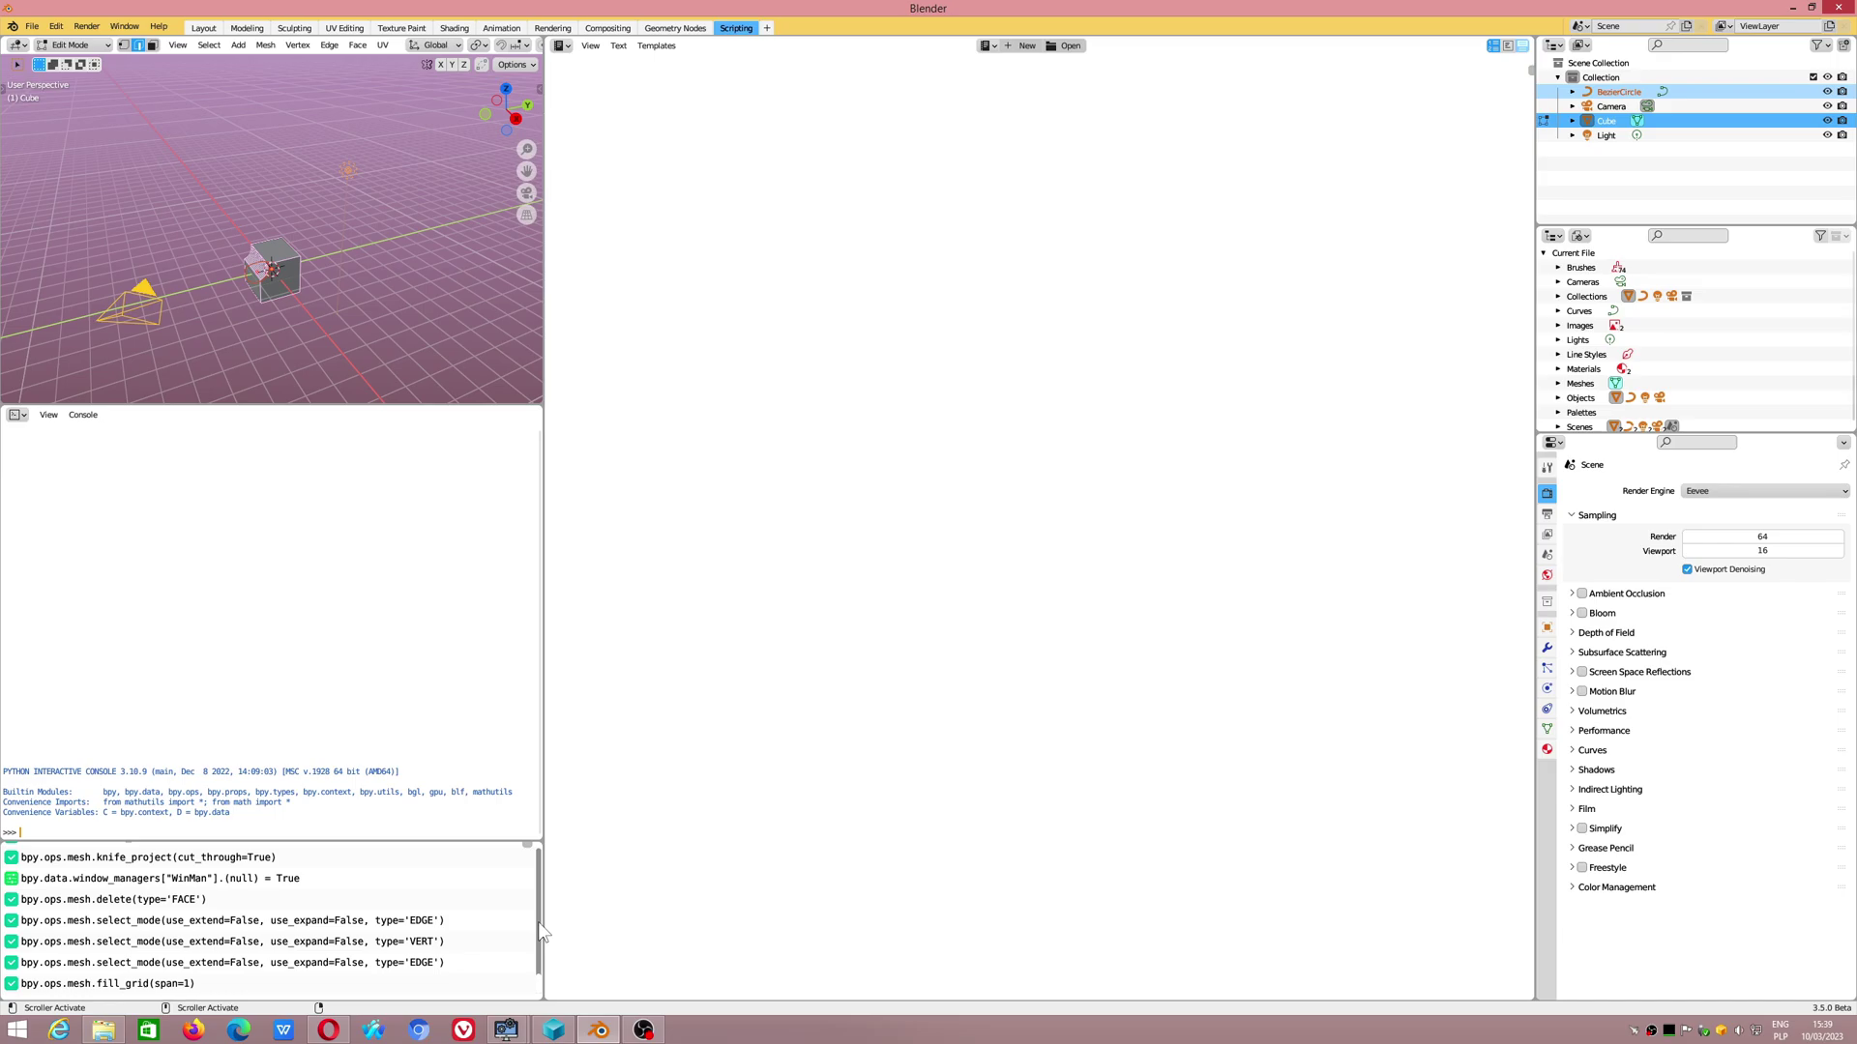
pyautogui.moveTo(538, 984); pyautogui.dragTo(539, 965)
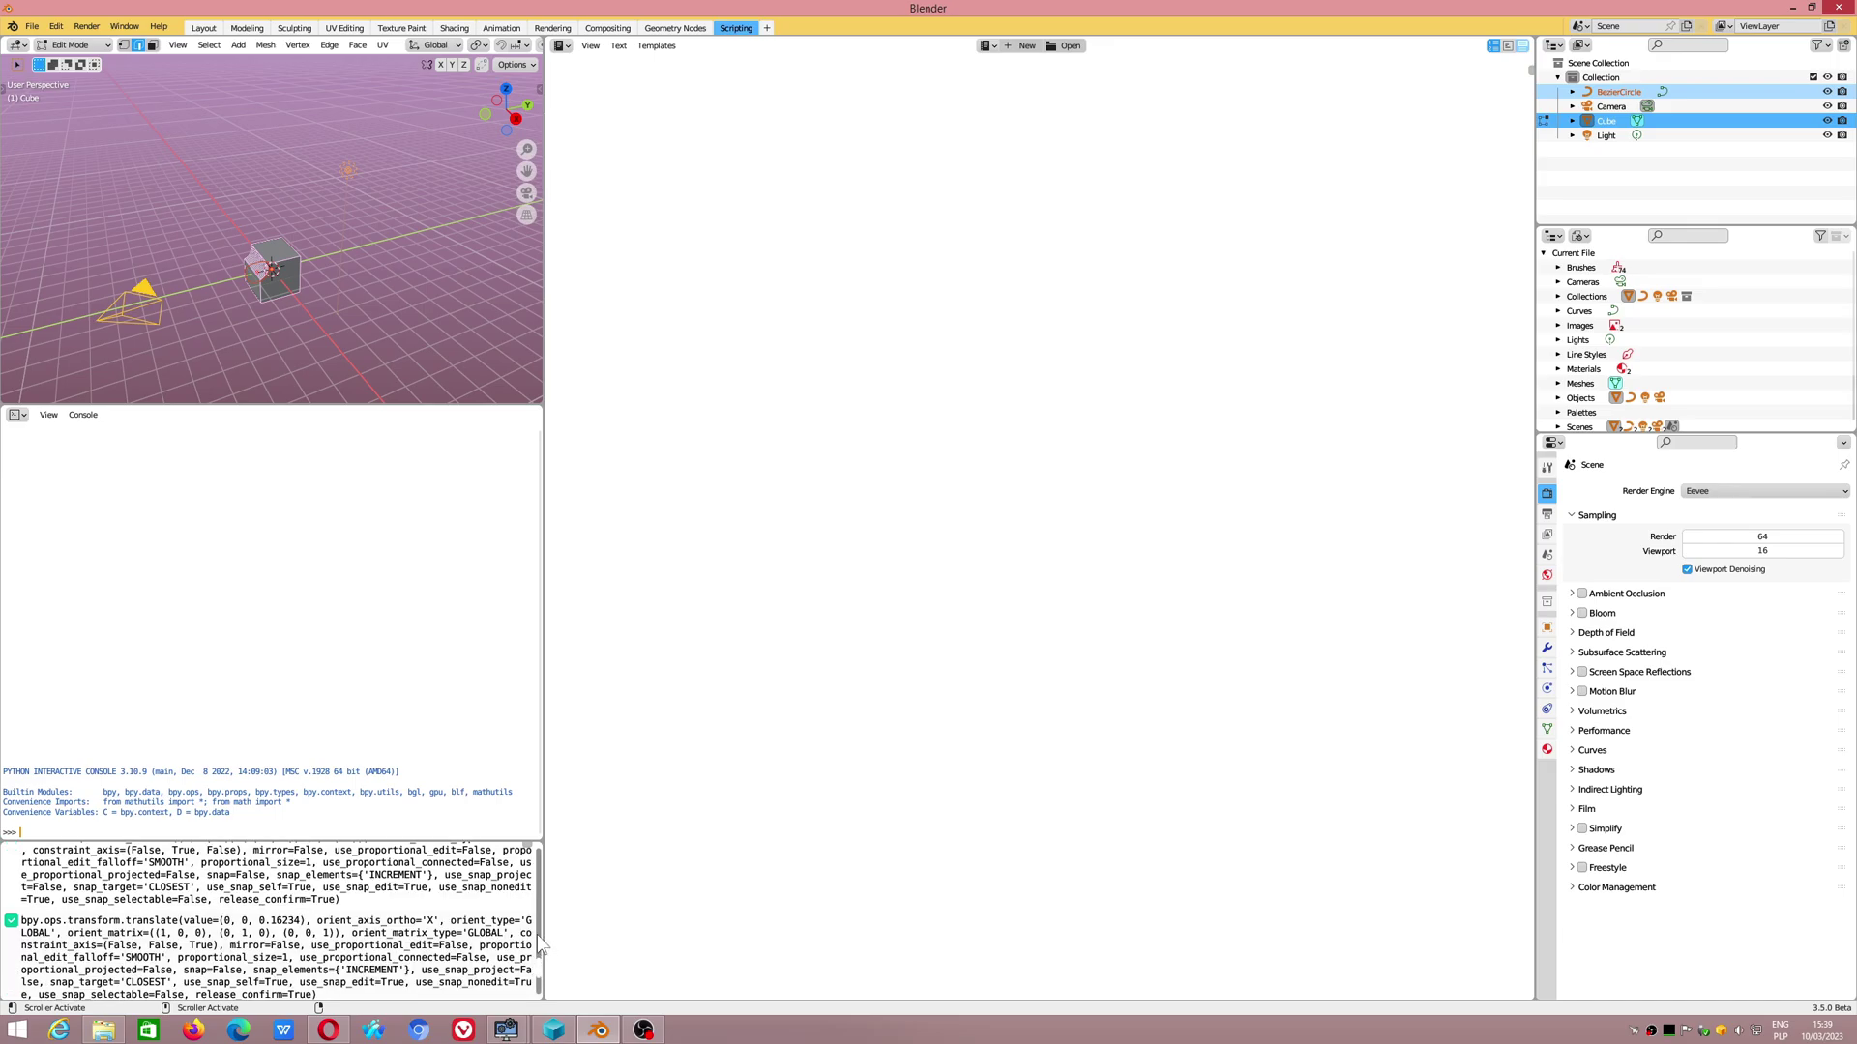
pyautogui.moveTo(542, 946); pyautogui.dragTo(549, 846)
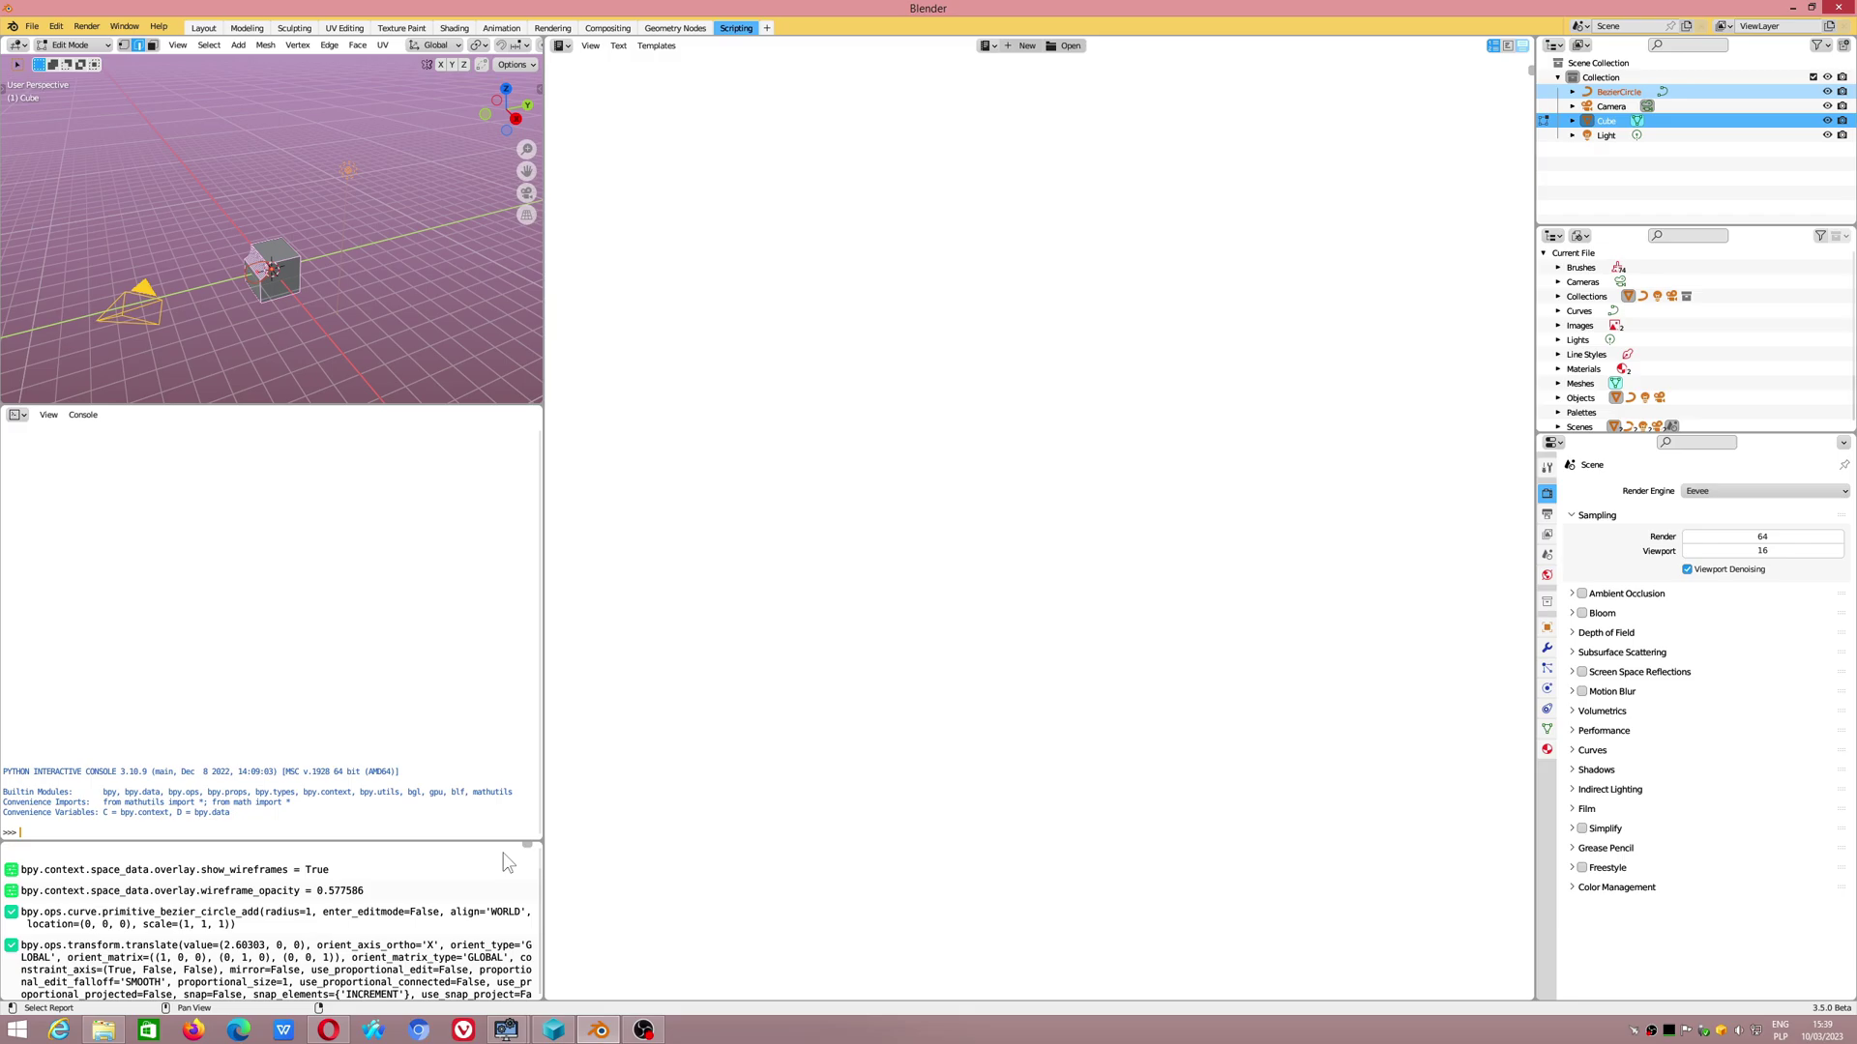
pyautogui.scroll(-1, 533, 864)
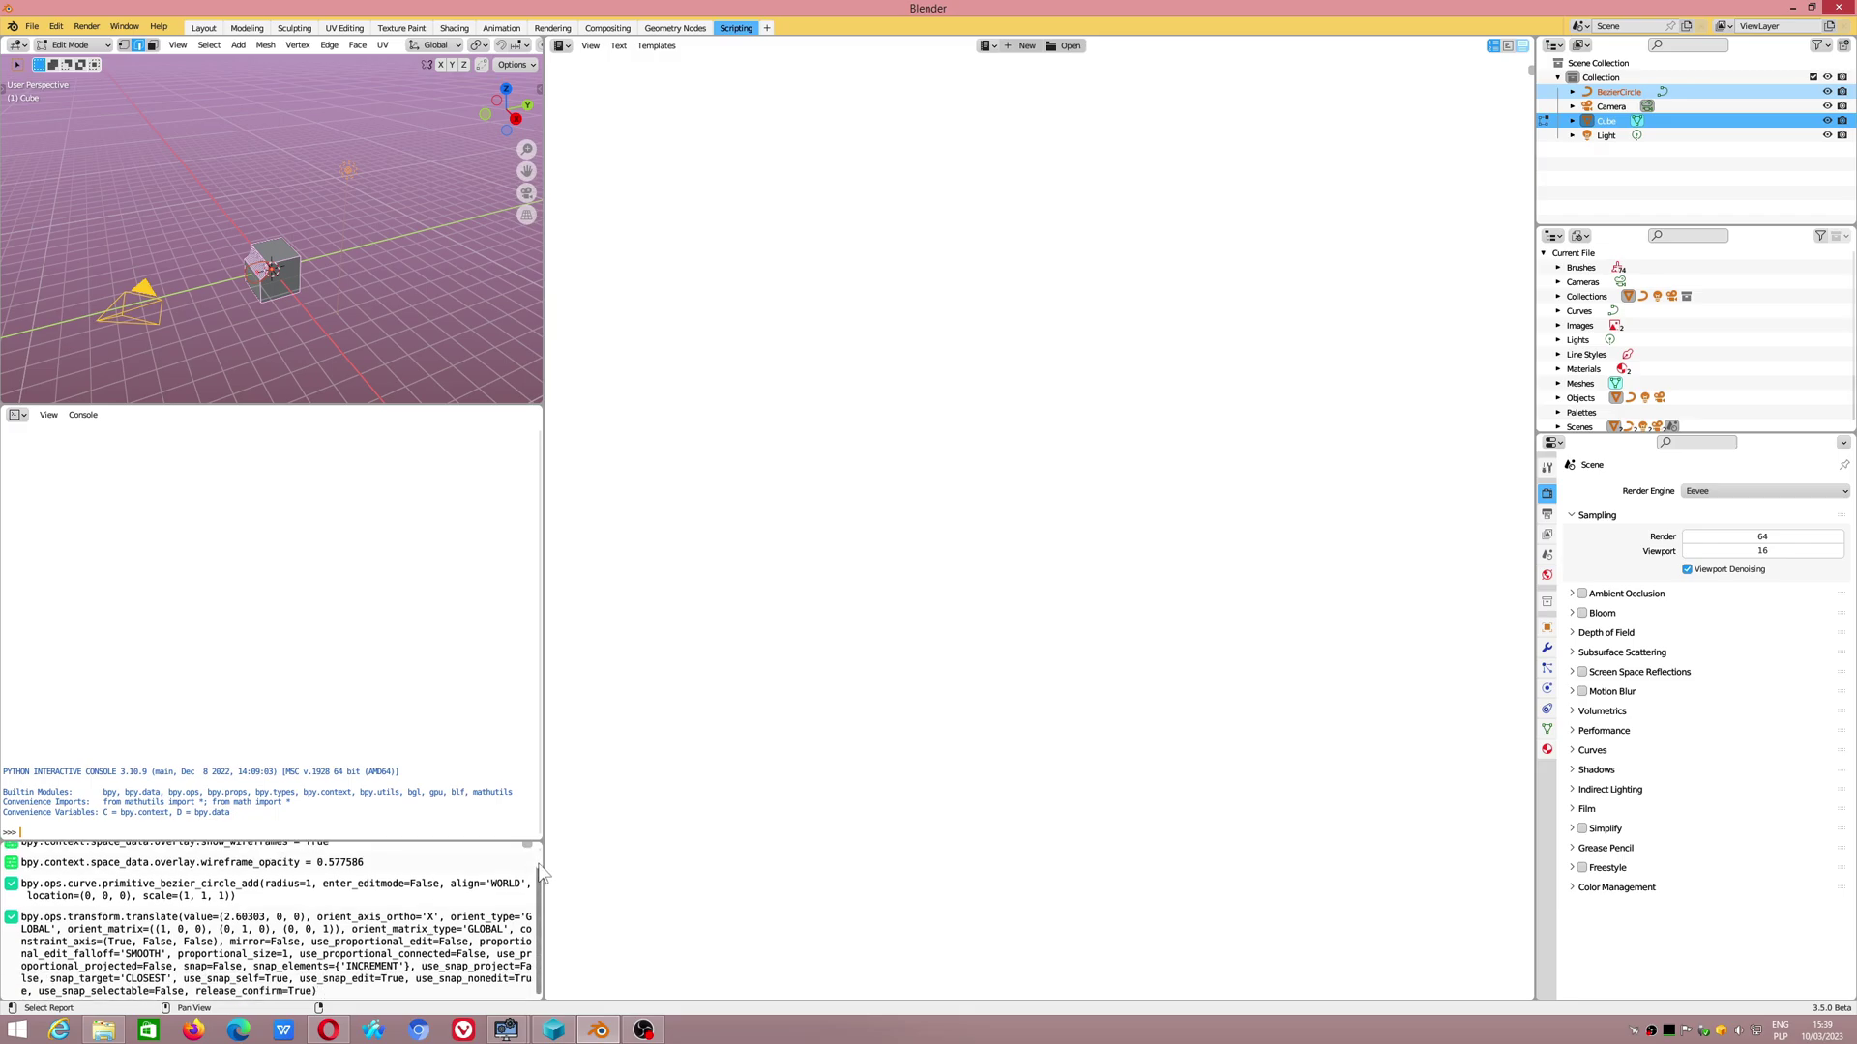
pyautogui.moveTo(546, 875); pyautogui.dragTo(535, 919)
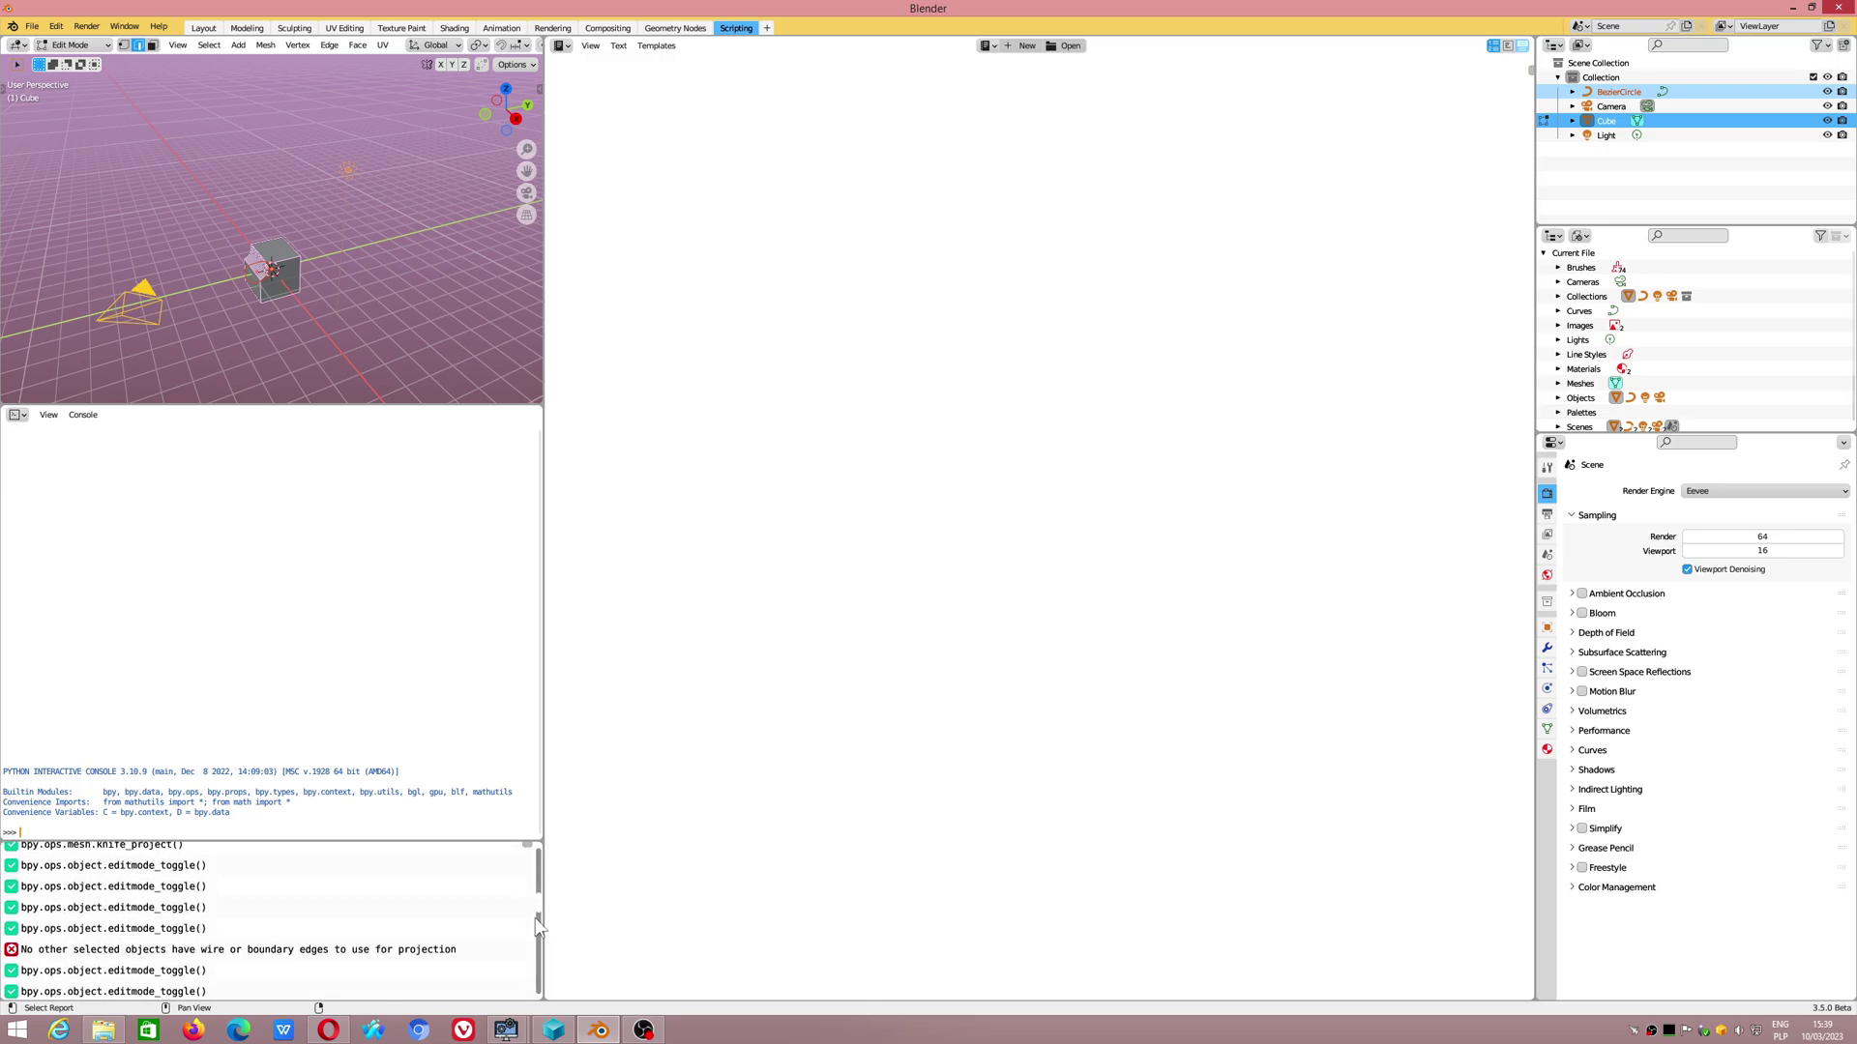
pyautogui.click(163, 952)
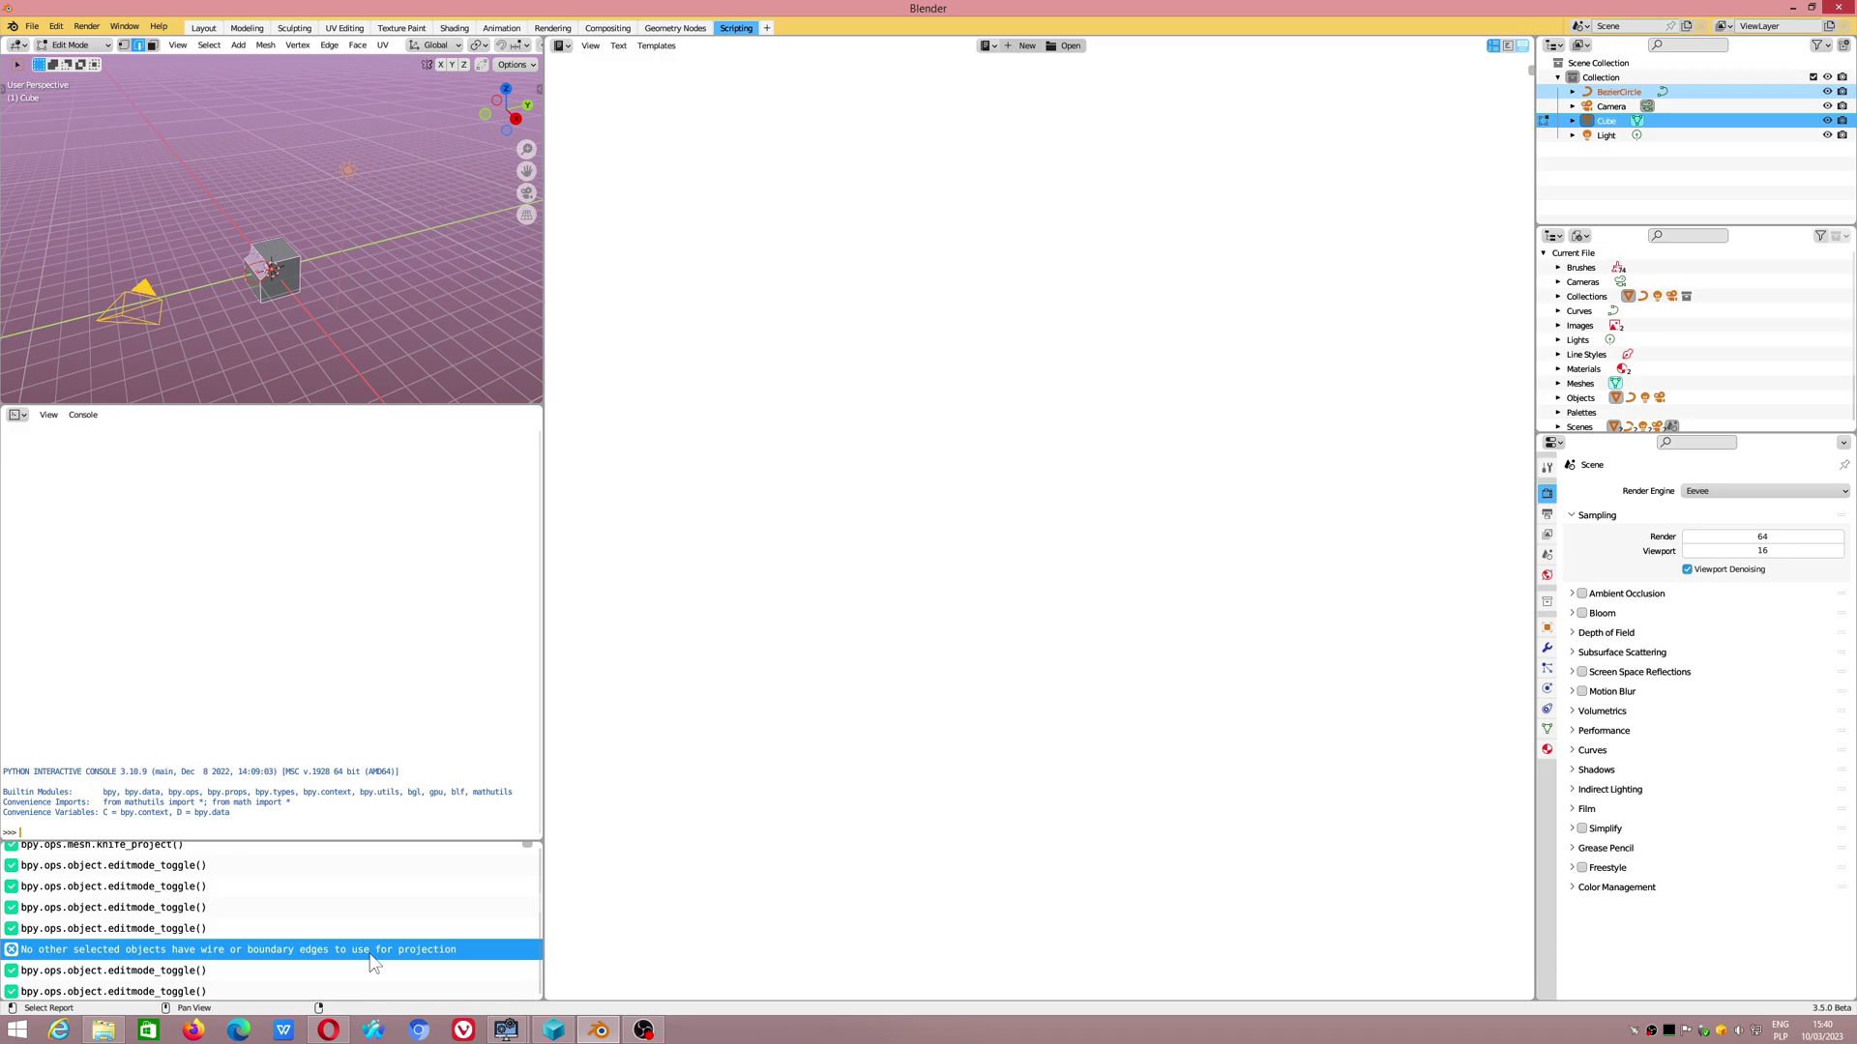
pyautogui.click(643, 1030)
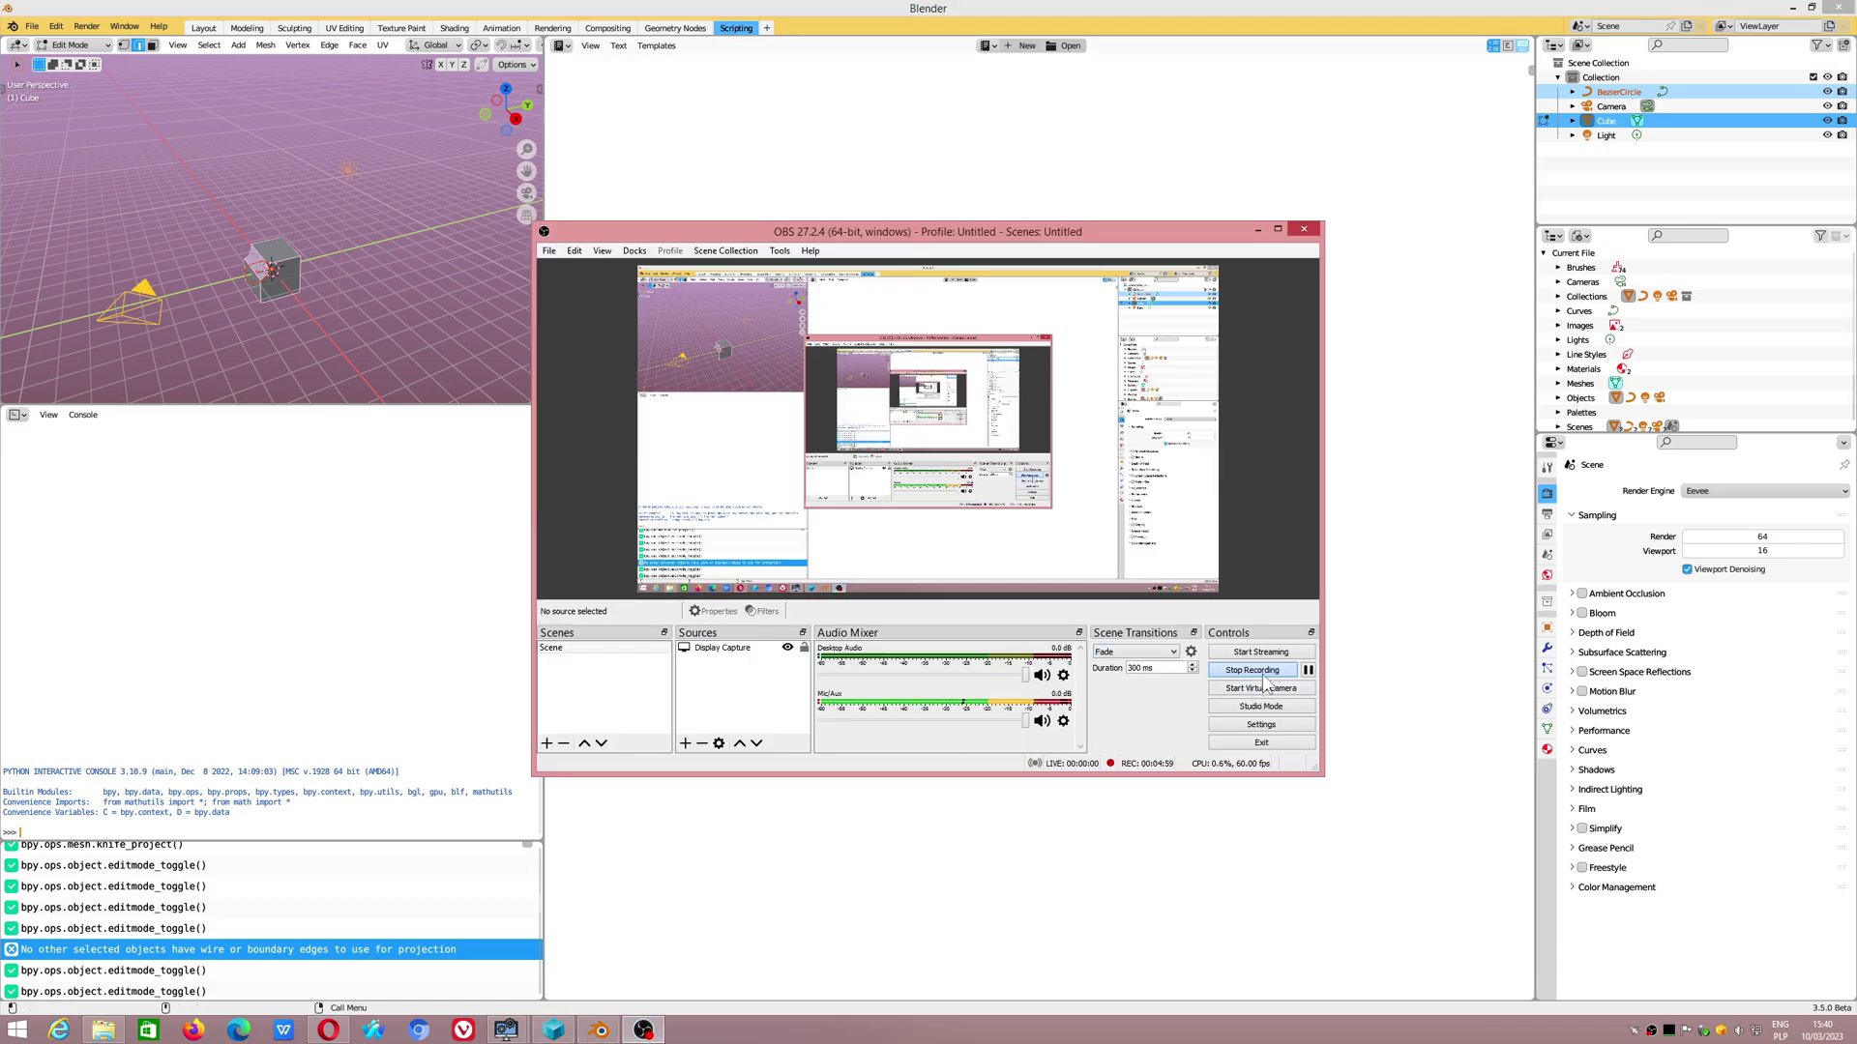